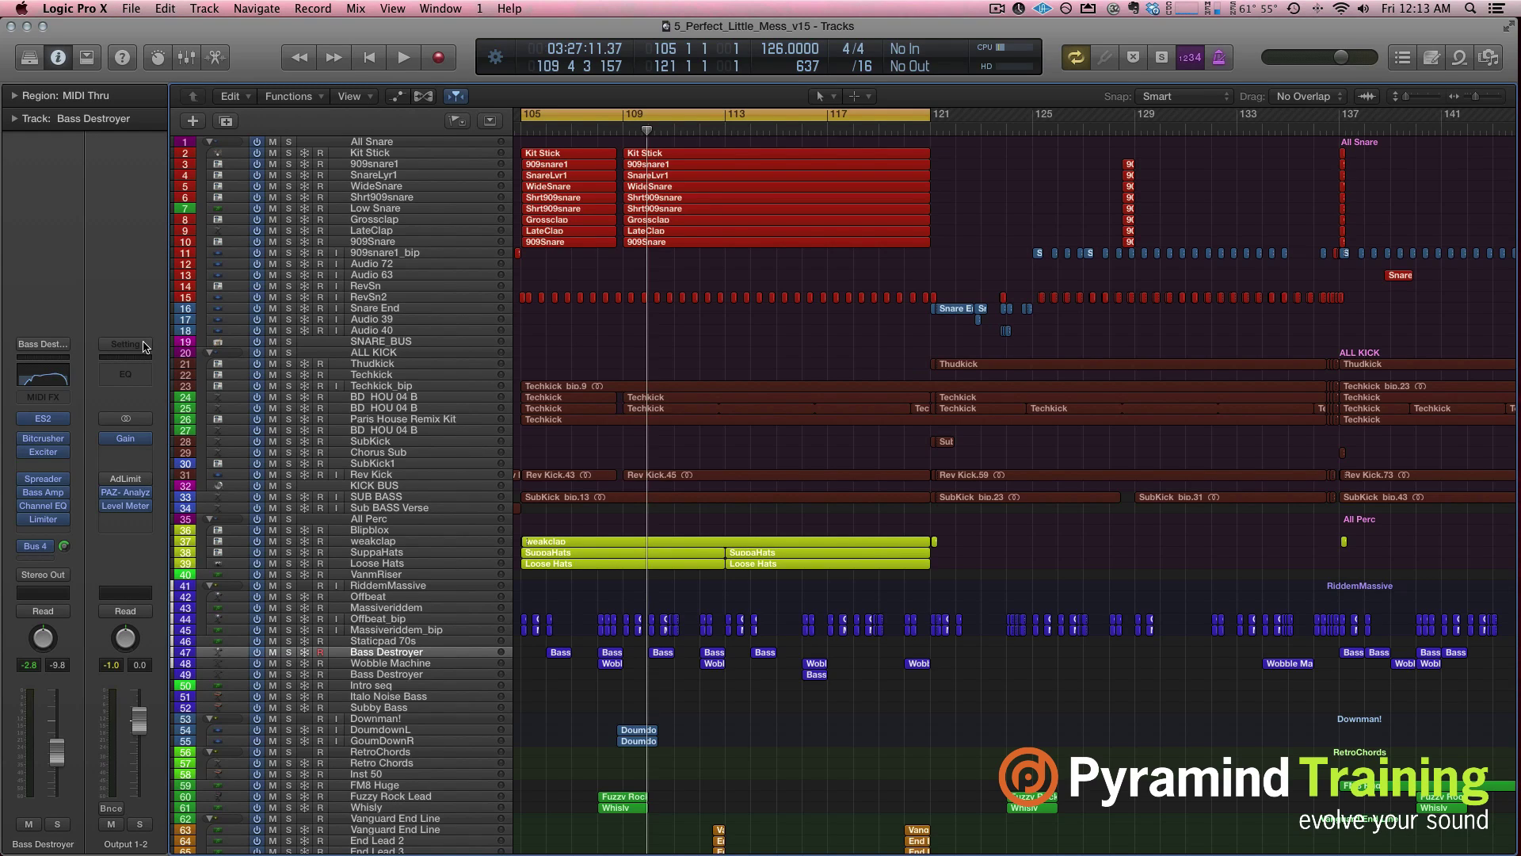
Step: Examine the project's full track list, from the All Snare stack down to the last audio tracks
{"action": "scroll", "coordinate": [365, 237], "scroll_direction": "up", "scroll_amount": 2}
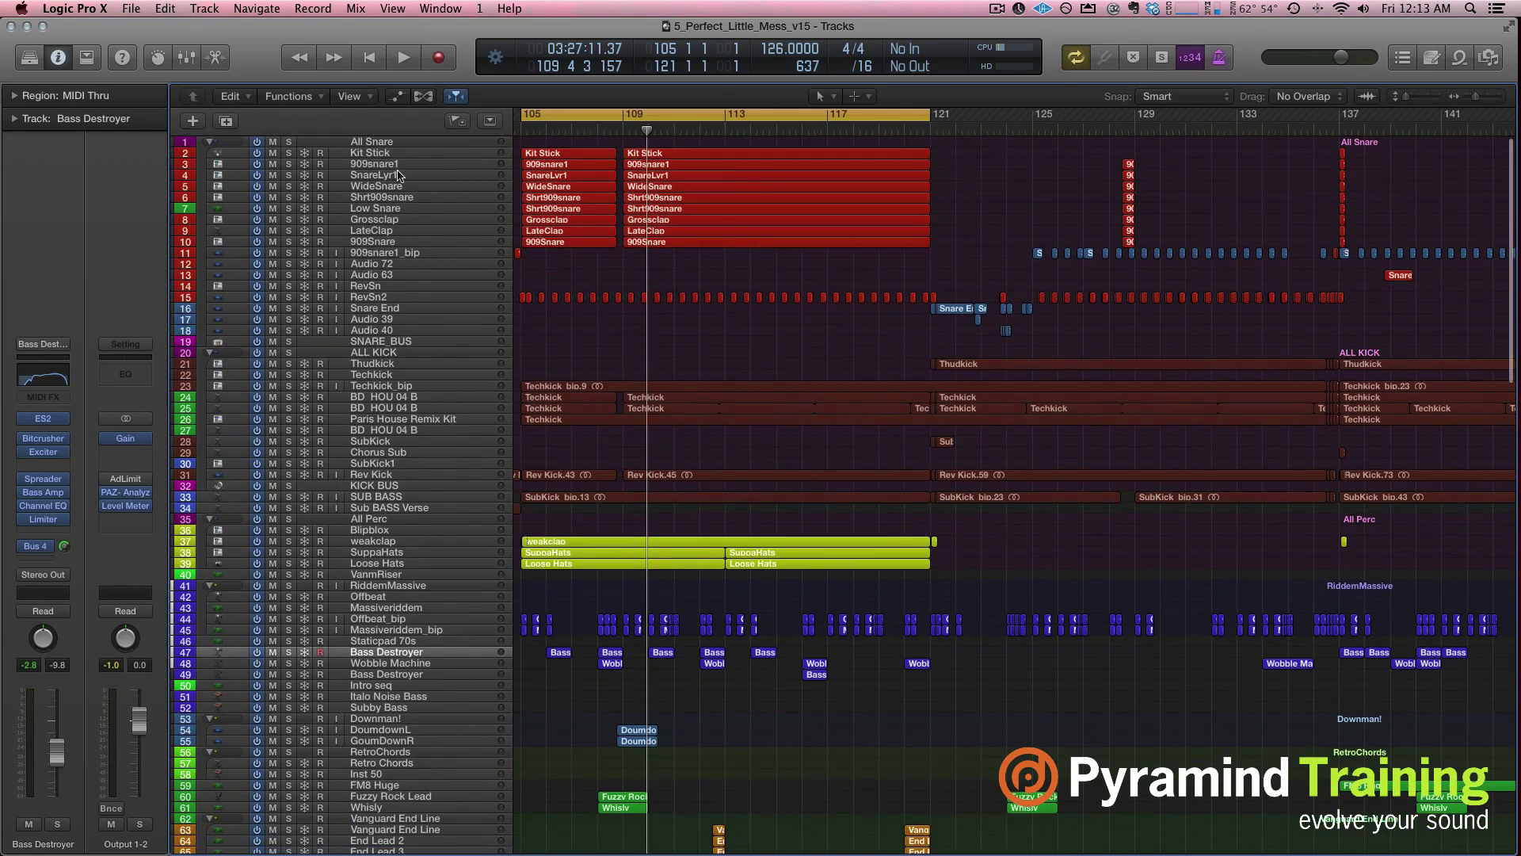
{"action": "left_click", "coordinate": [382, 145]}
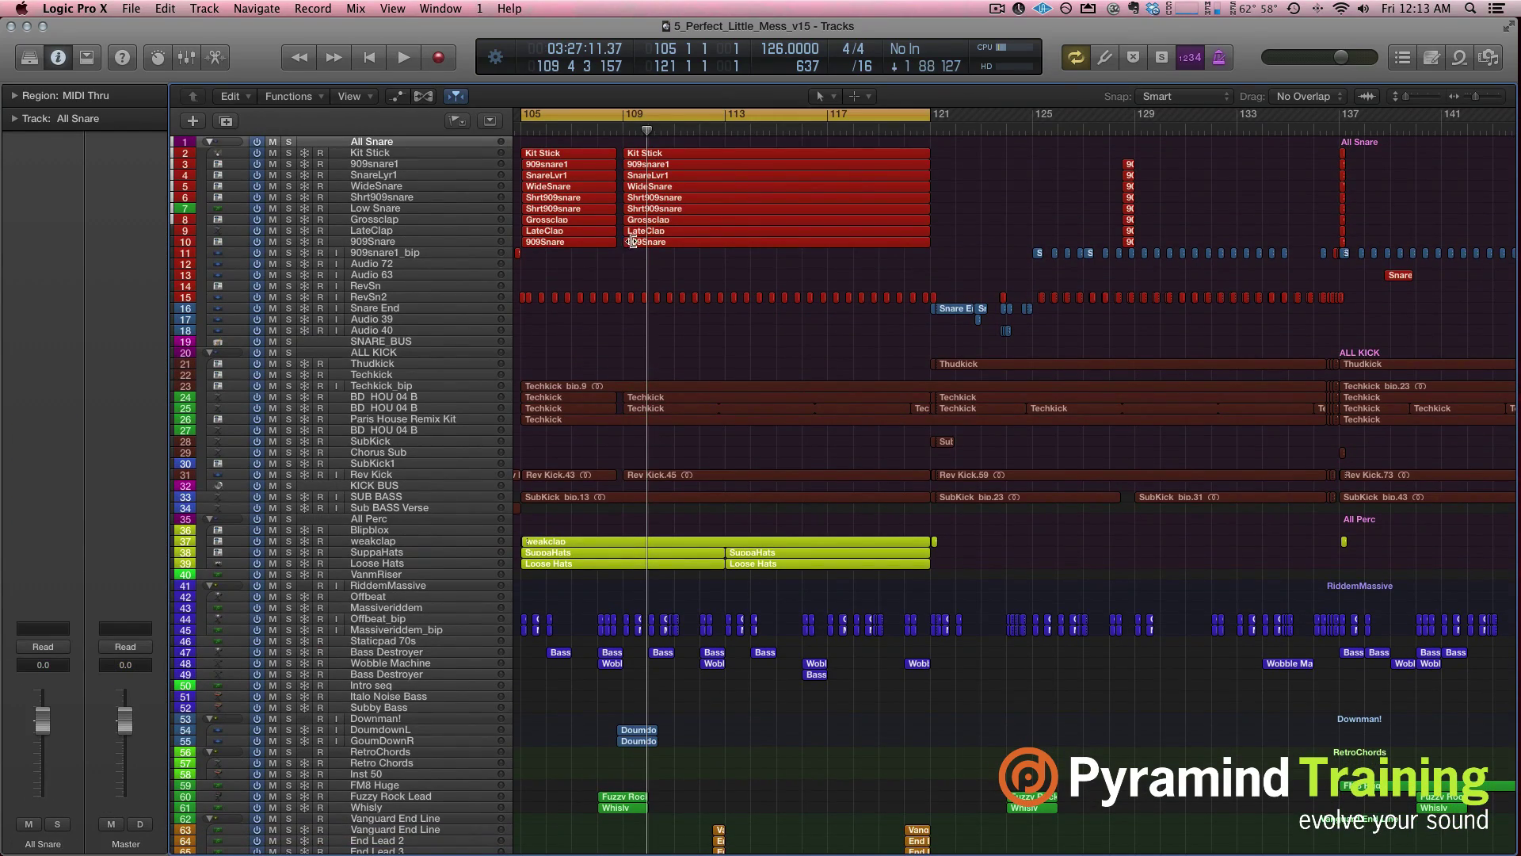
{"action": "scroll", "coordinate": [658, 449], "scroll_direction": "down", "scroll_amount": 5}
{"action": "scroll", "coordinate": [657, 448], "scroll_direction": "down", "scroll_amount": 20}
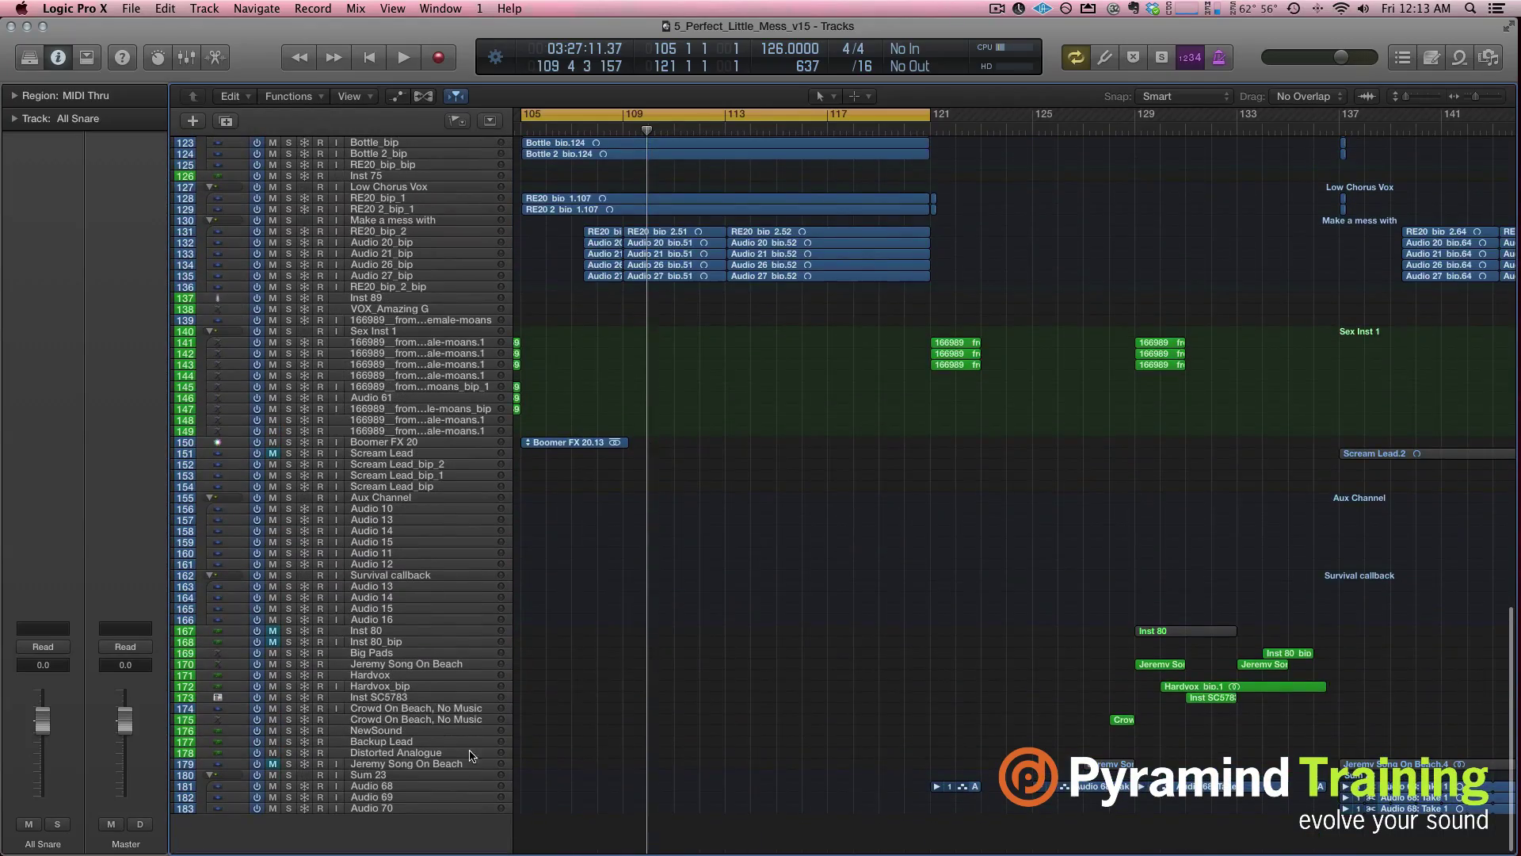
{"action": "scroll", "coordinate": [900, 352], "scroll_direction": "up", "scroll_amount": 15}
{"action": "scroll", "coordinate": [900, 352], "scroll_direction": "up", "scroll_amount": 14}
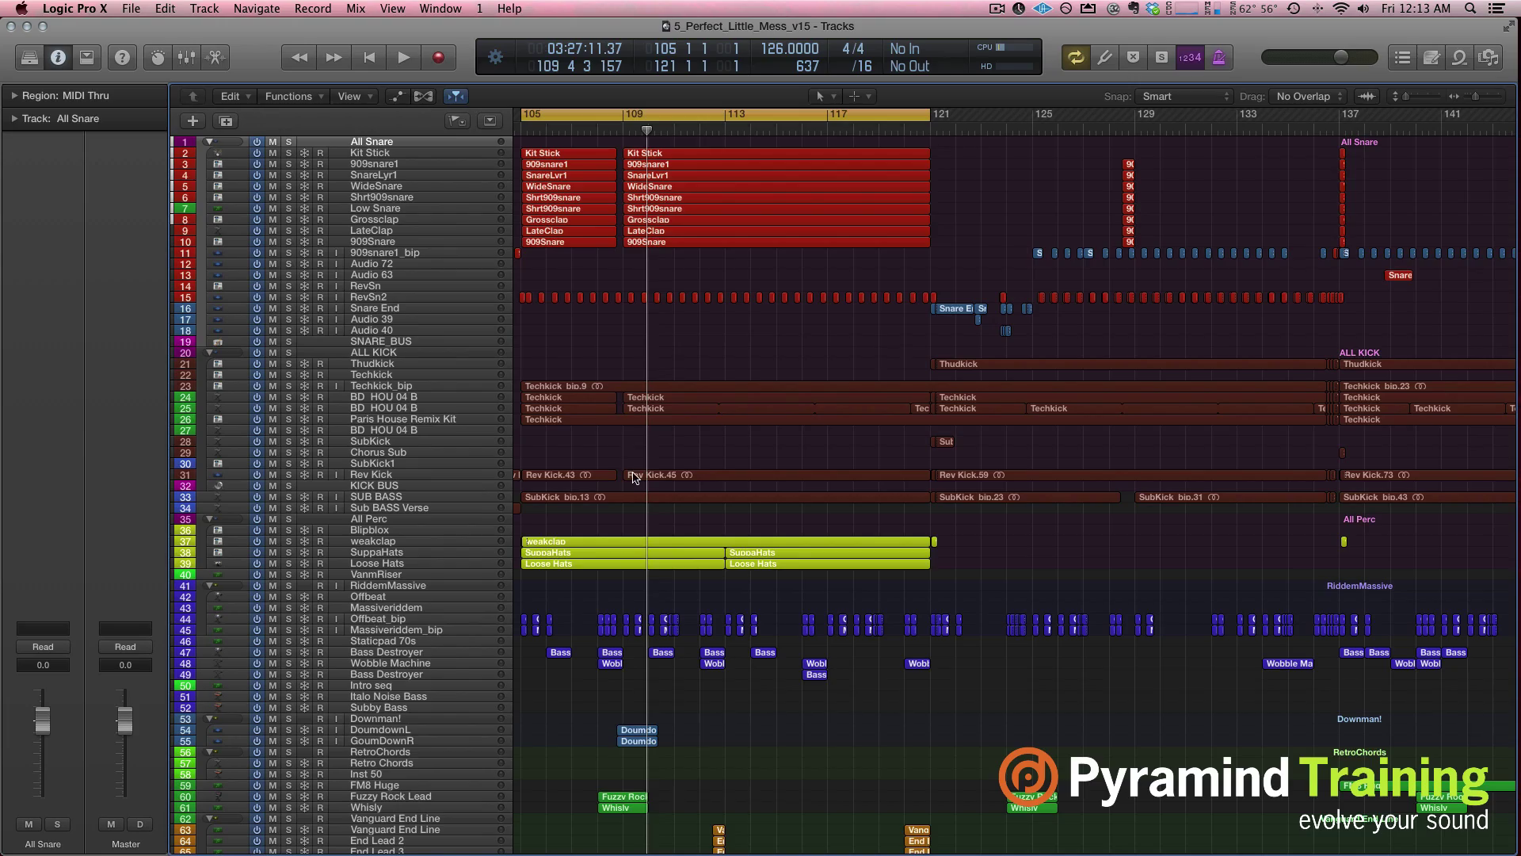
{"action": "scroll", "coordinate": [634, 478], "scroll_direction": "down", "scroll_amount": 20}
{"action": "scroll", "coordinate": [634, 478], "scroll_direction": "down", "scroll_amount": 3}
{"action": "scroll", "coordinate": [634, 478], "scroll_direction": "up", "scroll_amount": 20}
Step: Return the playhead to bar 105 and play back the cycled section of the song
{"action": "key", "text": "space"}
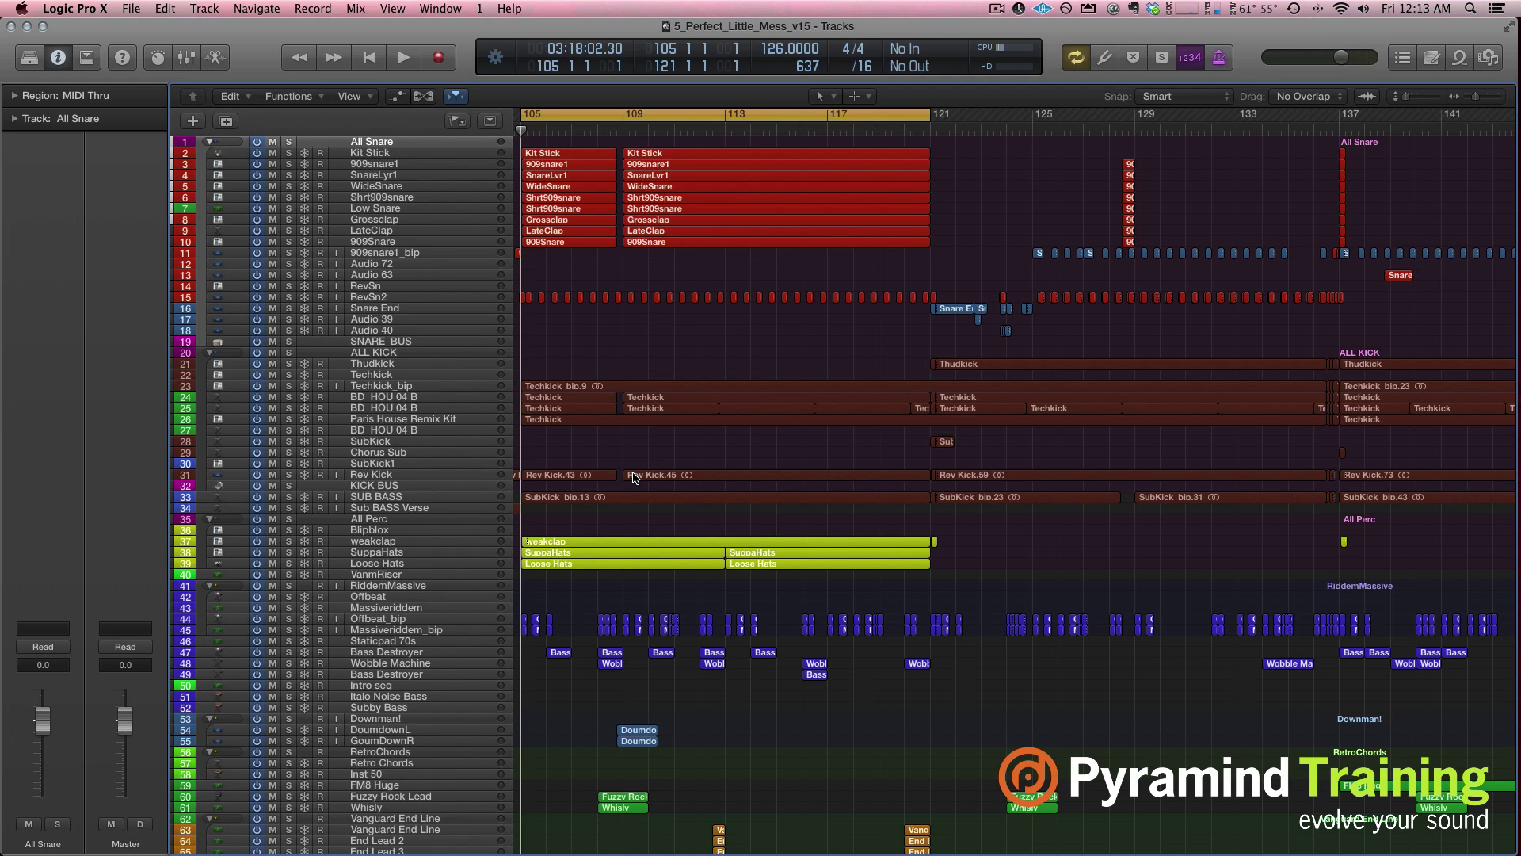
{"action": "key", "text": "space"}
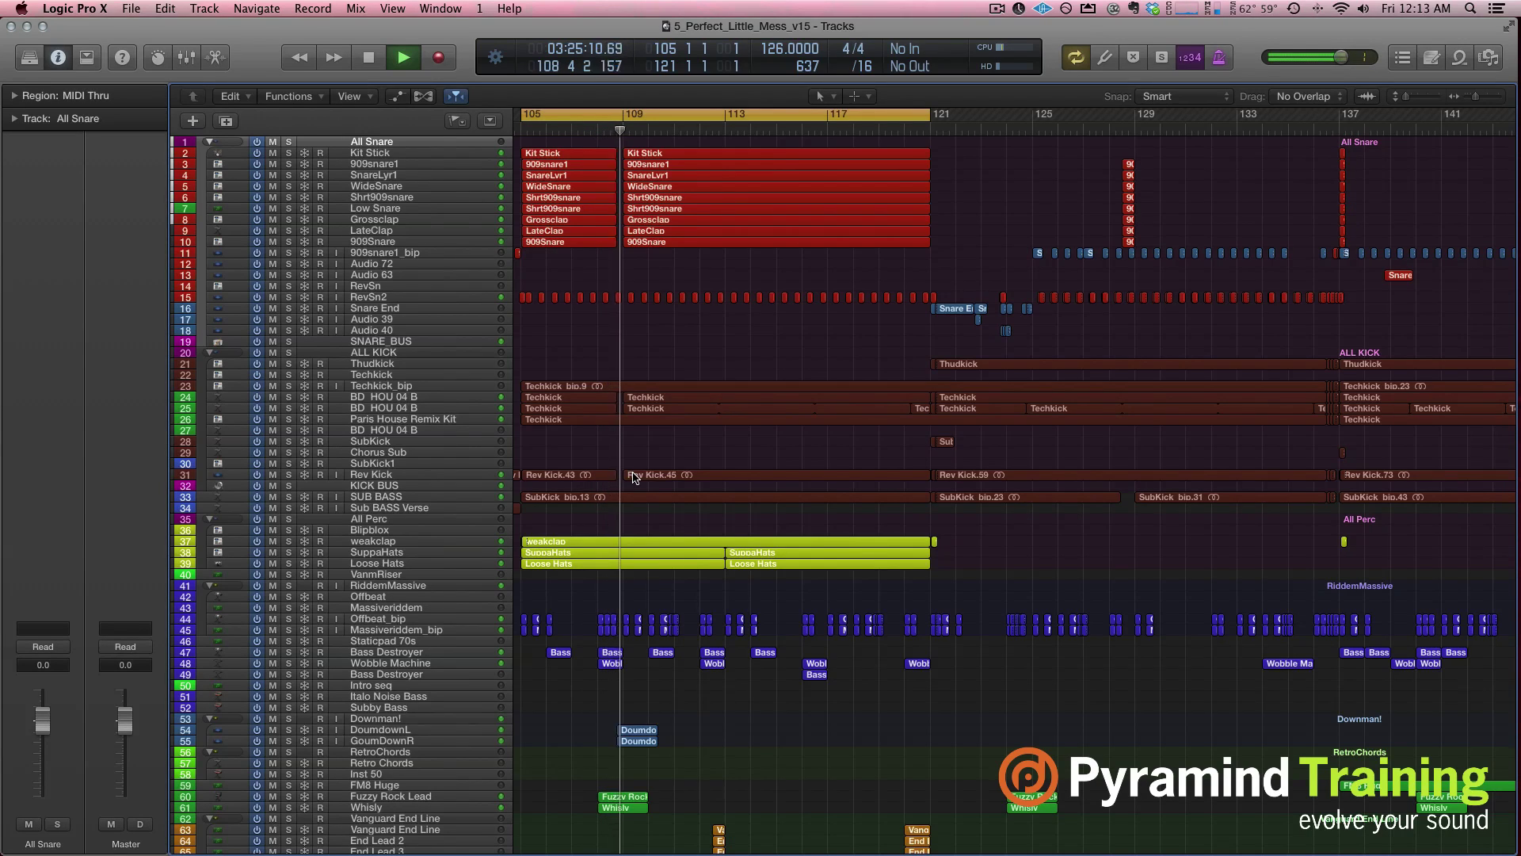
{"action": "key", "text": "space"}
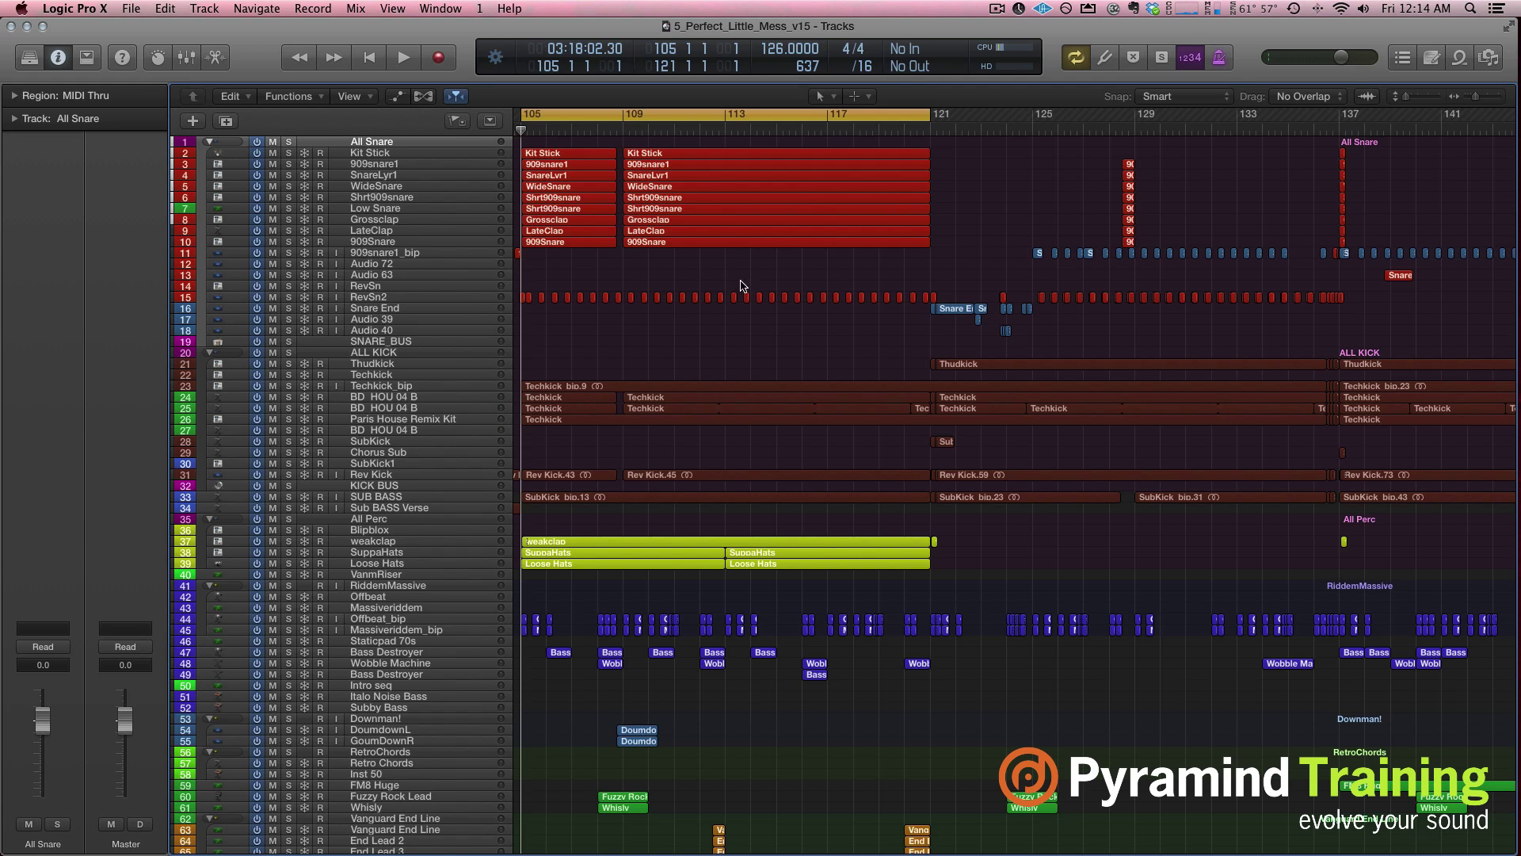
Step: Open the floating CPU/HD meter, place it over the upper part of the inspector, and play the song to check the load
{"action": "left_click", "coordinate": [493, 58]}
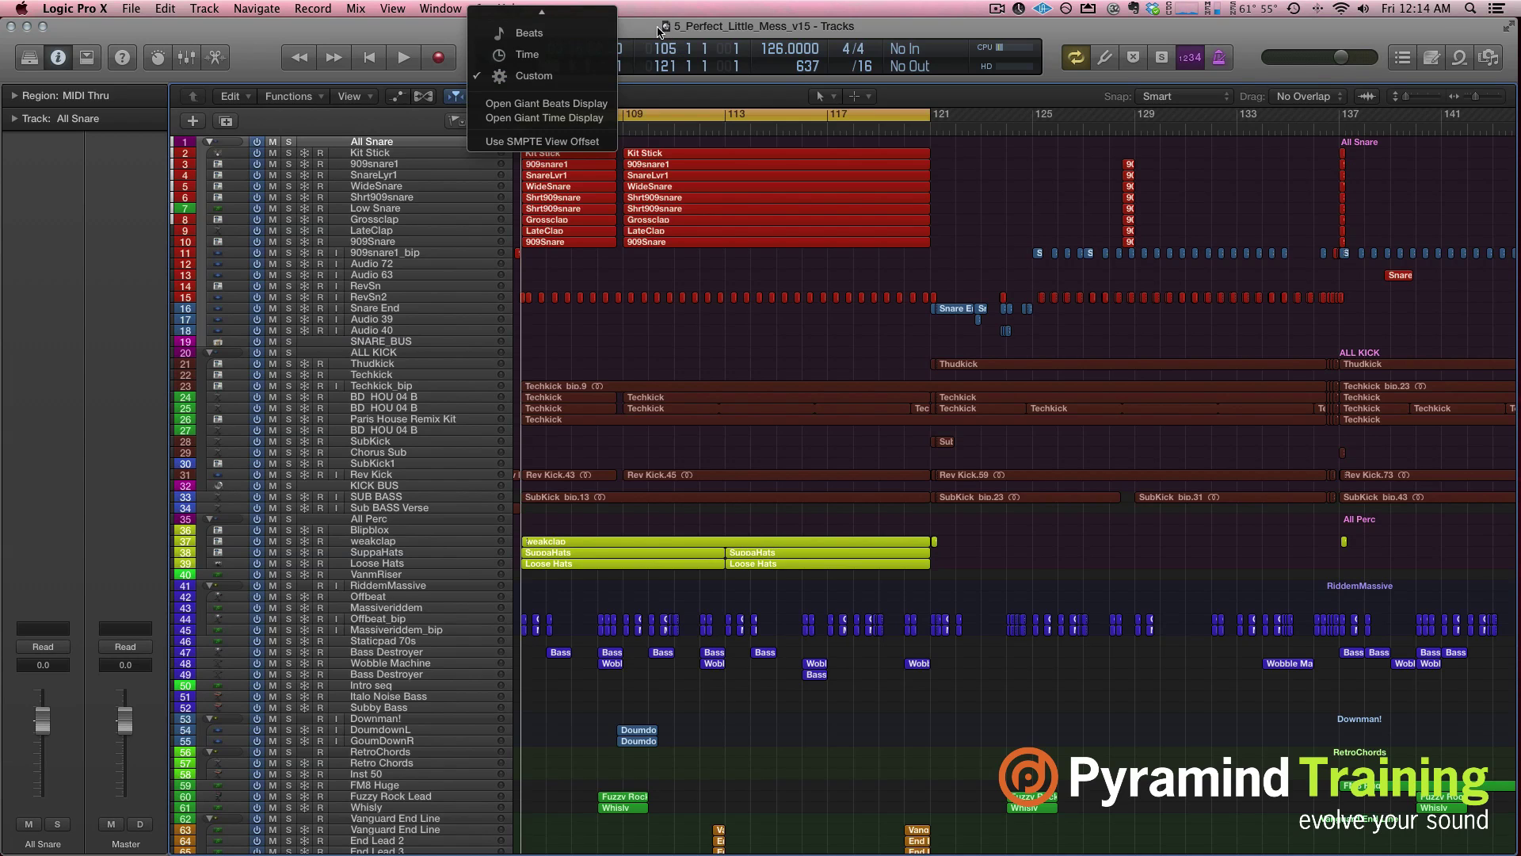
{"action": "left_click", "coordinate": [666, 36]}
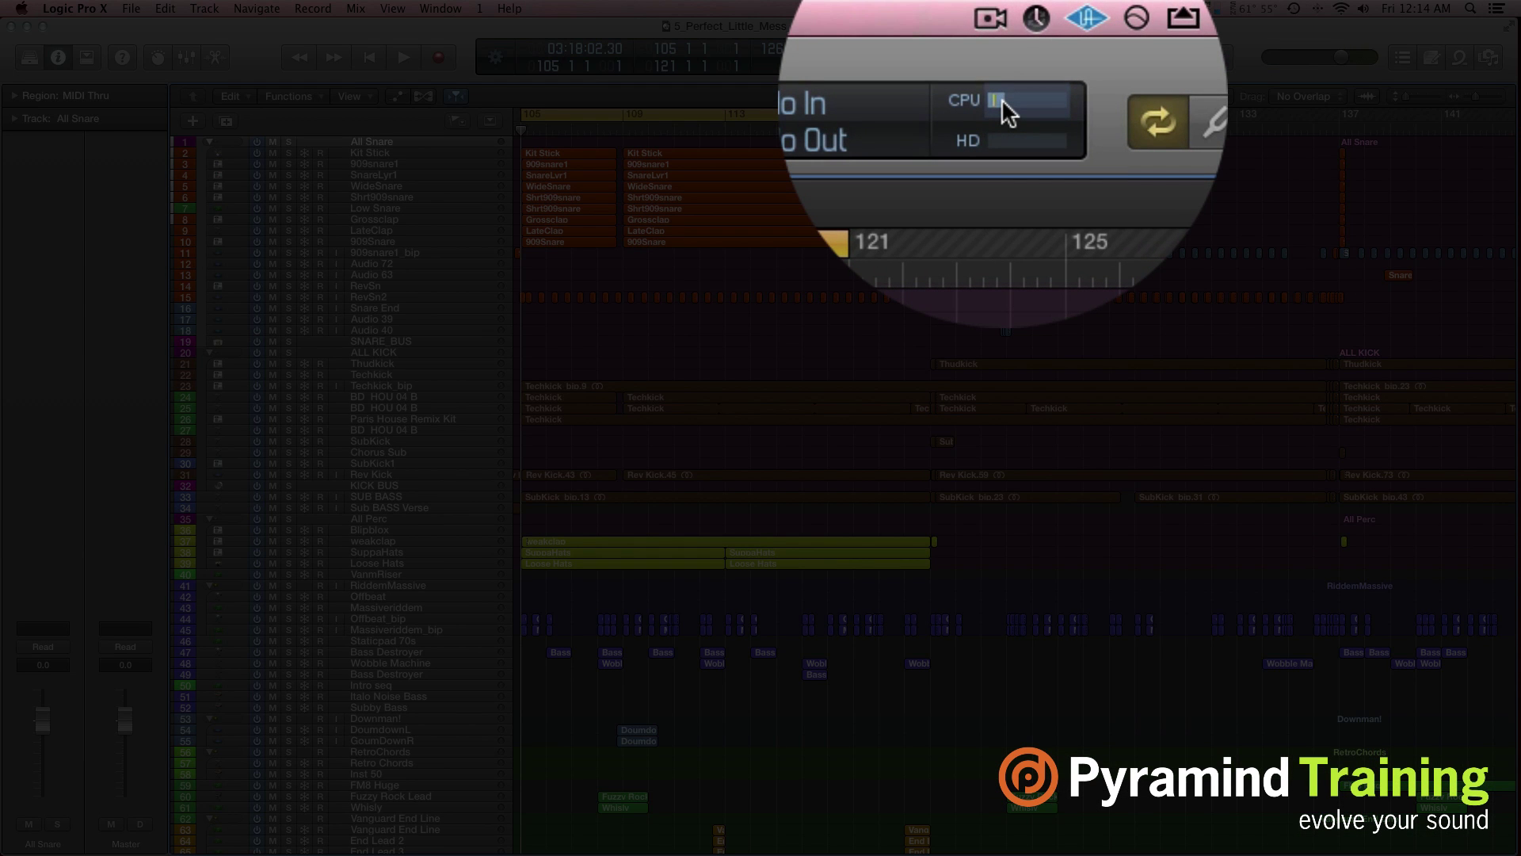
{"action": "left_click", "coordinate": [1000, 48]}
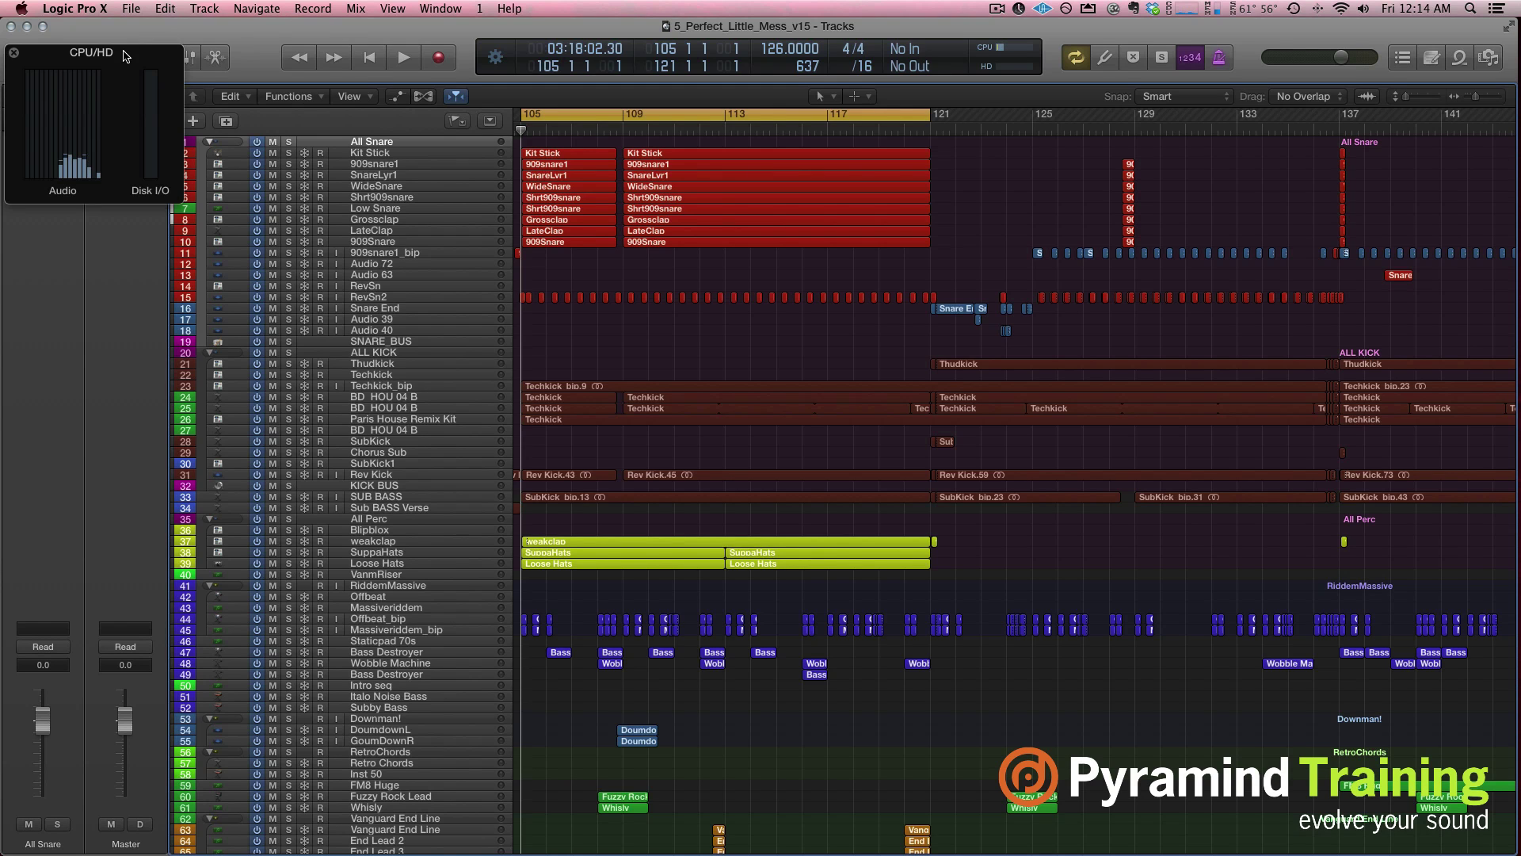
{"action": "left_click_drag", "start_coordinate": [124, 55], "coordinate": [127, 151]}
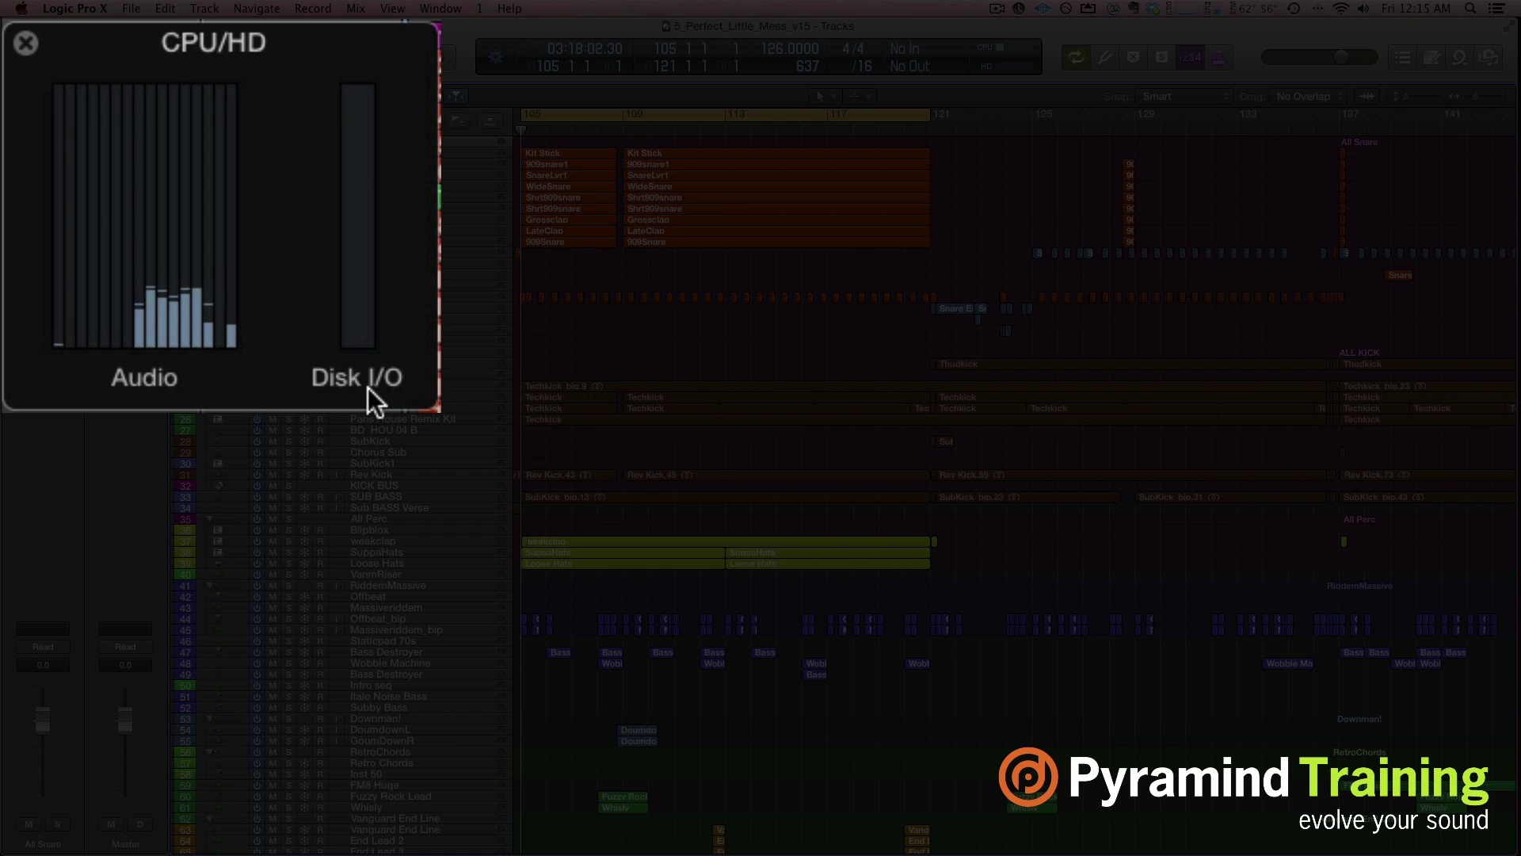
{"action": "key", "text": "space"}
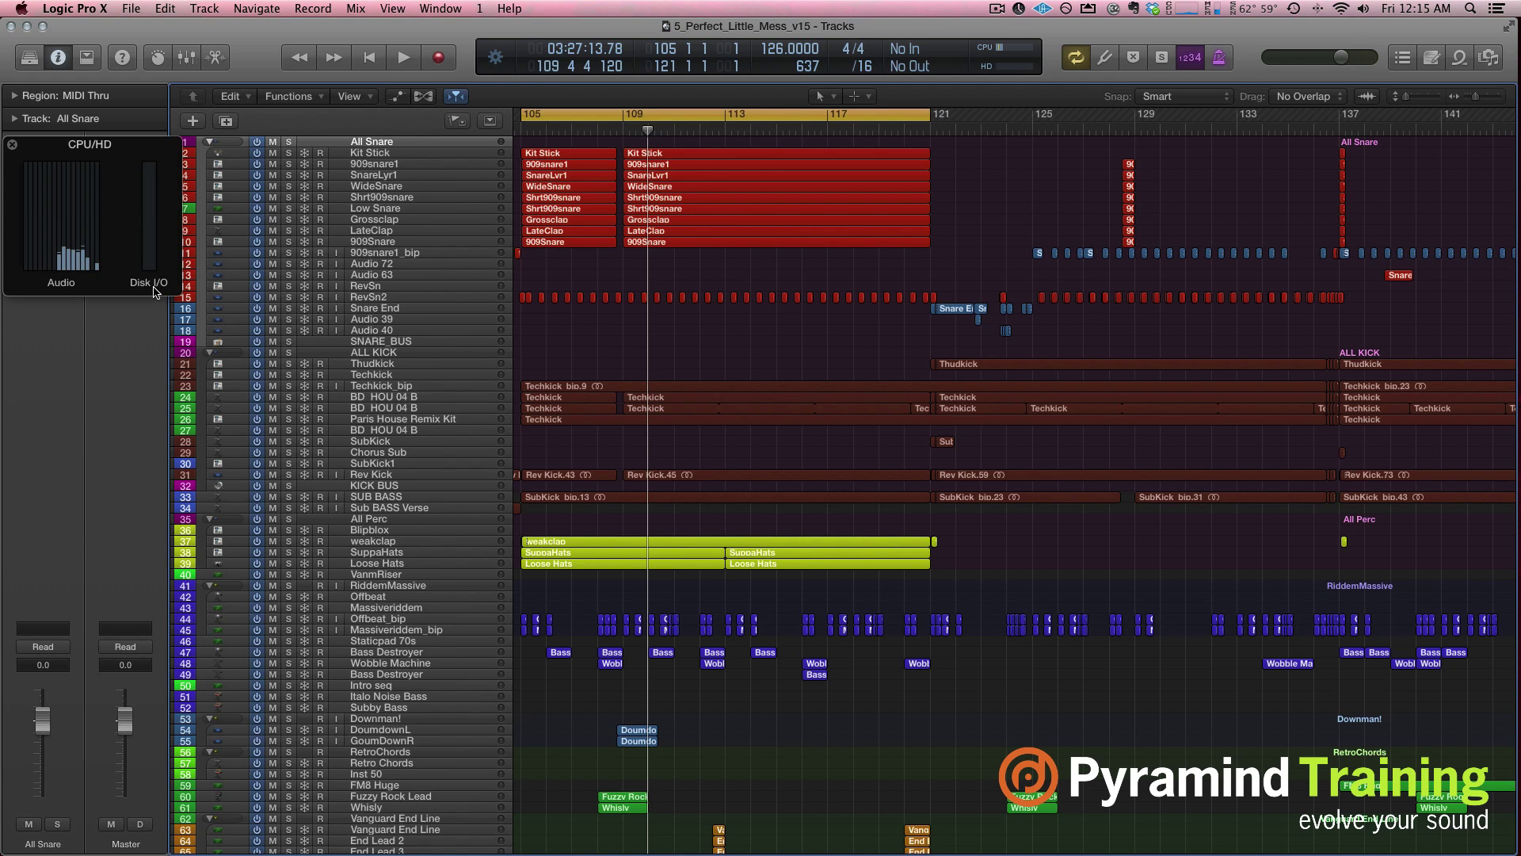
Step: Show the mixer and examine the plug-ins and sends on the snare, kick, percussion, bass and synth channel strips
{"action": "key", "text": "x"}
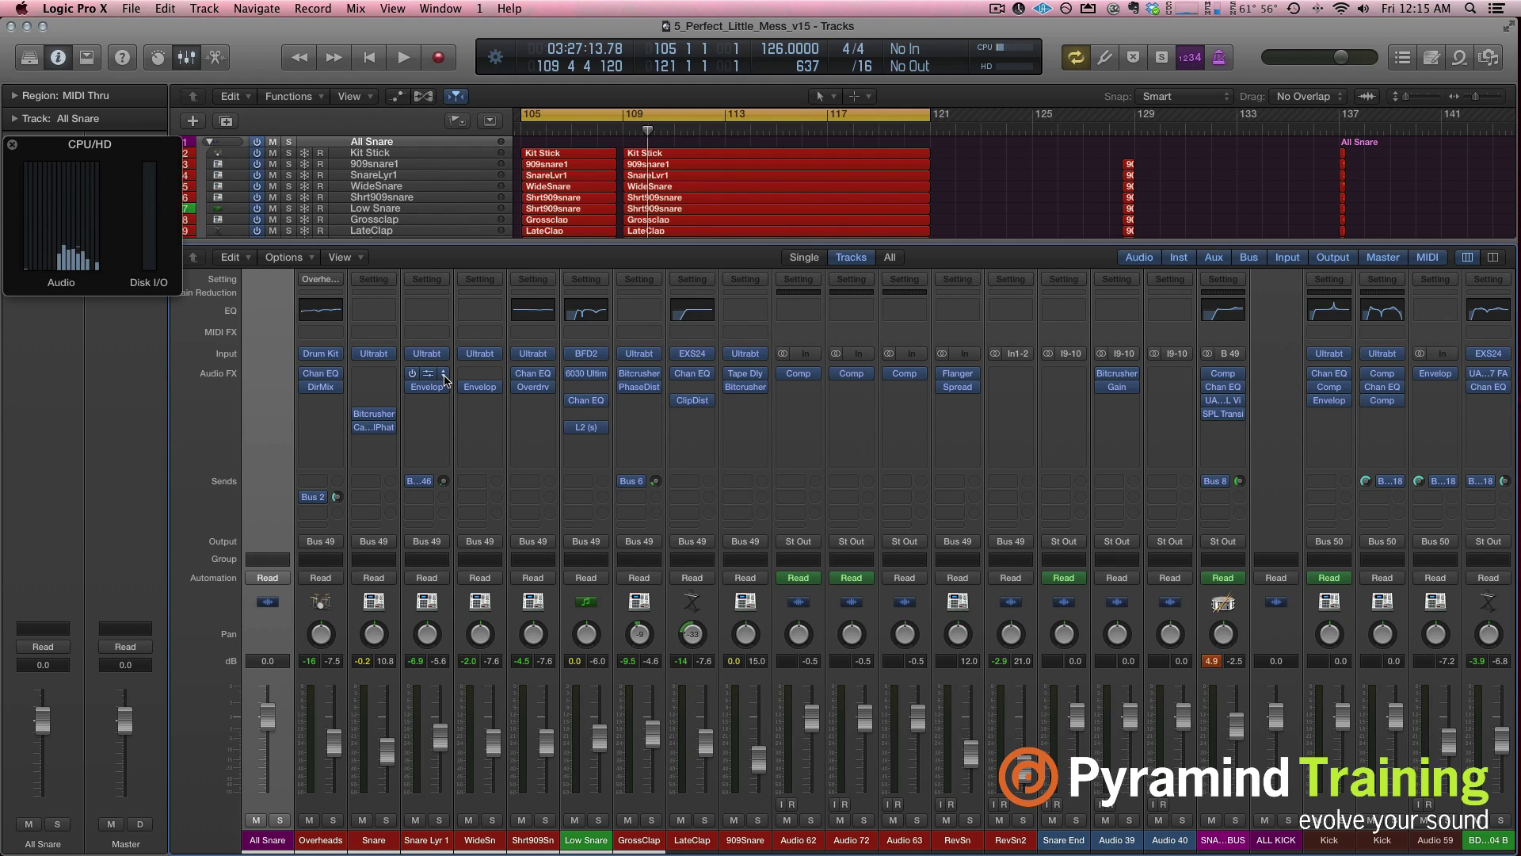
{"action": "scroll", "coordinate": [444, 521], "scroll_direction": "left", "scroll_amount": 3}
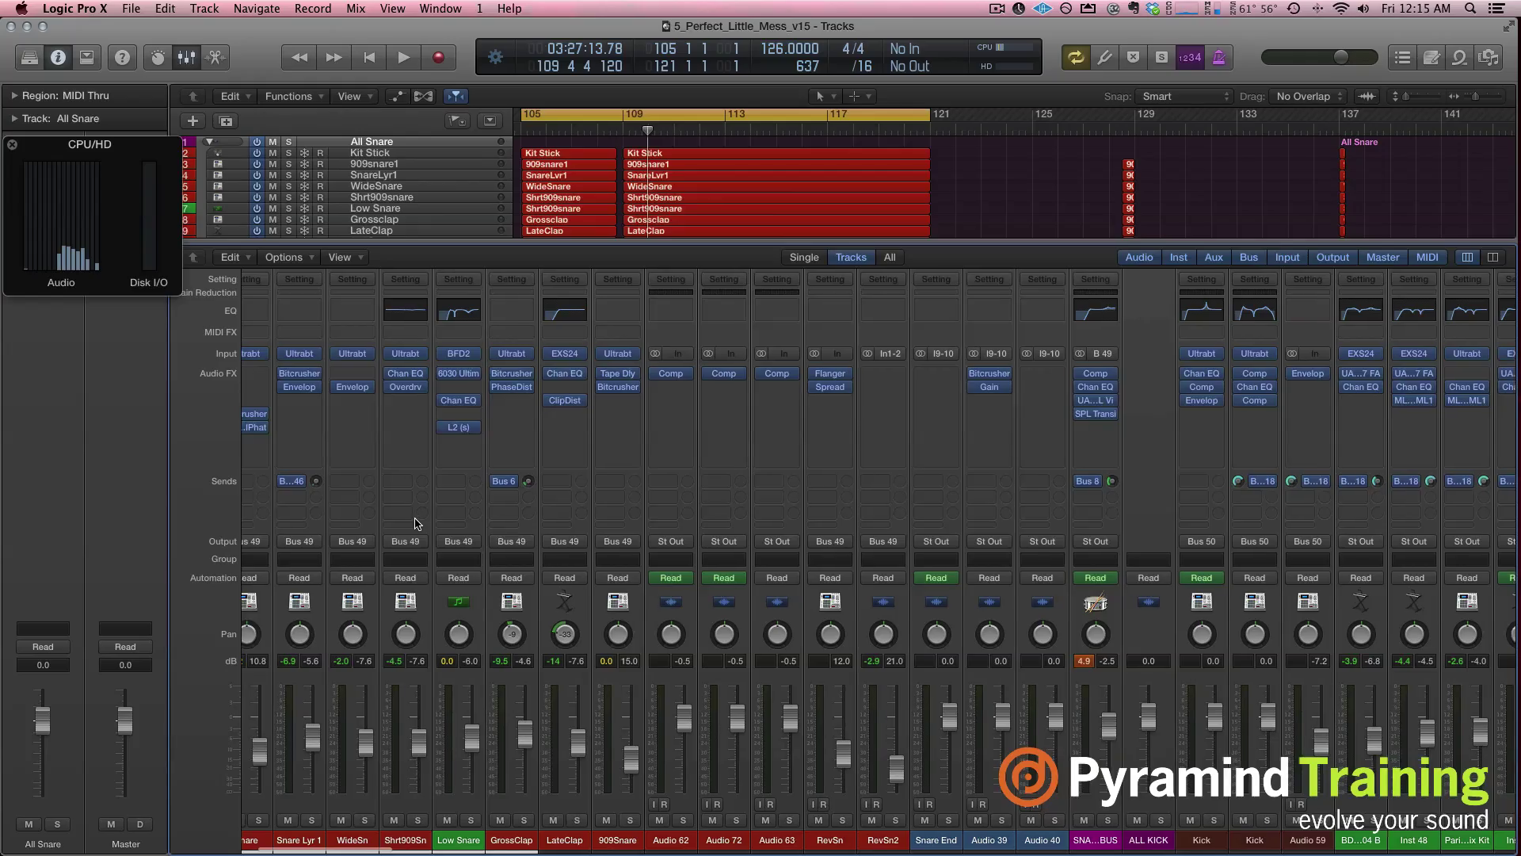
{"action": "scroll", "coordinate": [417, 523], "scroll_direction": "right", "scroll_amount": 10}
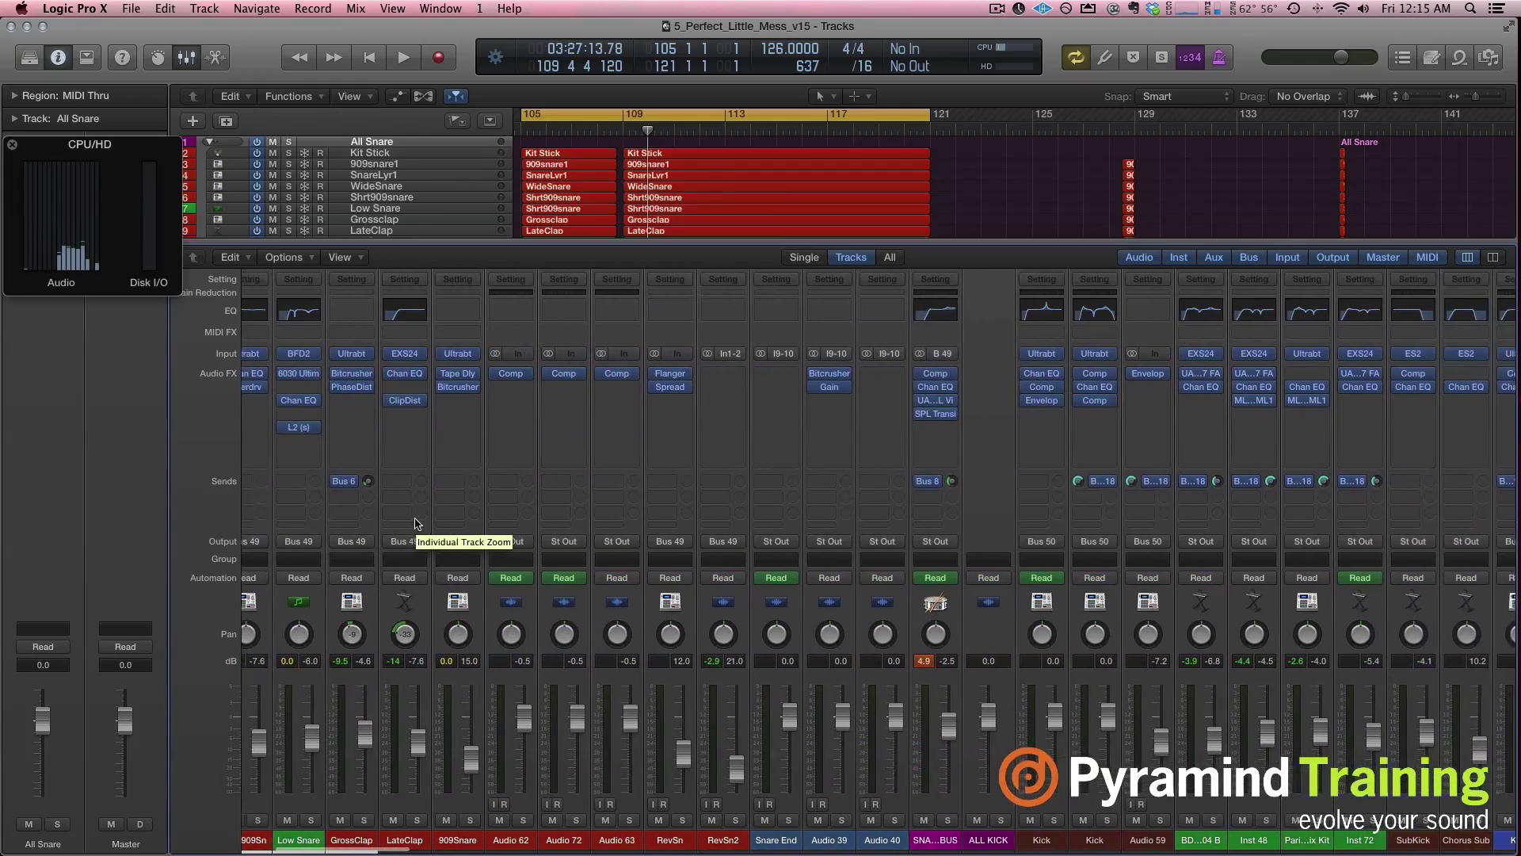
{"action": "scroll", "coordinate": [418, 523], "scroll_direction": "right", "scroll_amount": 15}
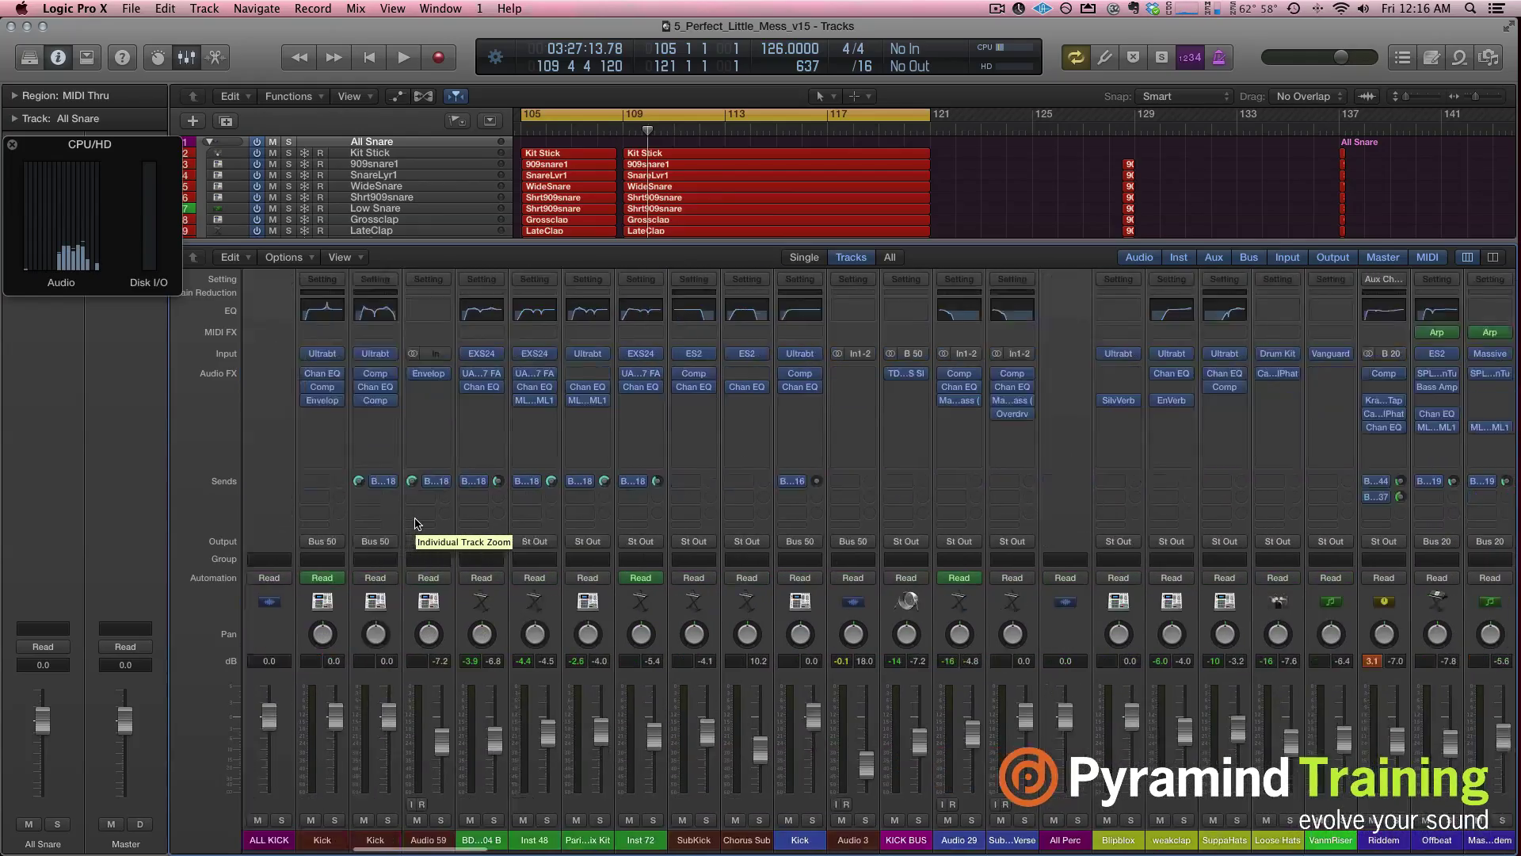
{"action": "scroll", "coordinate": [418, 523], "scroll_direction": "left", "scroll_amount": 4}
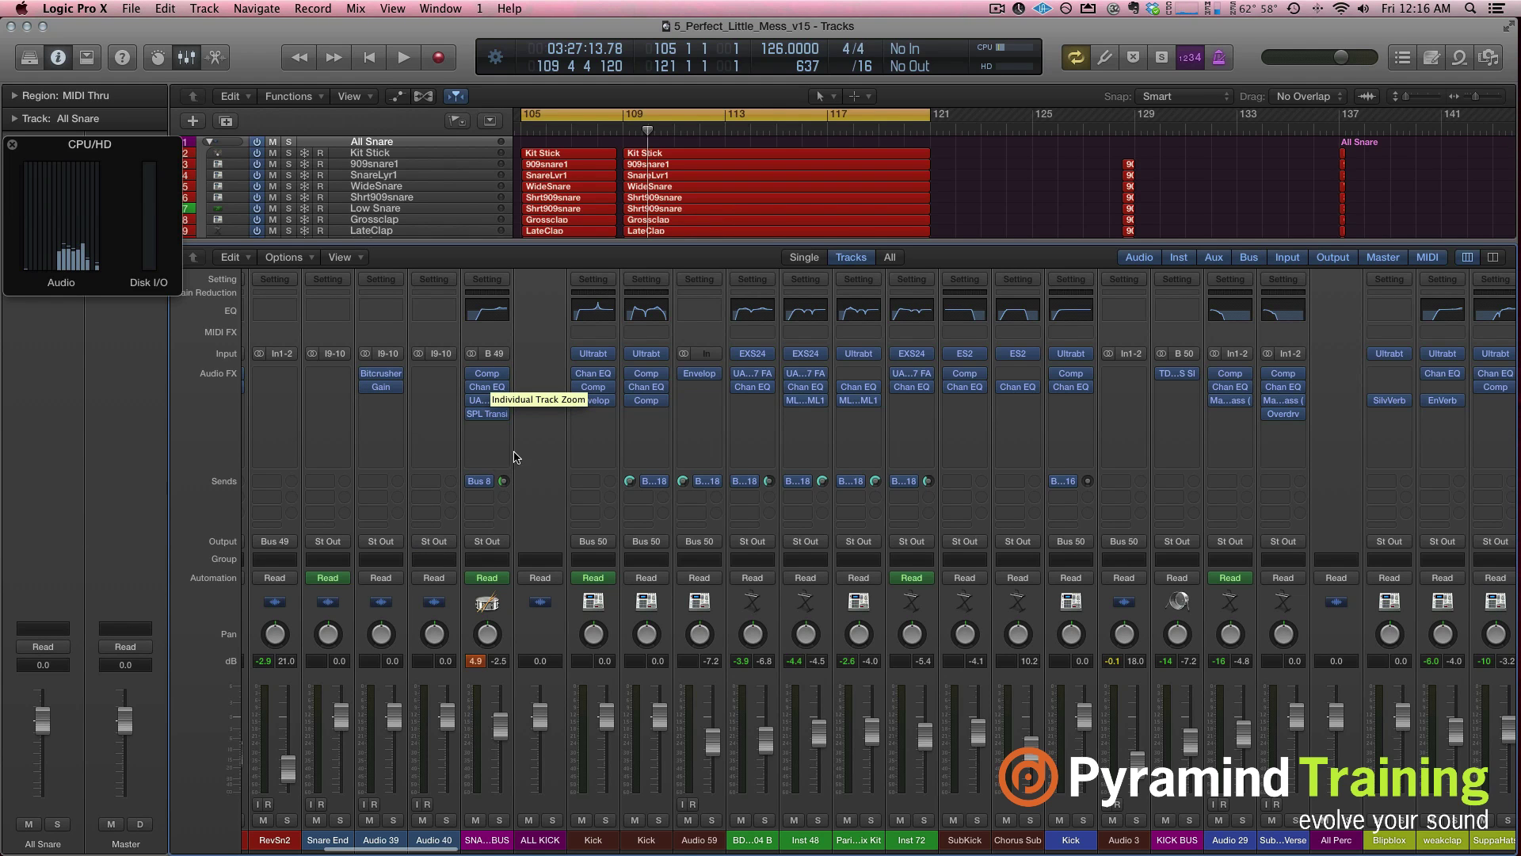
{"action": "scroll", "coordinate": [533, 454], "scroll_direction": "right", "scroll_amount": 4}
{"action": "scroll", "coordinate": [531, 454], "scroll_direction": "right", "scroll_amount": 20}
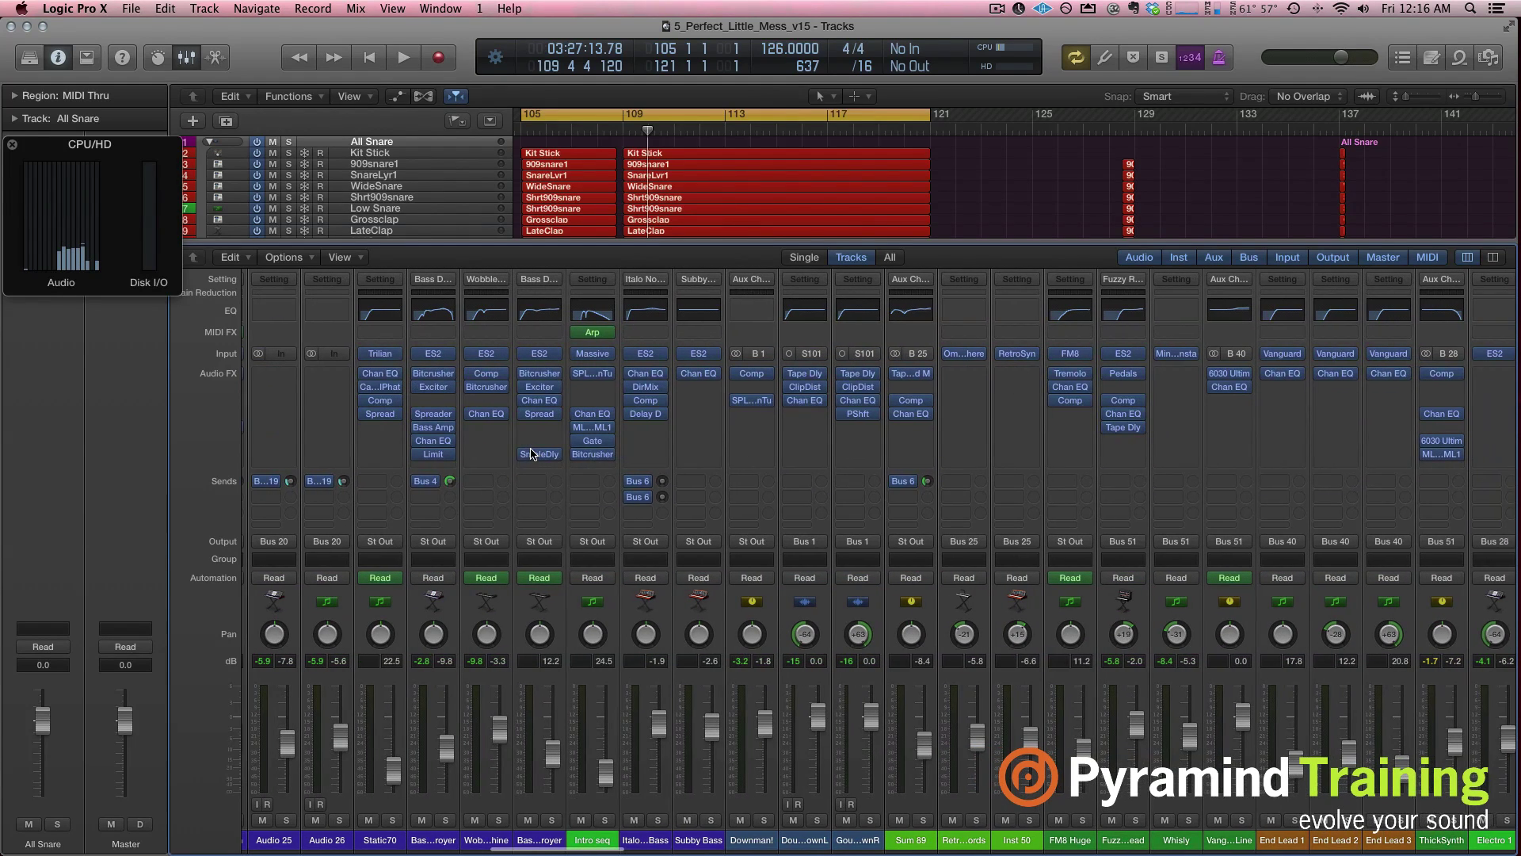
Step: Select the first Bass Destroyer channel strip in the mixer and hide the mixer
{"action": "mouse_move", "coordinate": [439, 416]}
{"action": "mouse_move", "coordinate": [440, 457]}
{"action": "left_click", "coordinate": [438, 842]}
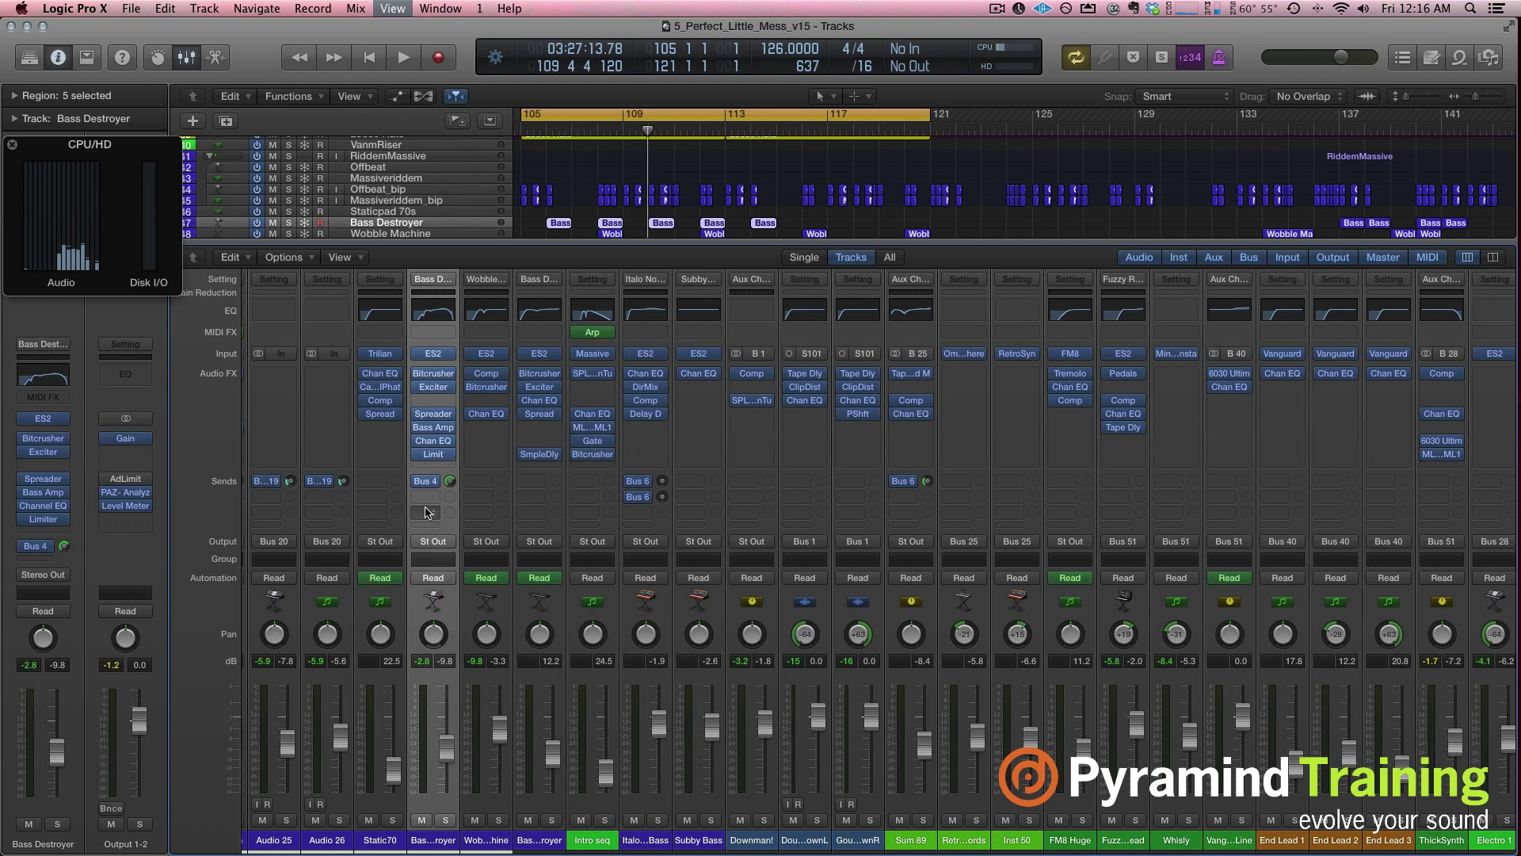
{"action": "key", "text": "x"}
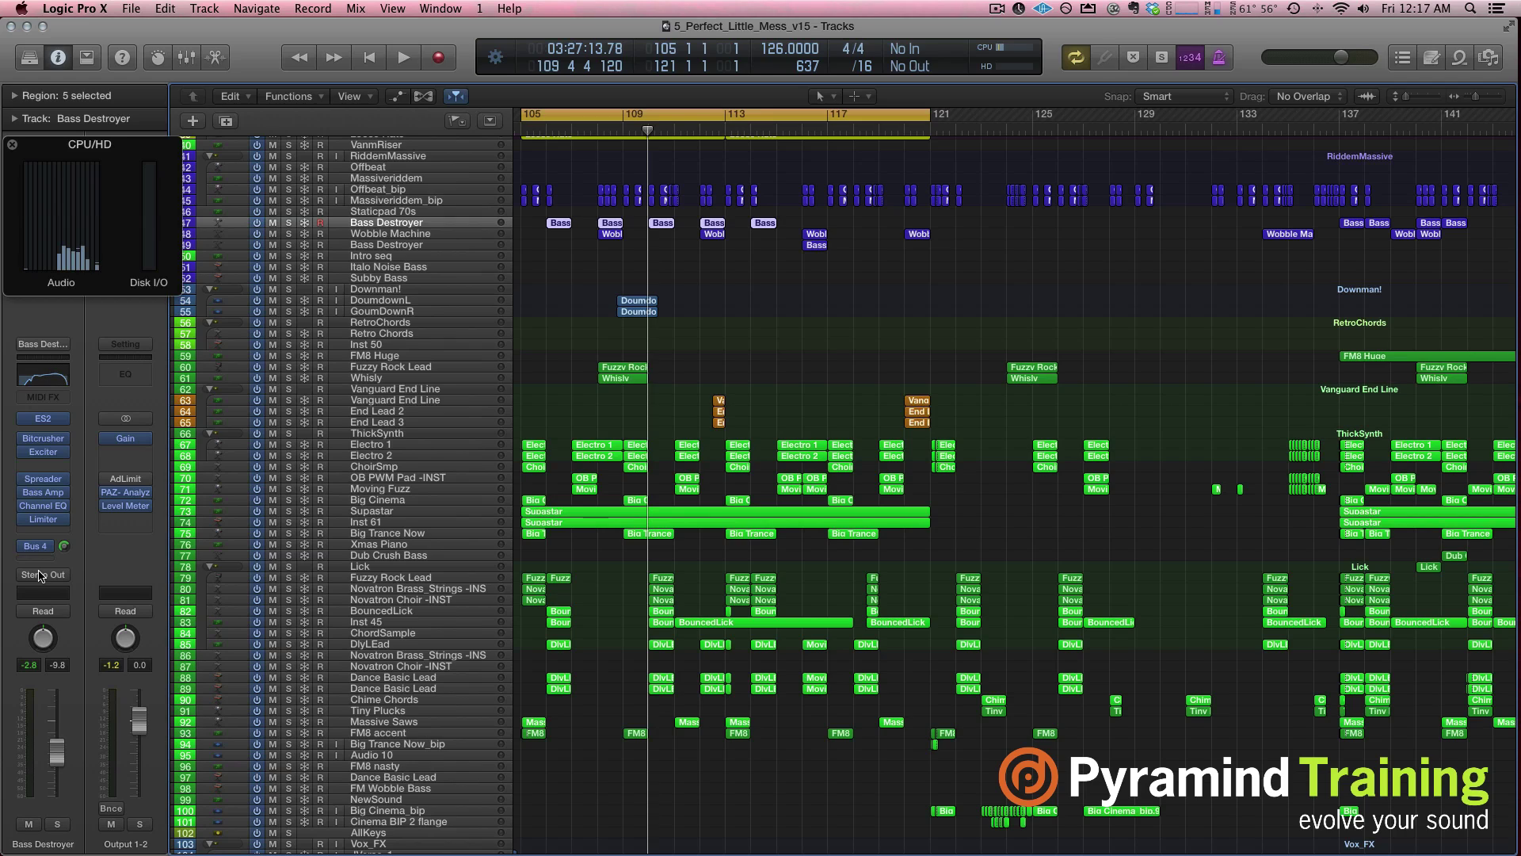
Step: Route the Bass Destroyer channel's output from Stereo Out to the unused Bus 58
{"action": "left_click", "coordinate": [42, 546]}
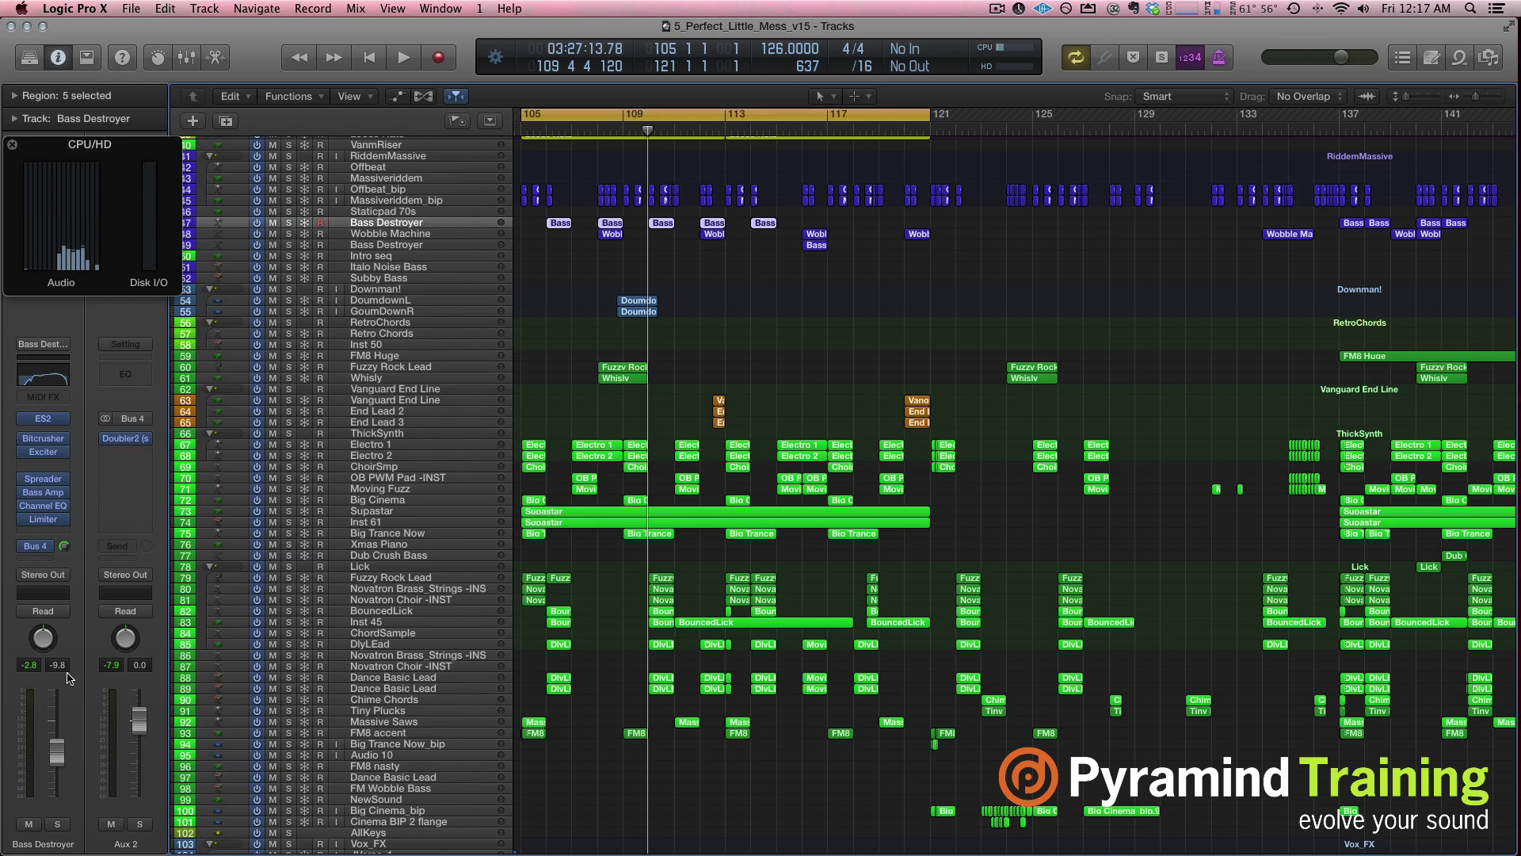
{"action": "left_click", "coordinate": [59, 578]}
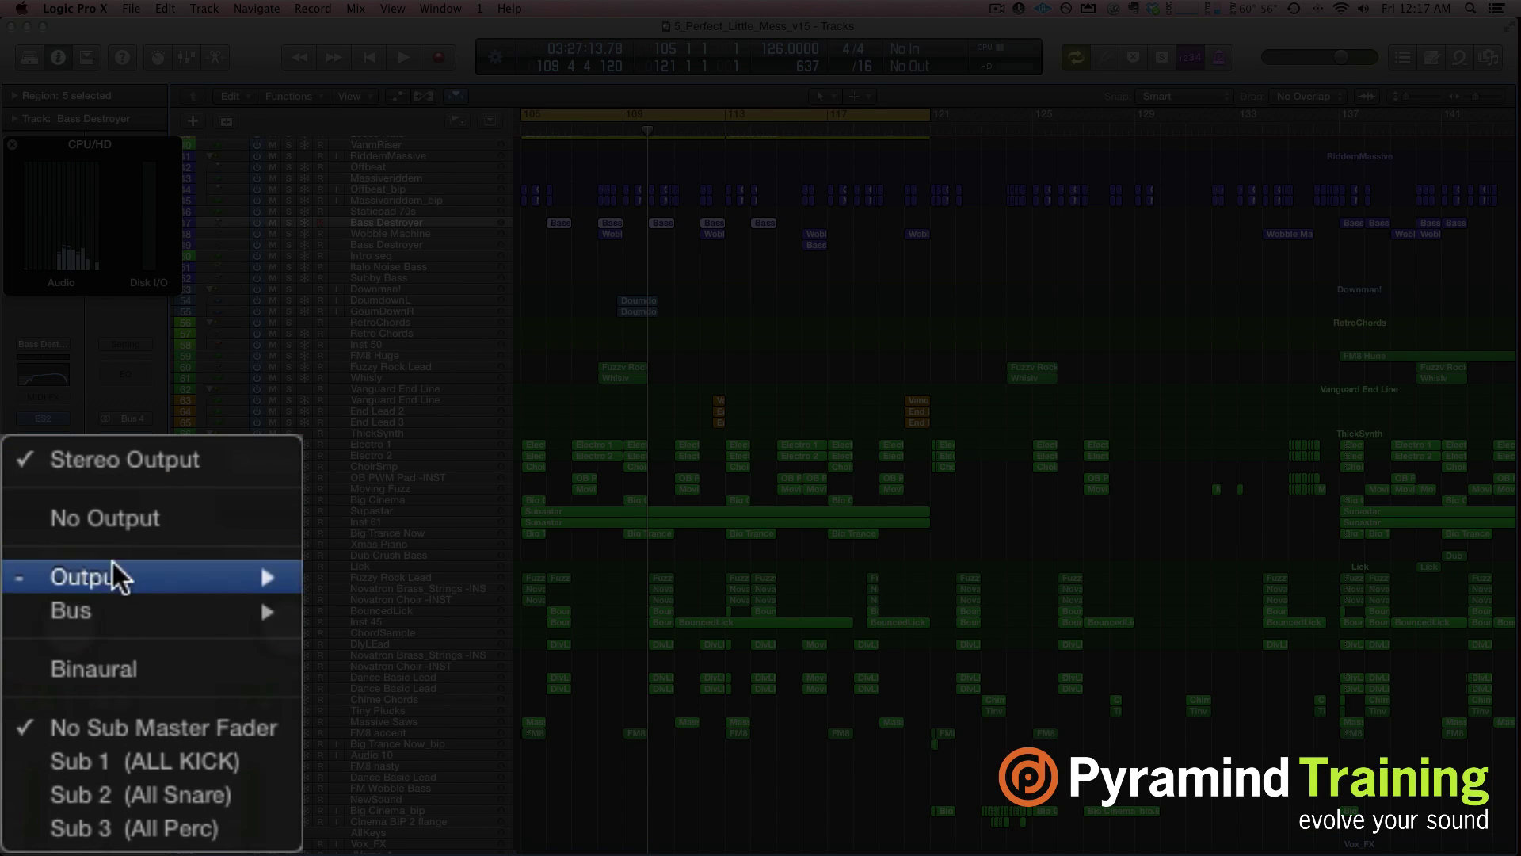
{"action": "mouse_move", "coordinate": [59, 618]}
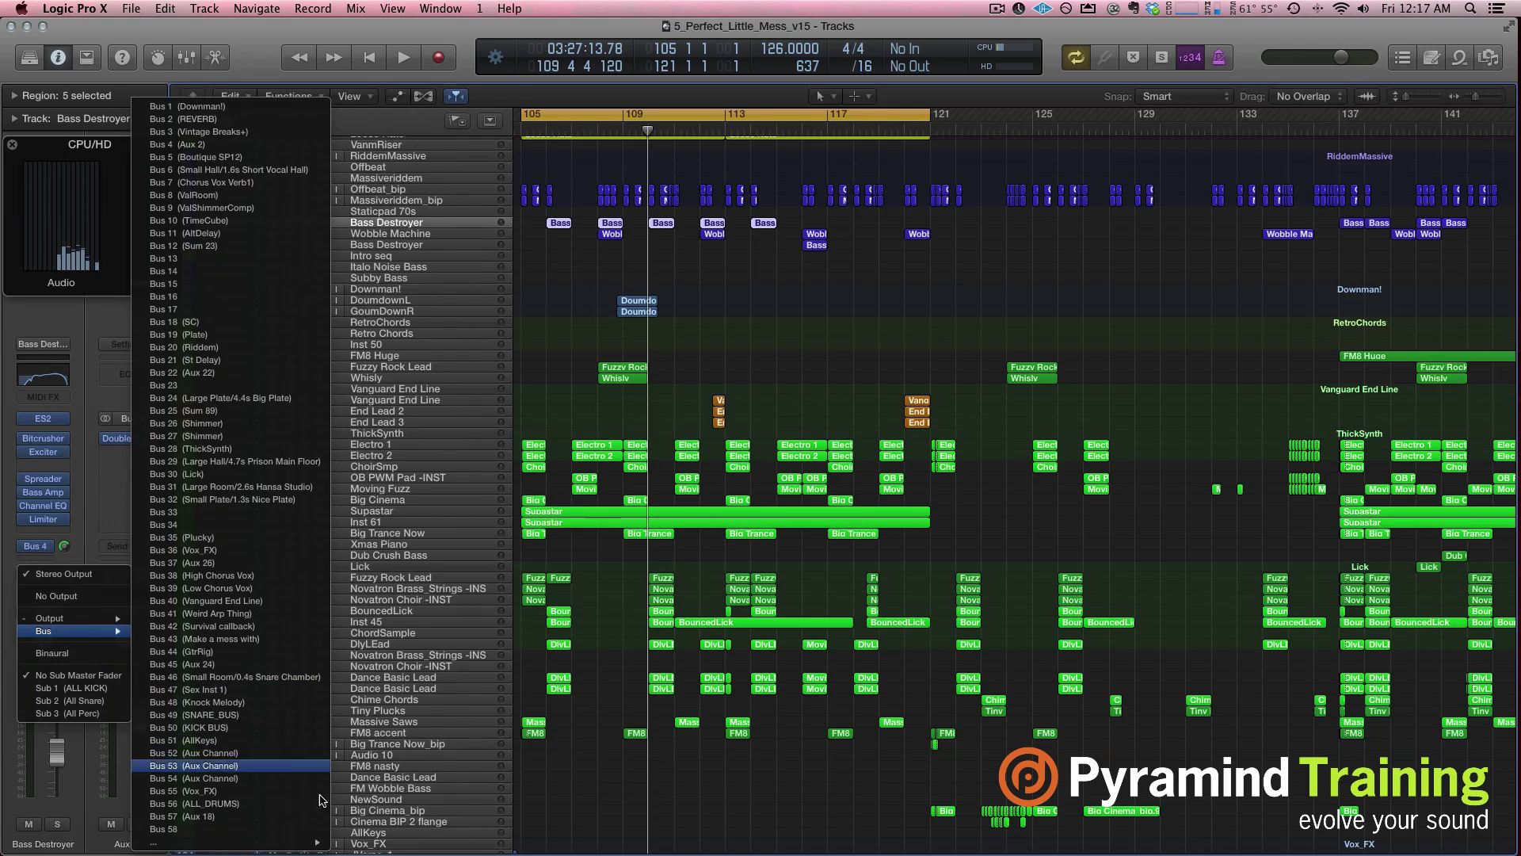
{"action": "left_click", "coordinate": [279, 835]}
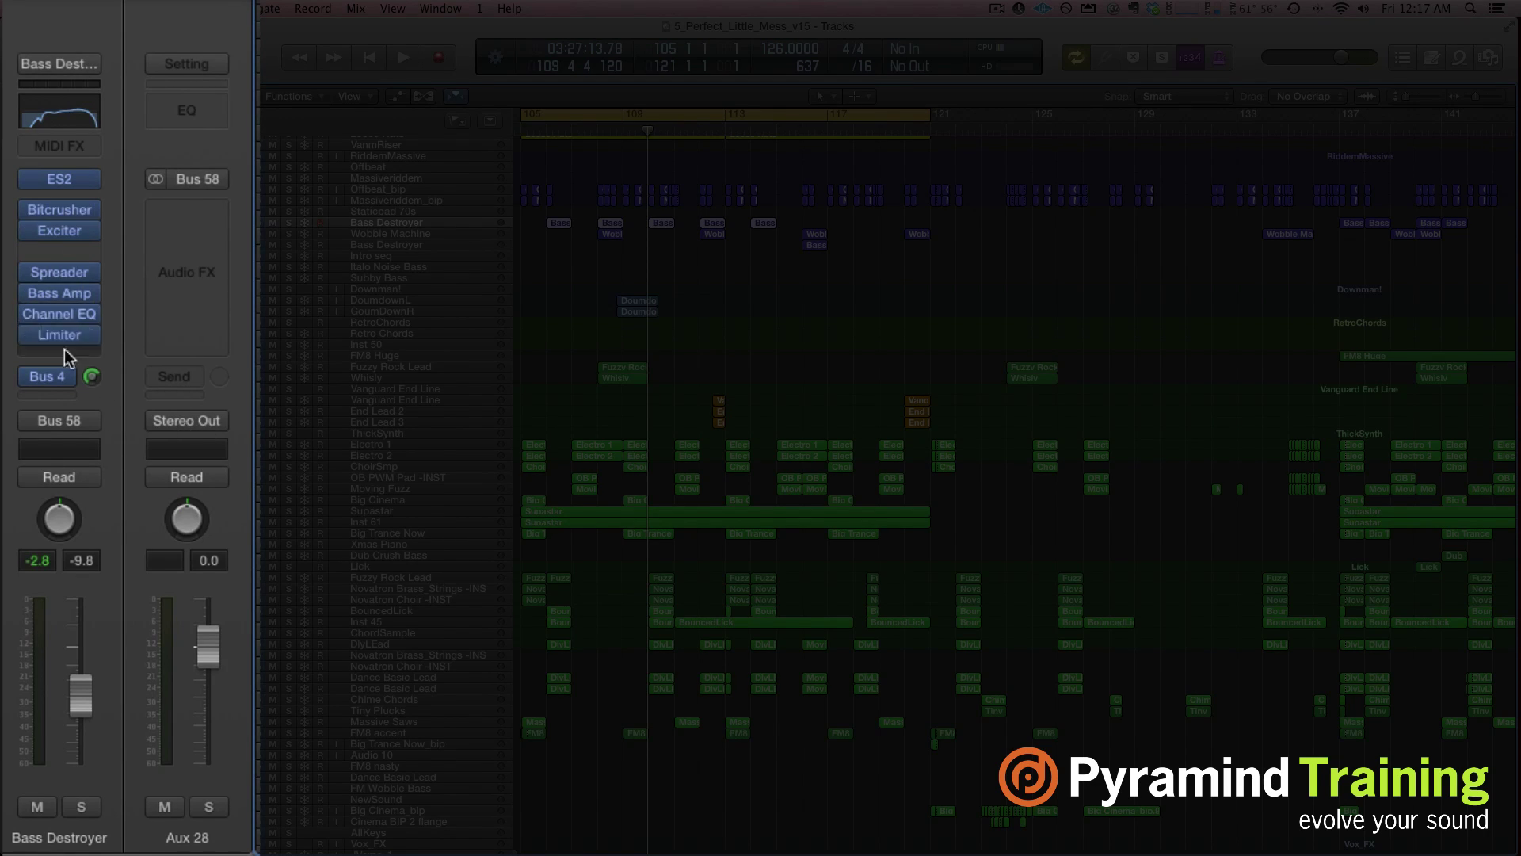
Step: Move the Bass Amp, Channel EQ and Limiter plug-ins from Bass Destroyer to the Aux 28 channel strip
{"action": "left_click_drag", "start_coordinate": [57, 299], "coordinate": [170, 232]}
{"action": "left_click_drag", "start_coordinate": [57, 311], "coordinate": [187, 246]}
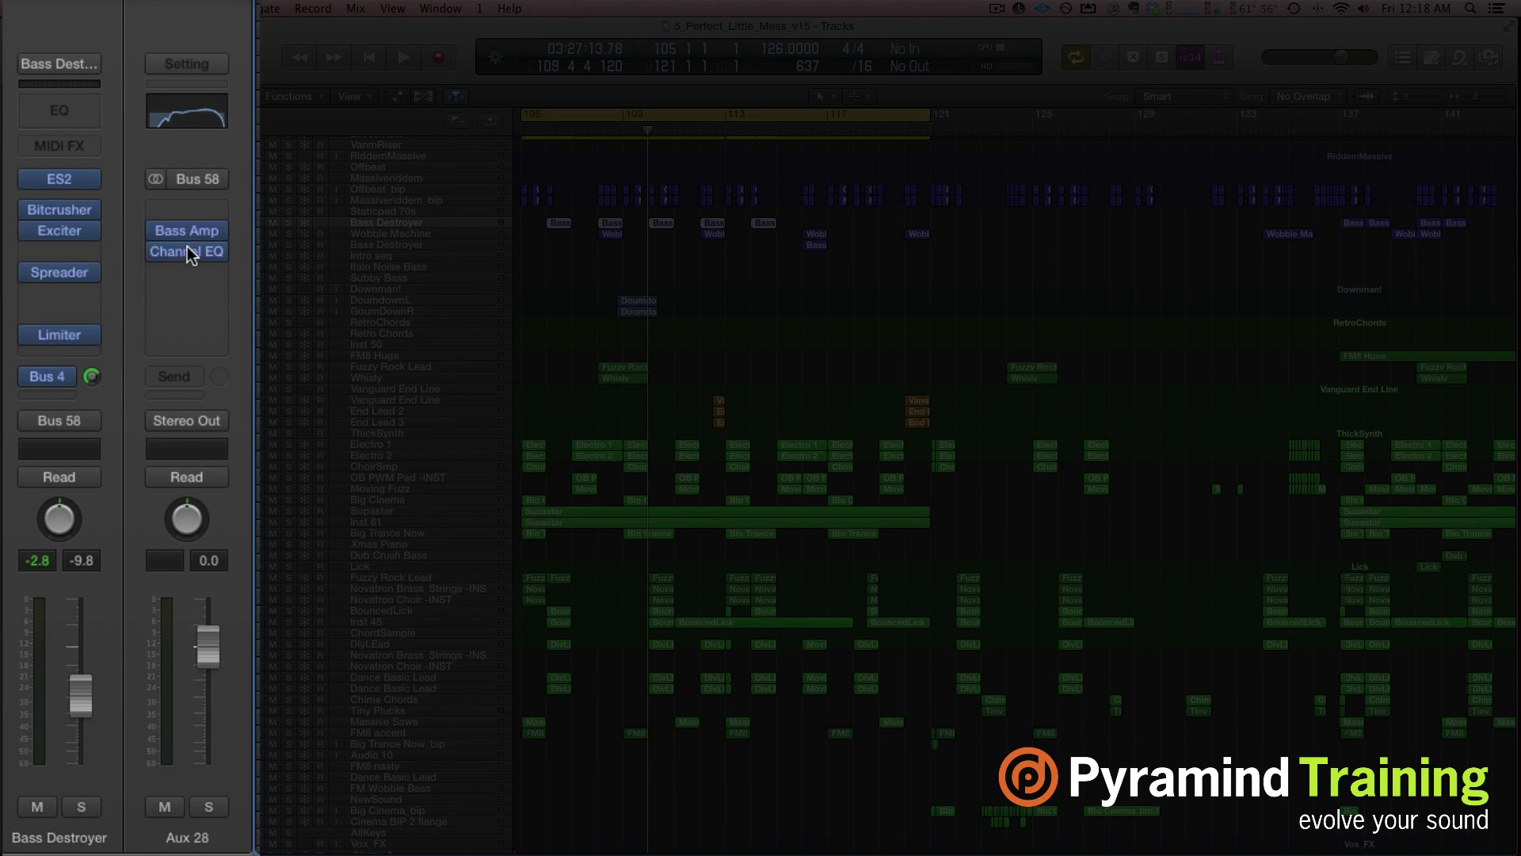
{"action": "left_click_drag", "start_coordinate": [59, 333], "coordinate": [181, 274]}
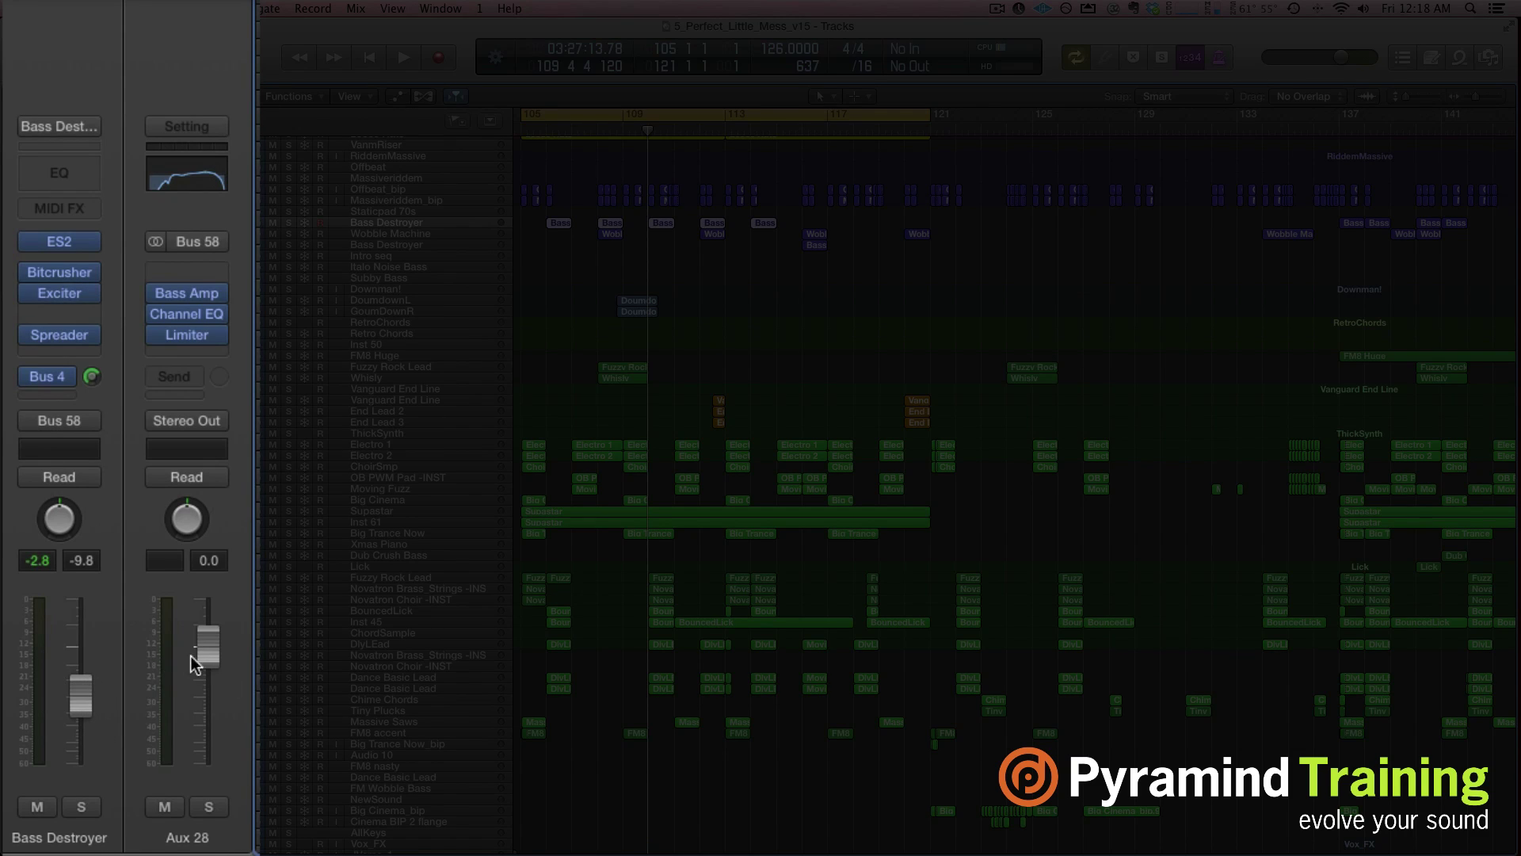
Step: Set the Aux 28 fader to -9.8 dB and reset the Bass Destroyer fader to 0.0 dB
{"action": "left_click_drag", "start_coordinate": [203, 646], "coordinate": [203, 694]}
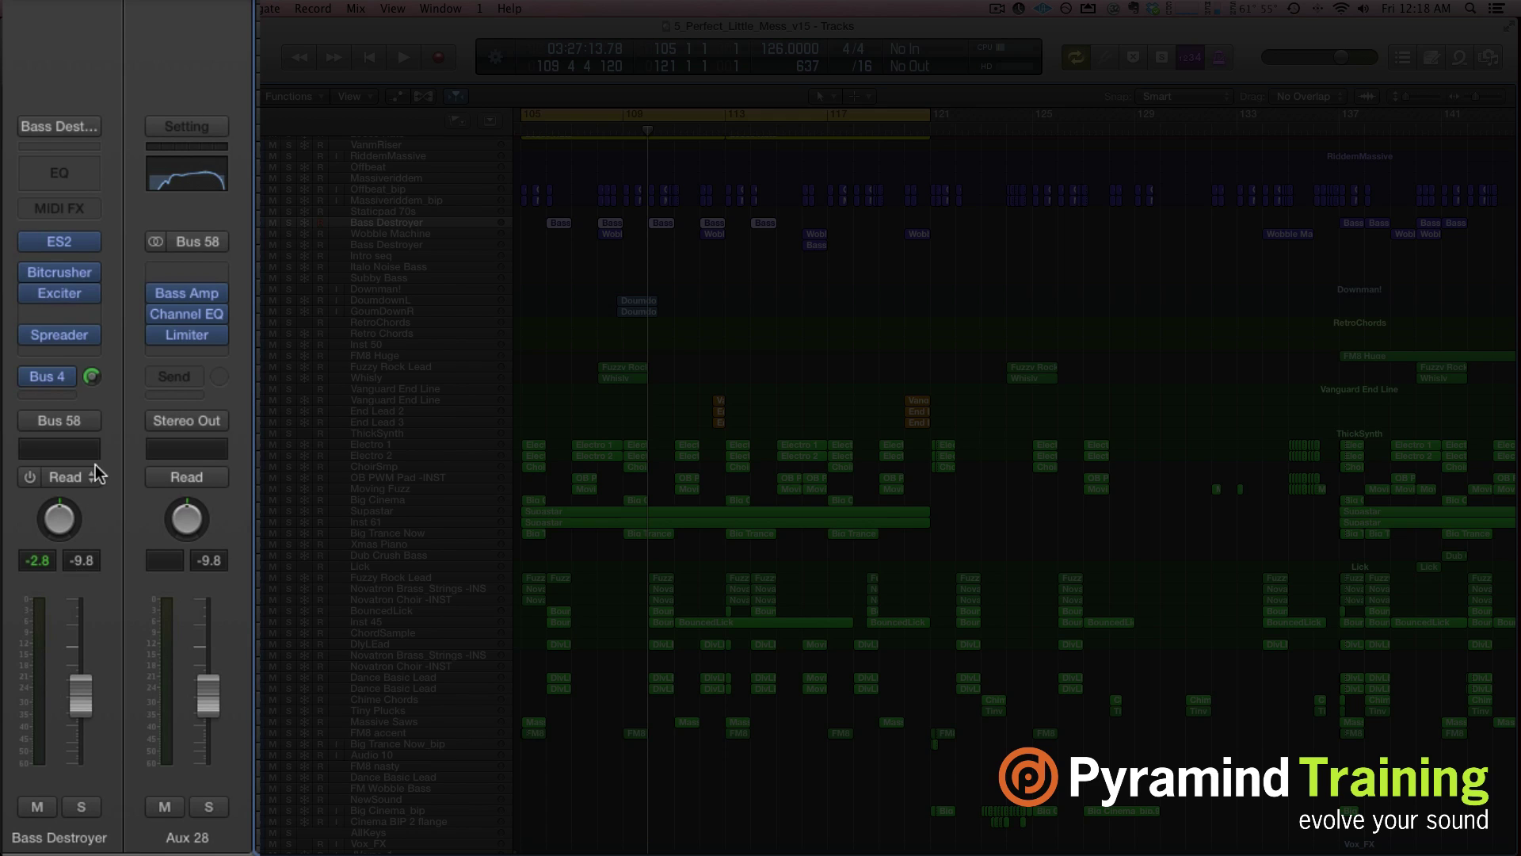
{"action": "left_click", "coordinate": [70, 700], "text": "alt"}
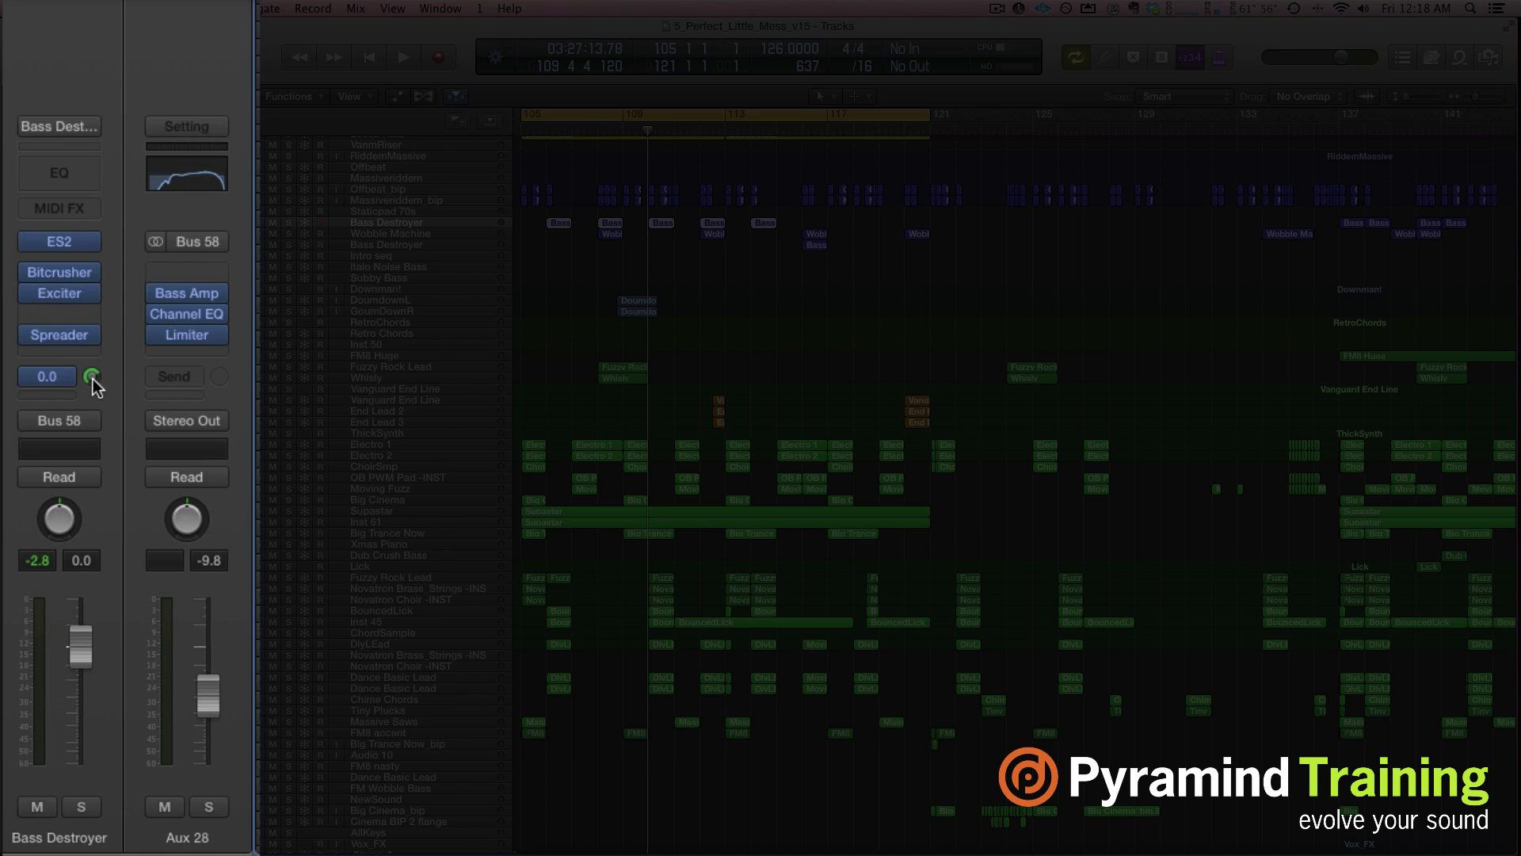
Step: Remove the Bus 4 send from Bass Destroyer and add a Bus 4 send at its default level to Aux 28
{"action": "left_click", "coordinate": [93, 378]}
{"action": "left_click", "coordinate": [62, 377]}
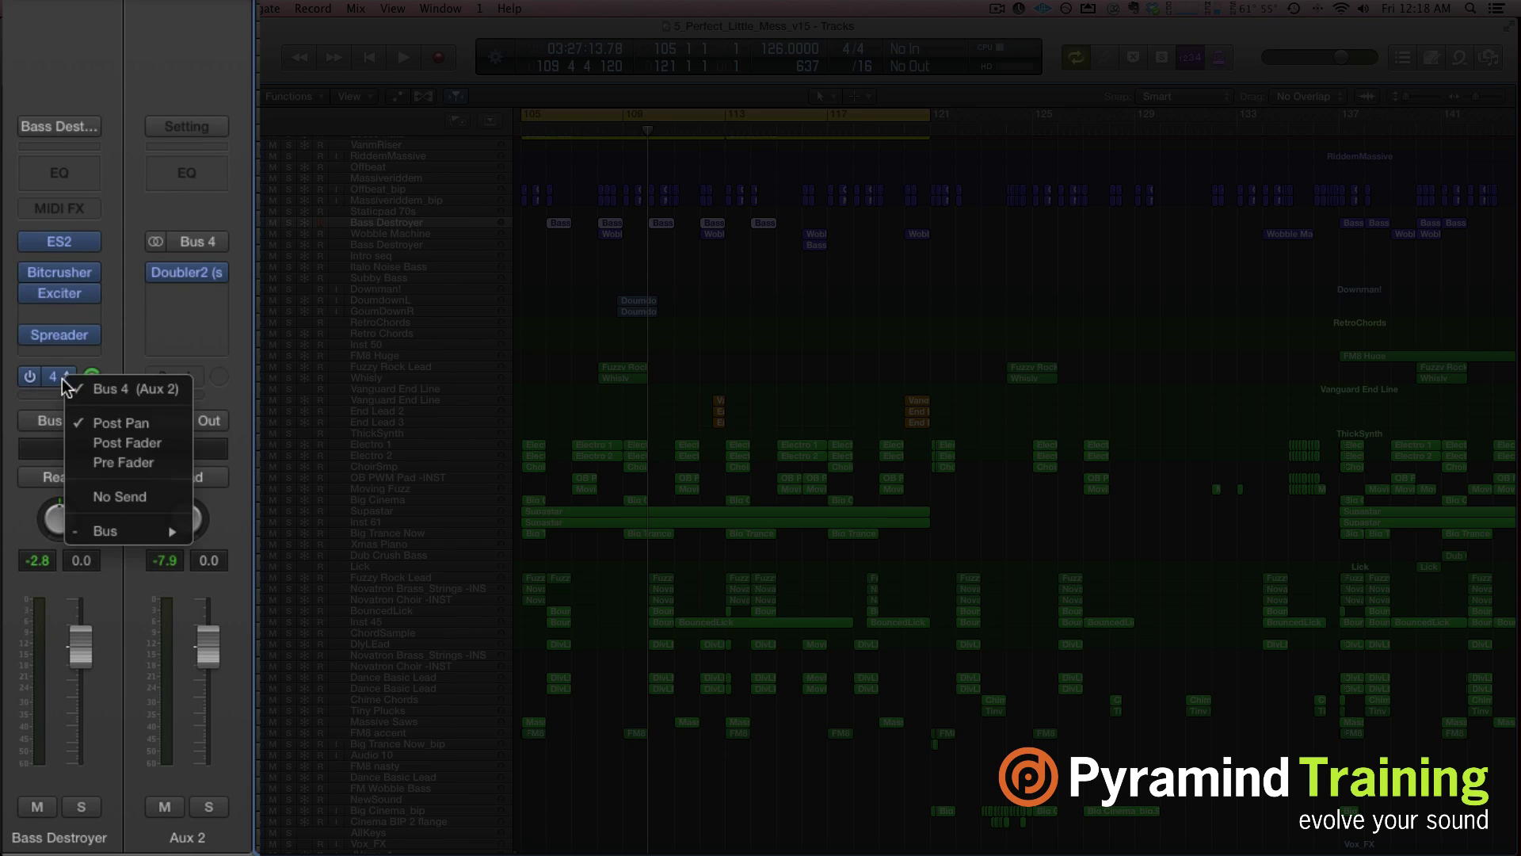
{"action": "left_click", "coordinate": [99, 497]}
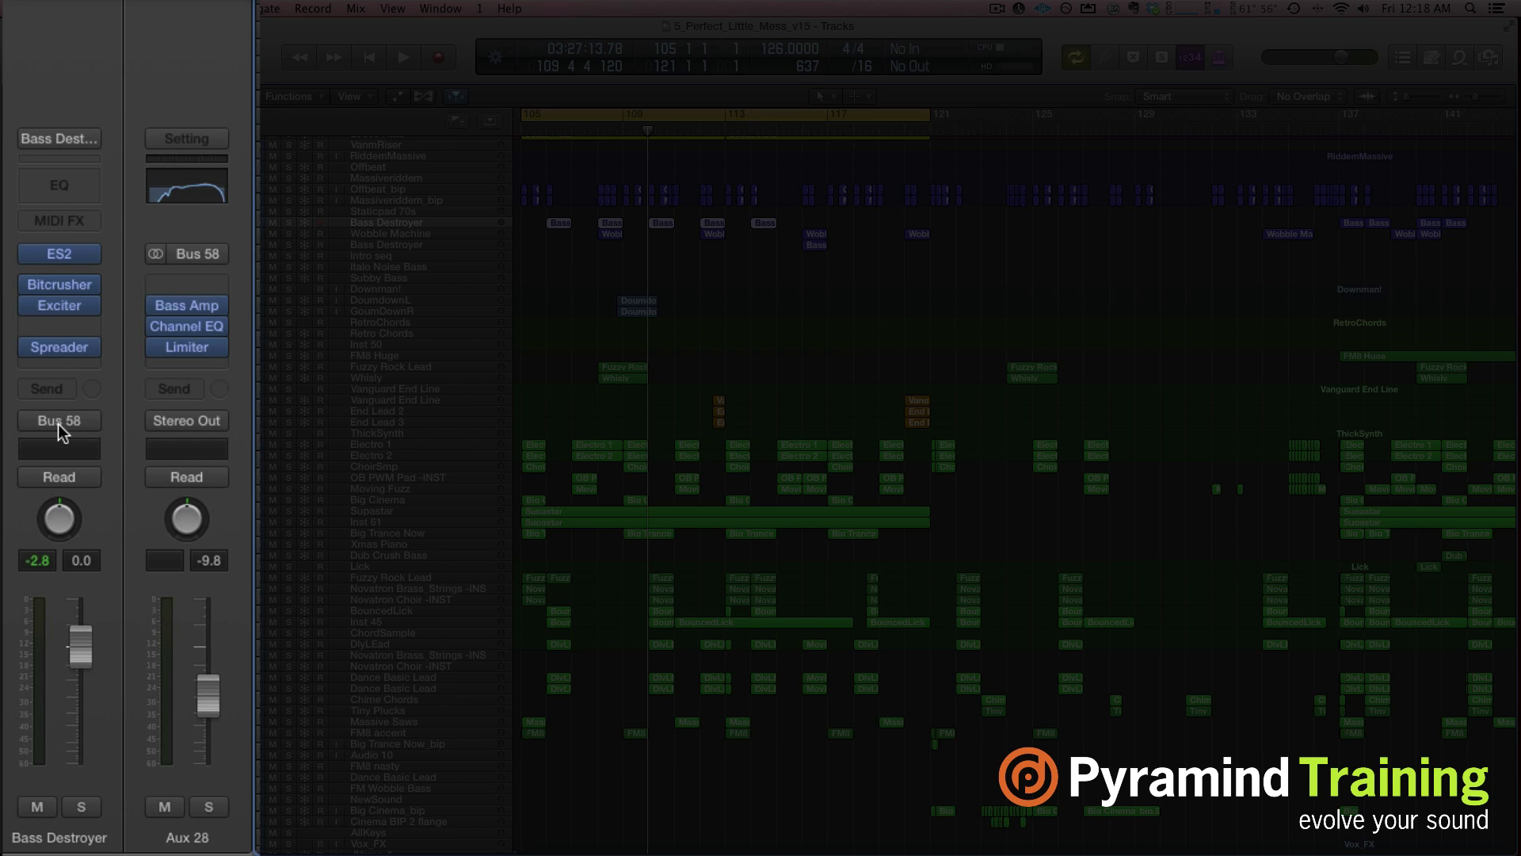
{"action": "mouse_move", "coordinate": [207, 343]}
{"action": "left_click", "coordinate": [176, 389]}
{"action": "mouse_move", "coordinate": [215, 515]}
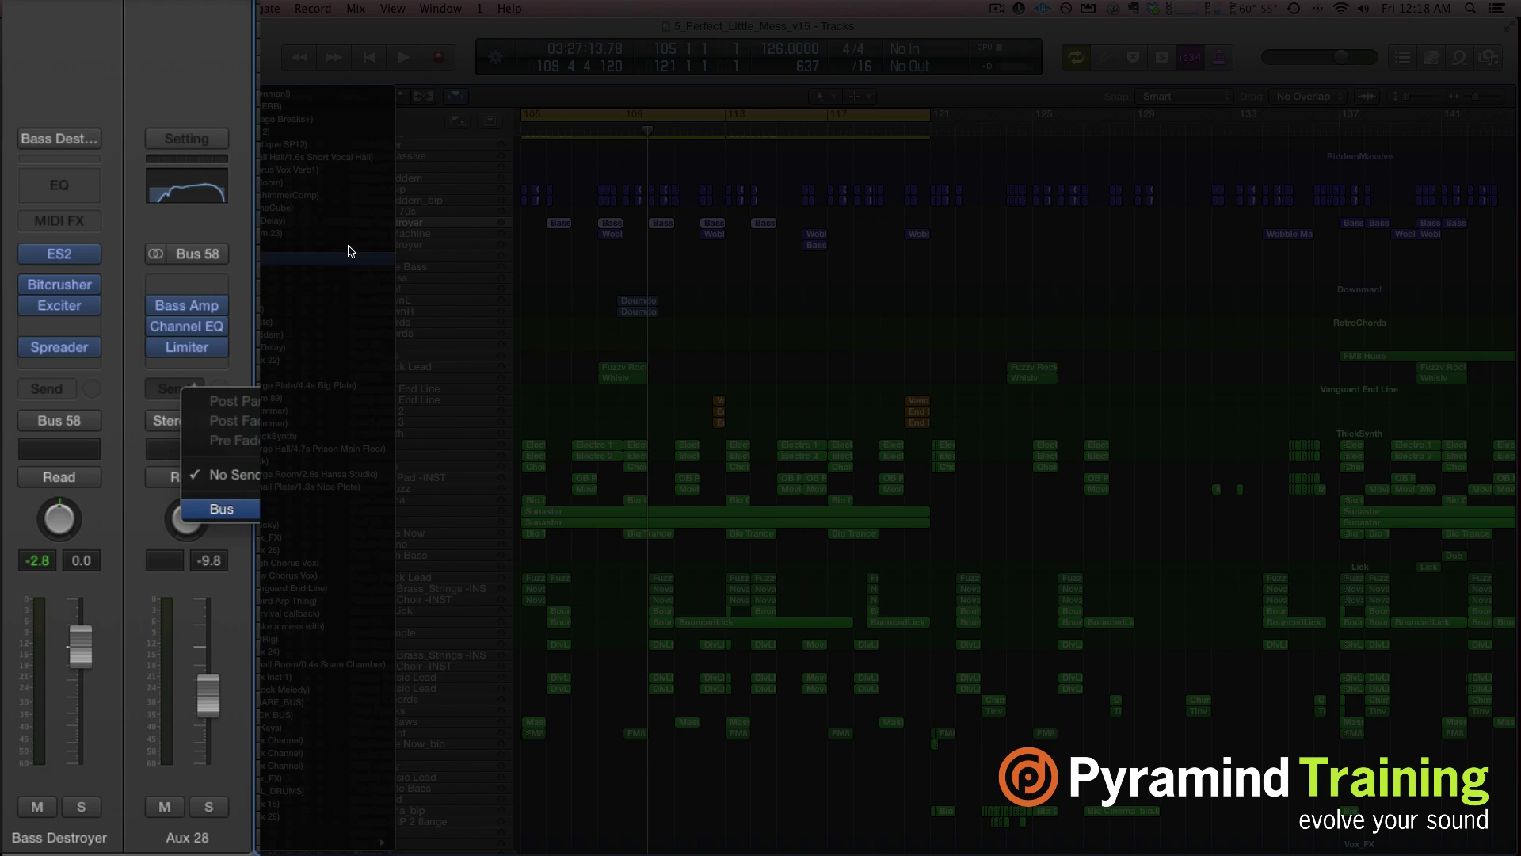
{"action": "left_click", "coordinate": [312, 139]}
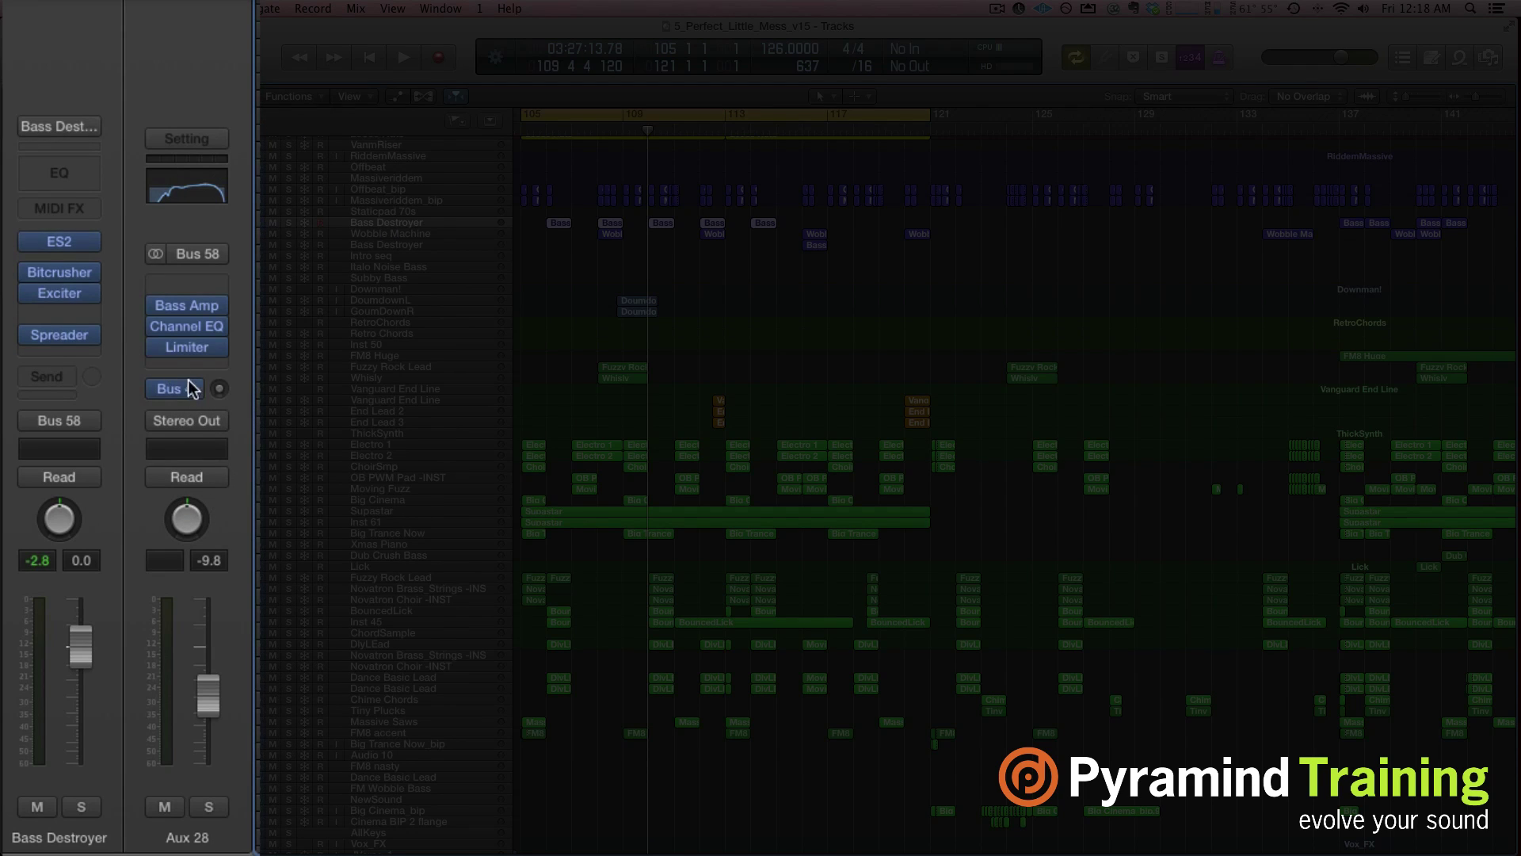
{"action": "left_click", "coordinate": [218, 377], "text": "alt"}
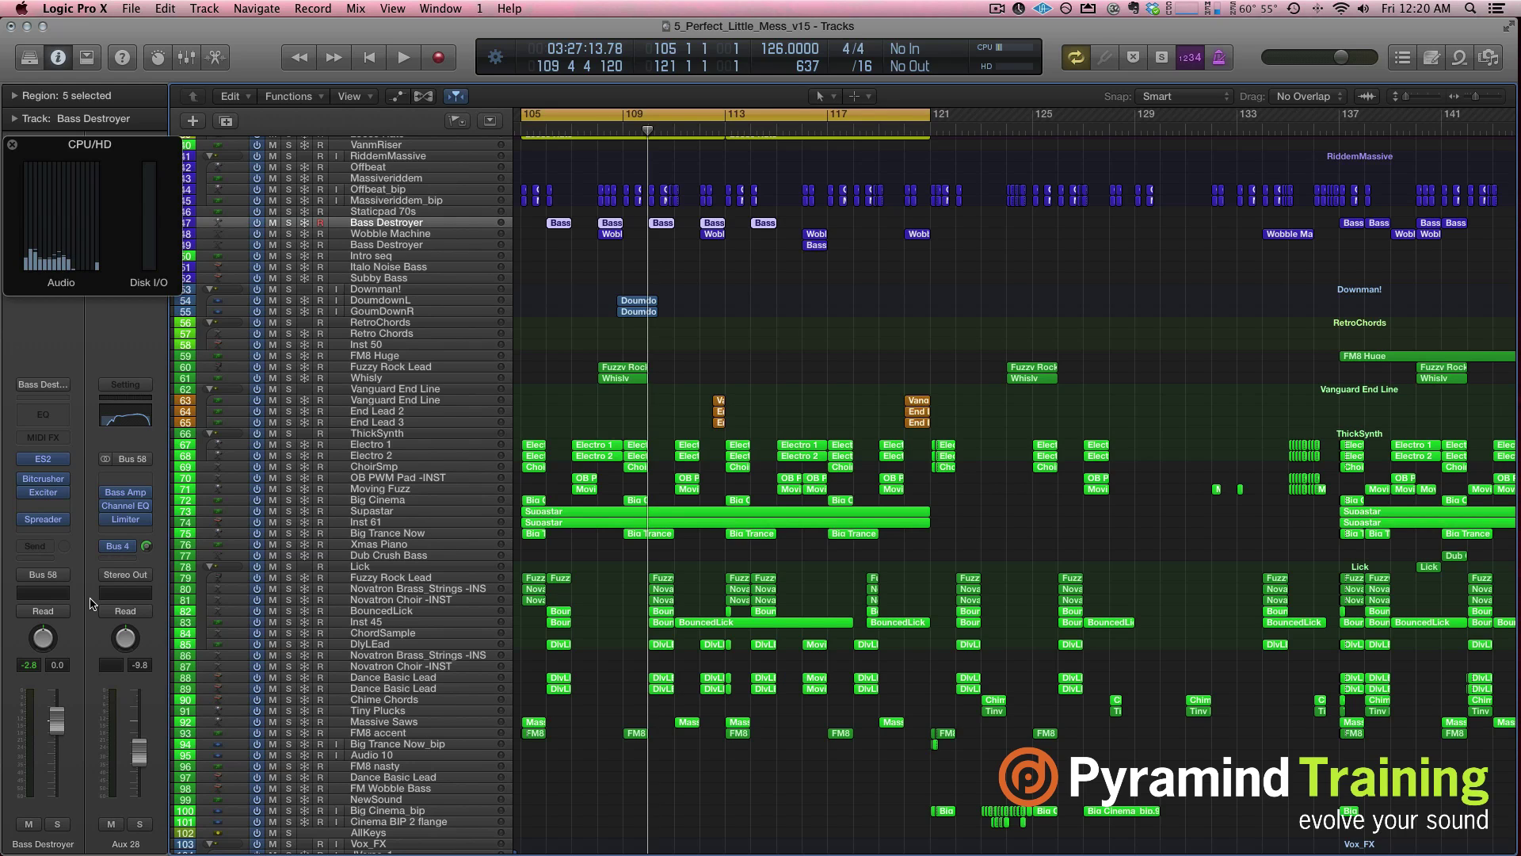
Step: Start a new project, closing the current one without saving its changes
{"action": "left_click", "coordinate": [130, 9]}
{"action": "left_click", "coordinate": [143, 32]}
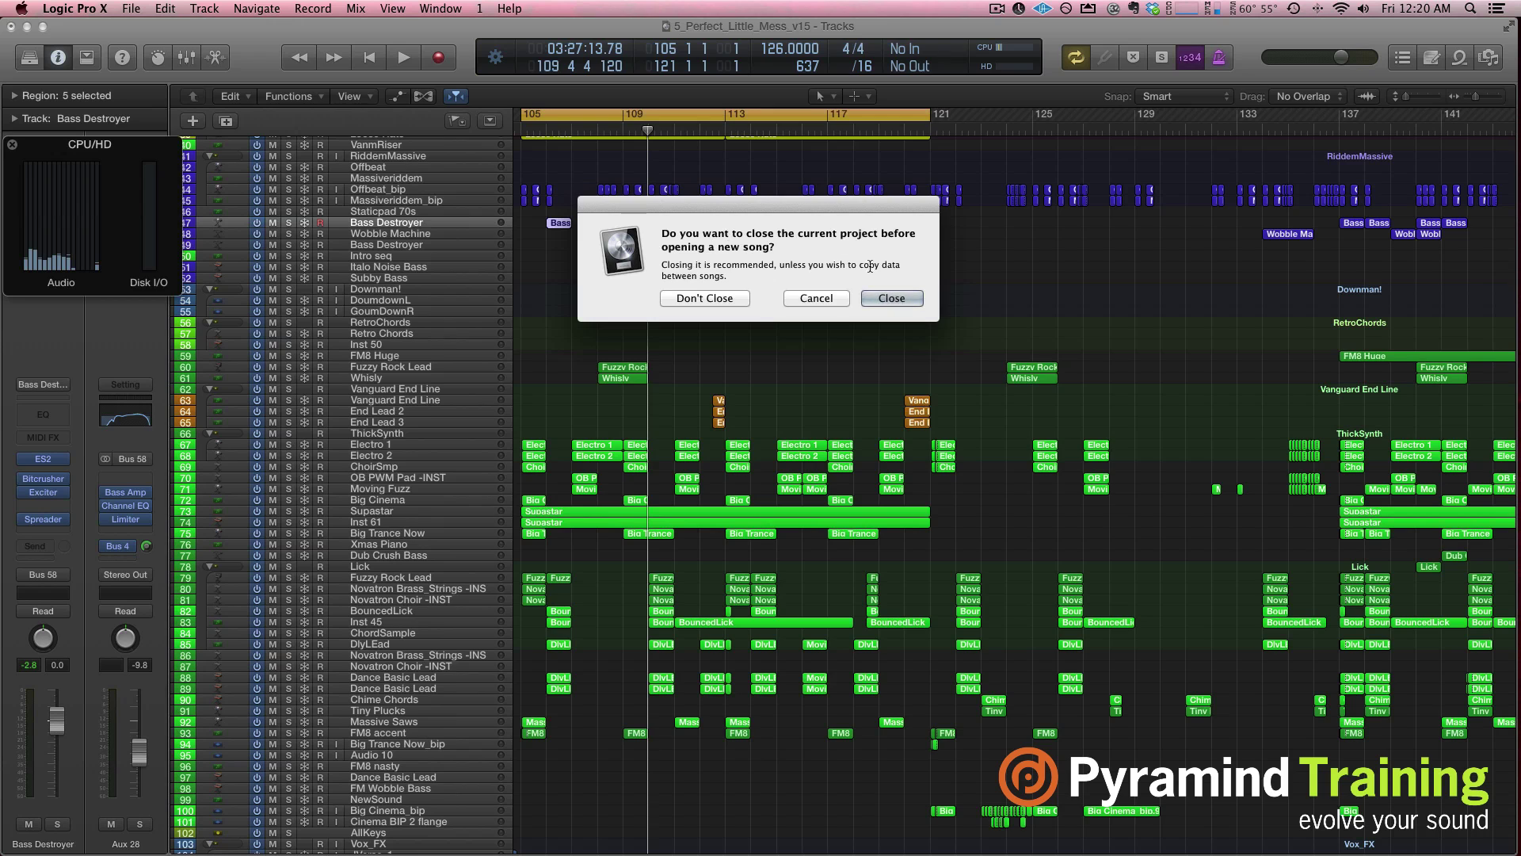
{"action": "left_click", "coordinate": [894, 298]}
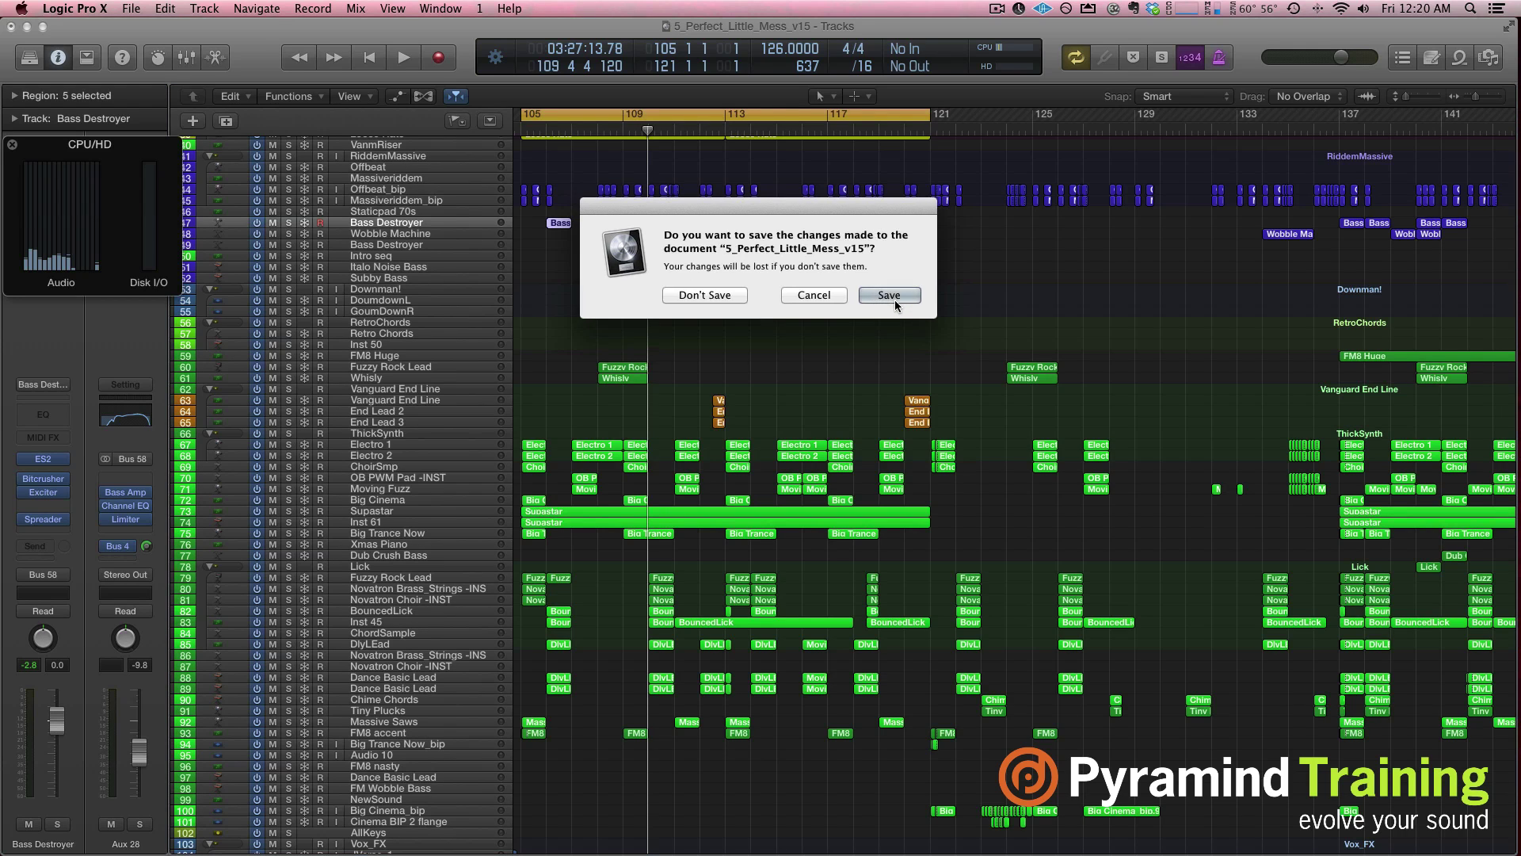
{"action": "left_click", "coordinate": [702, 295]}
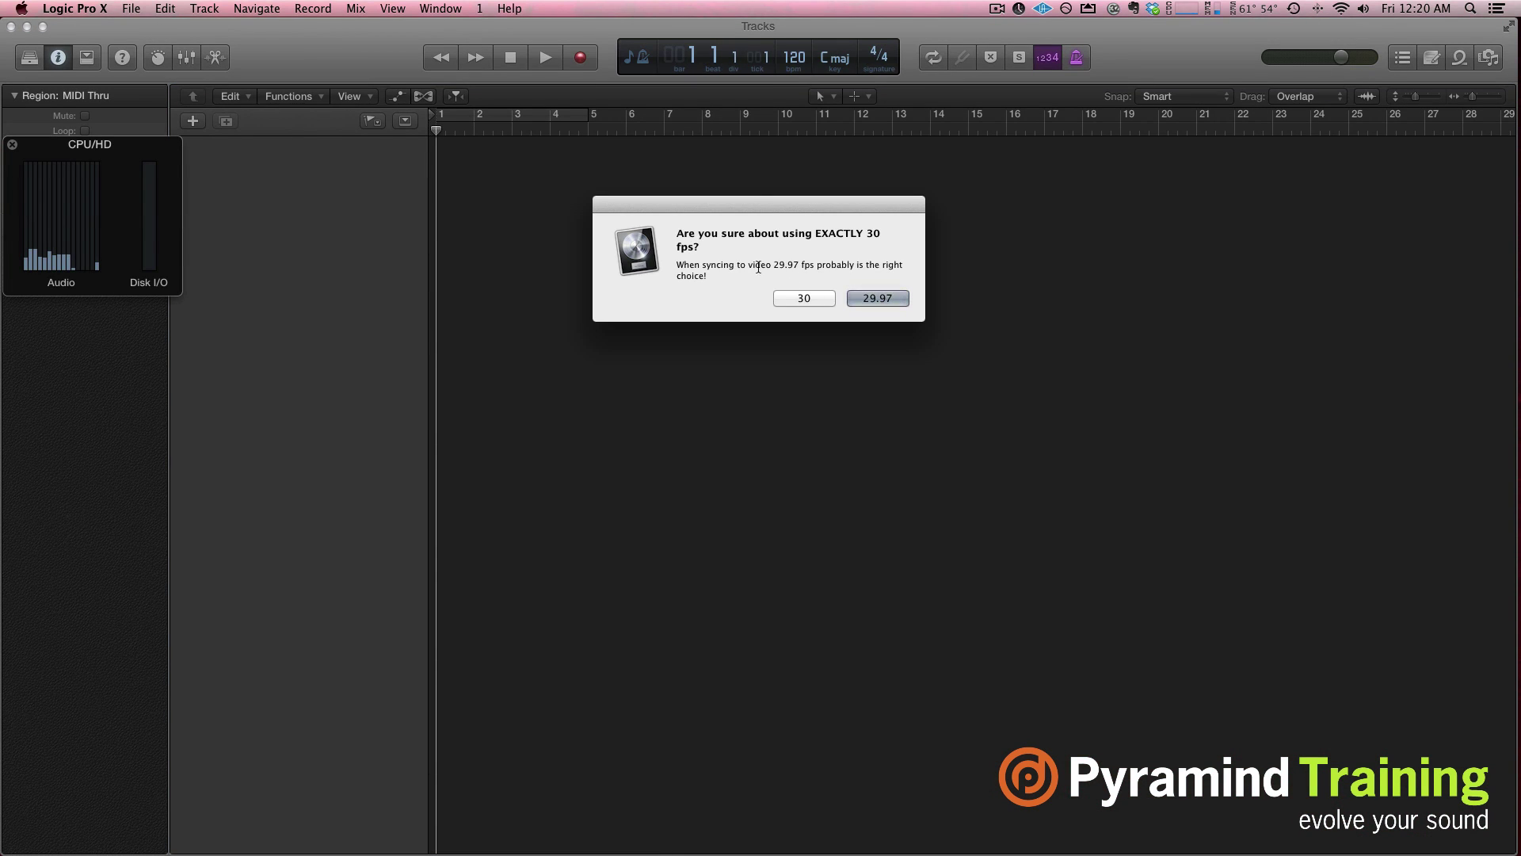
Step: Choose exactly 30 fps, create one software instrument track with the Library open, and collapse the track details in the inspector
{"action": "left_click", "coordinate": [811, 297]}
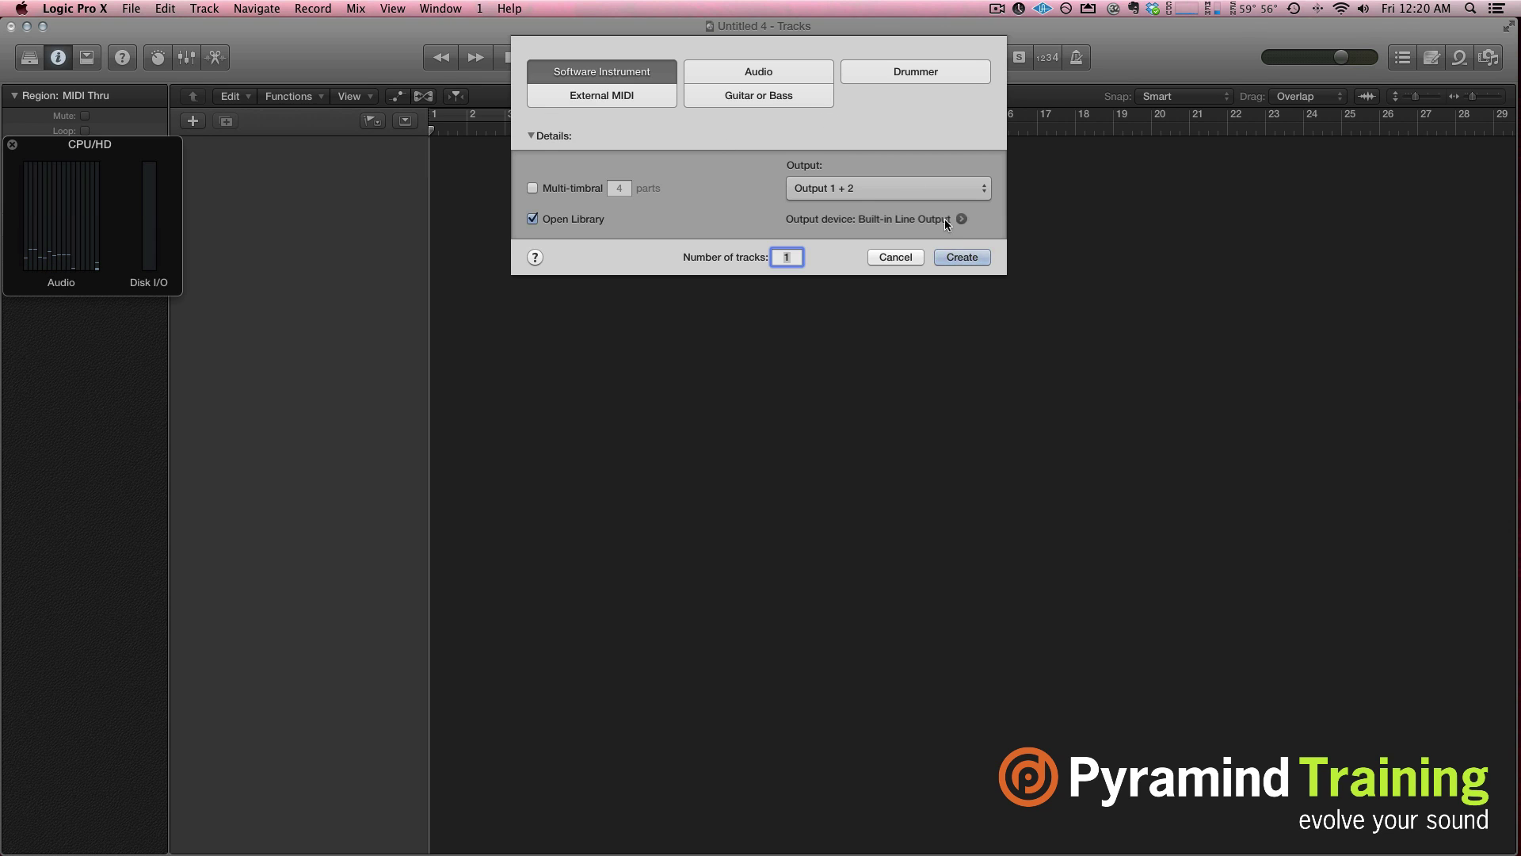
{"action": "left_click", "coordinate": [974, 256]}
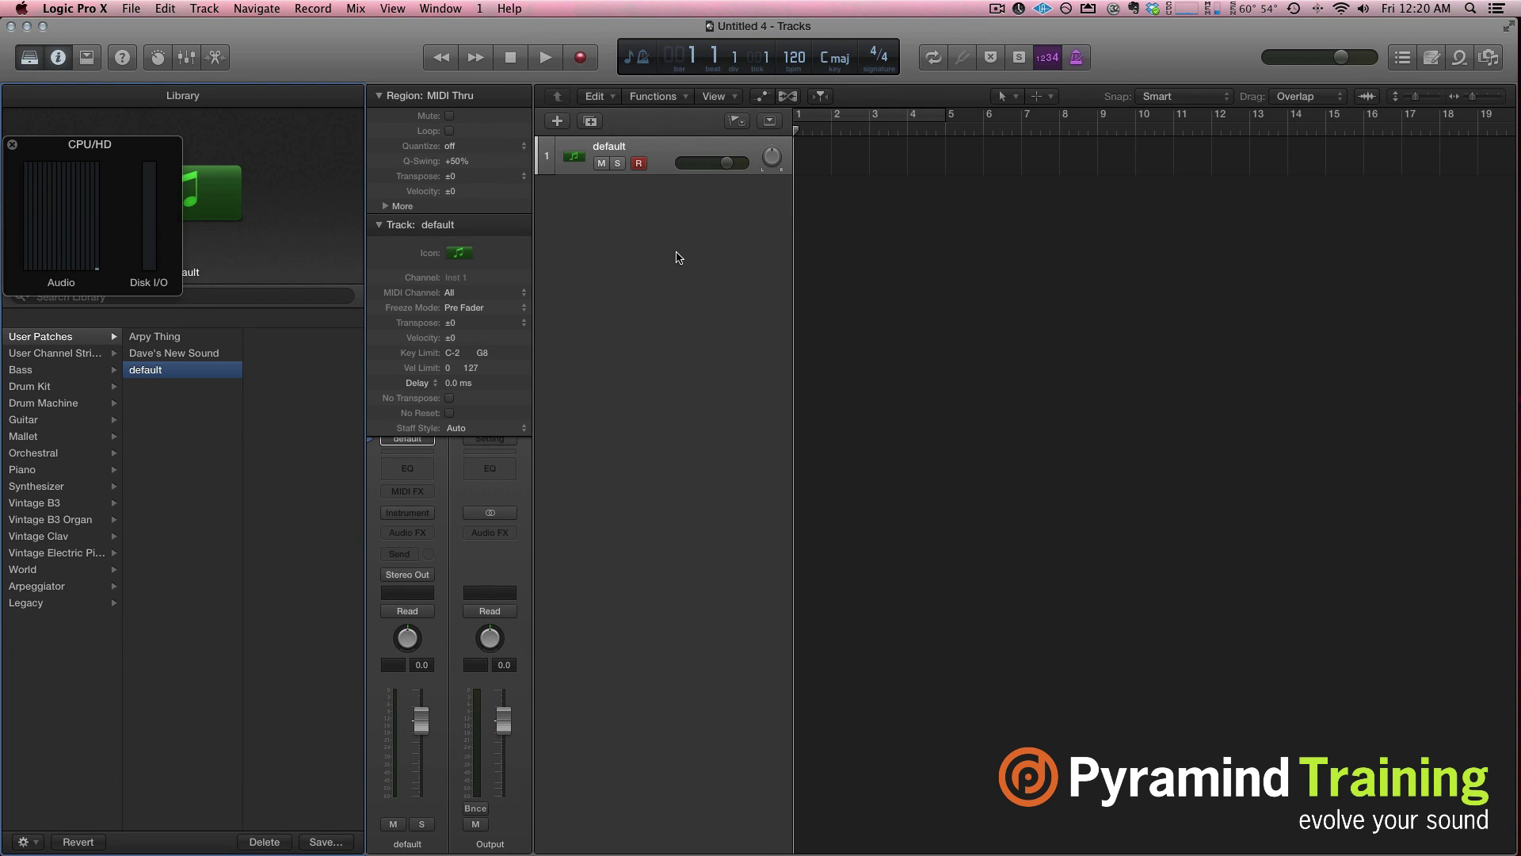
{"action": "left_click", "coordinate": [379, 226]}
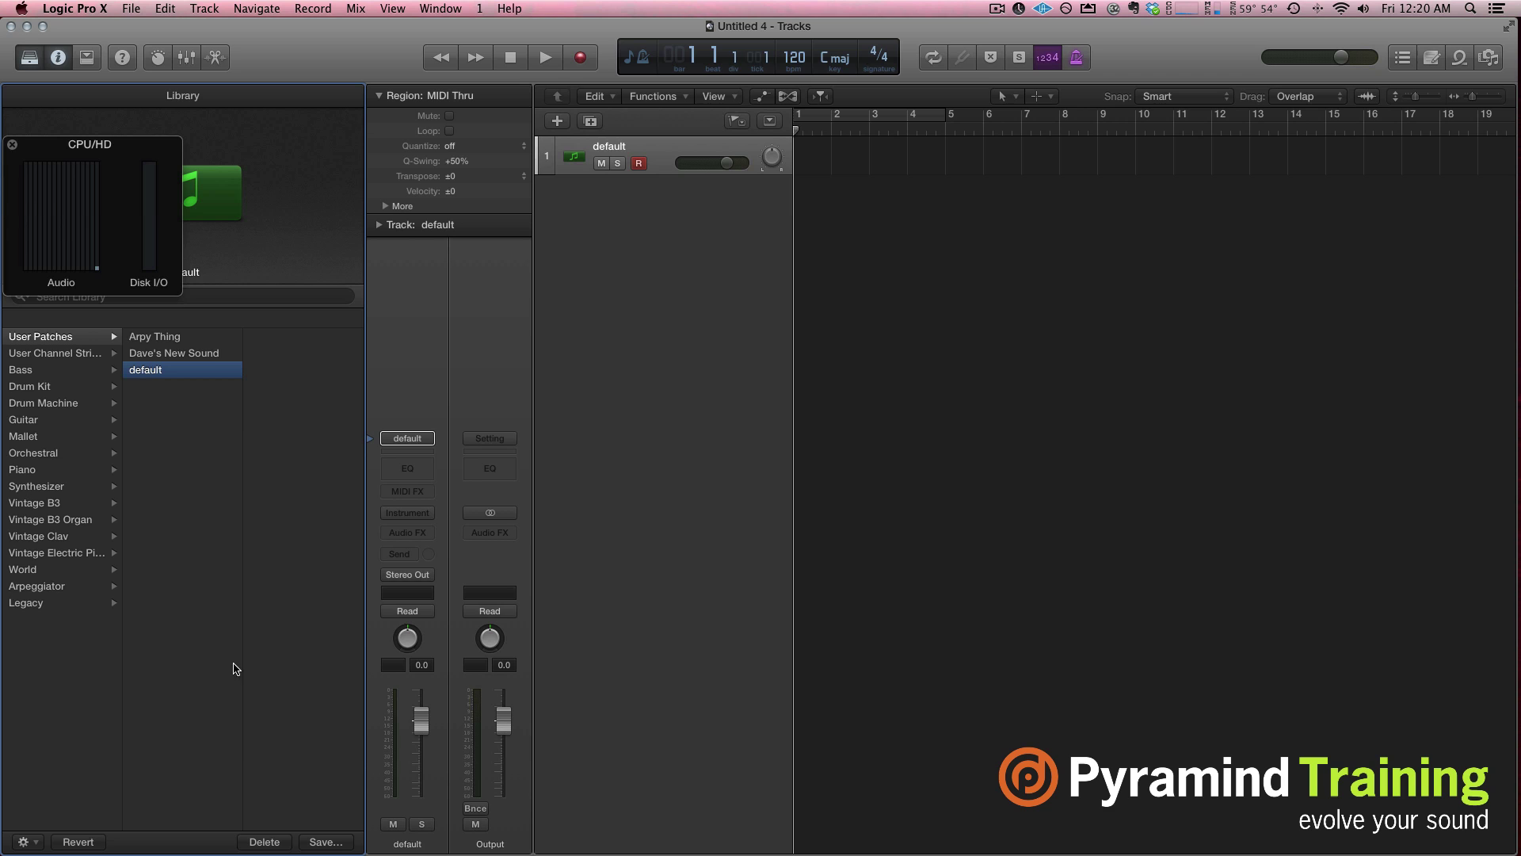
Step: Load the legacy Logic instrument setting EXS24 Sampler, skip the remaining sample path matches and decline the additional content download
{"action": "left_click", "coordinate": [54, 604]}
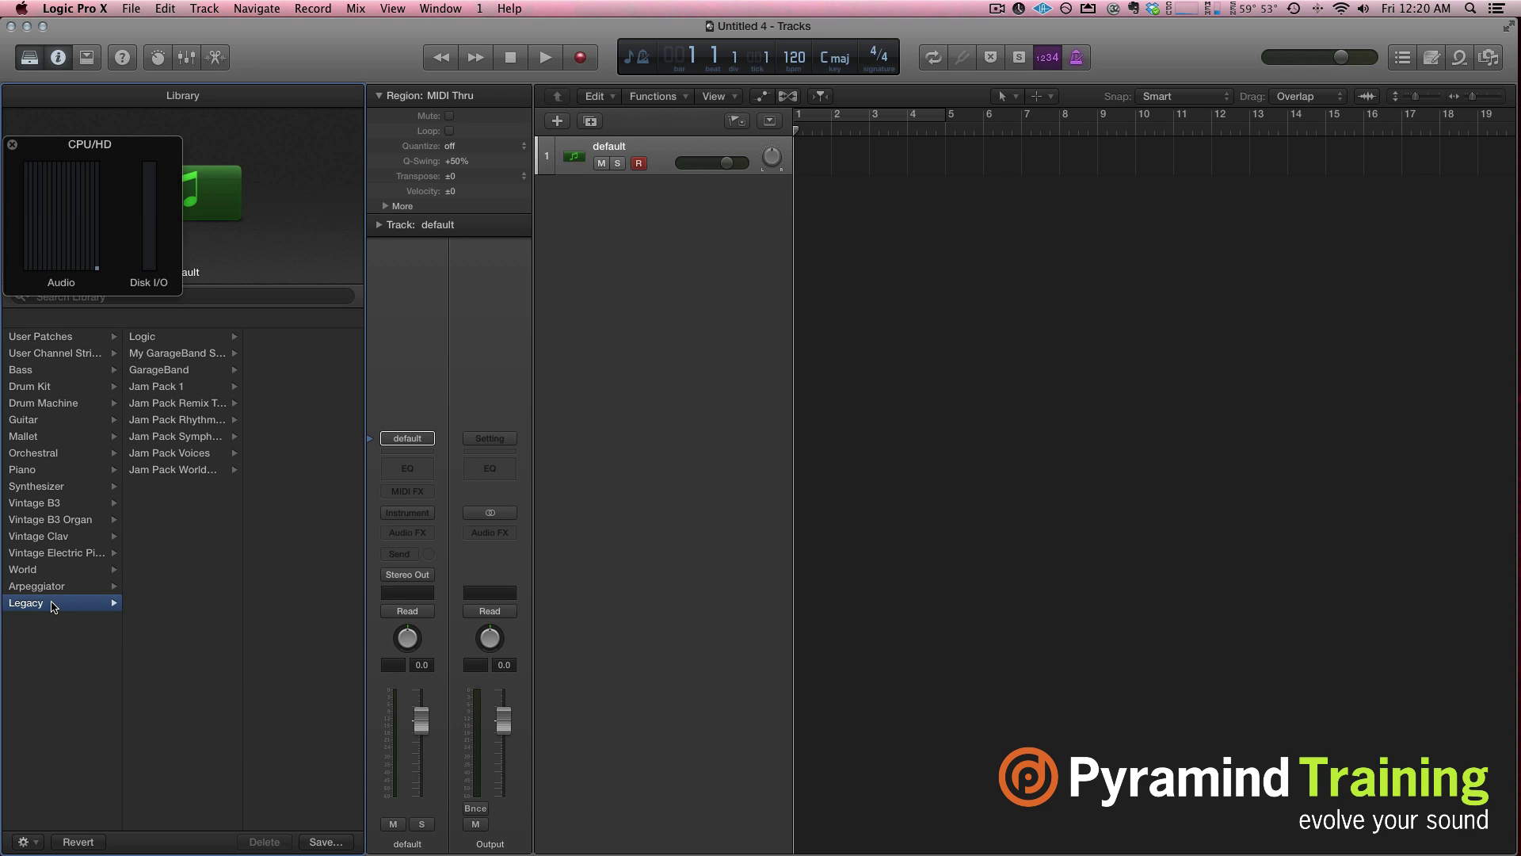
{"action": "left_click", "coordinate": [181, 333]}
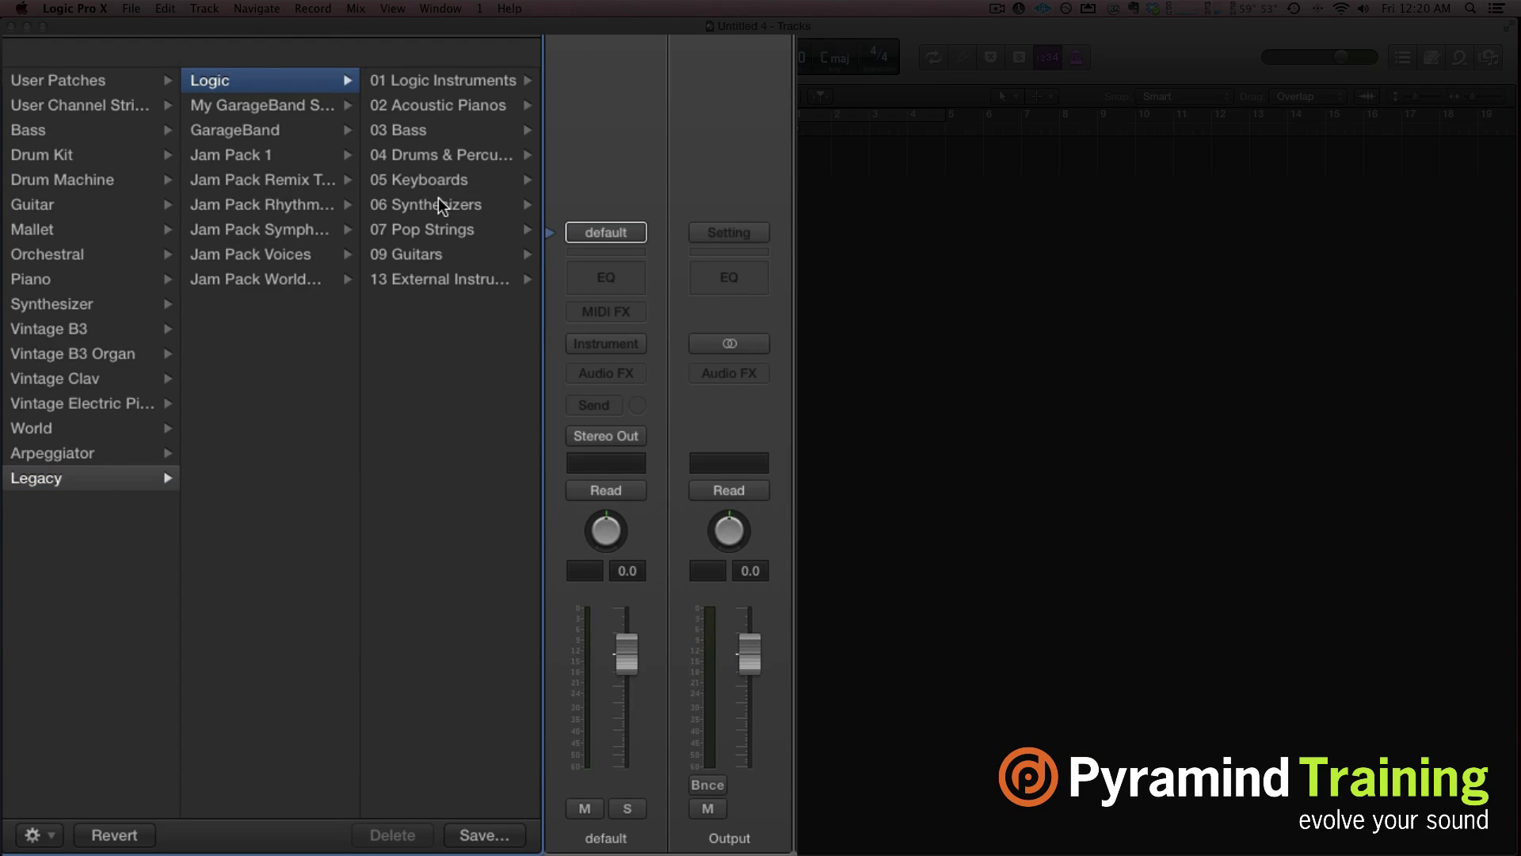
{"action": "left_click", "coordinate": [404, 79]}
{"action": "left_click", "coordinate": [426, 353]}
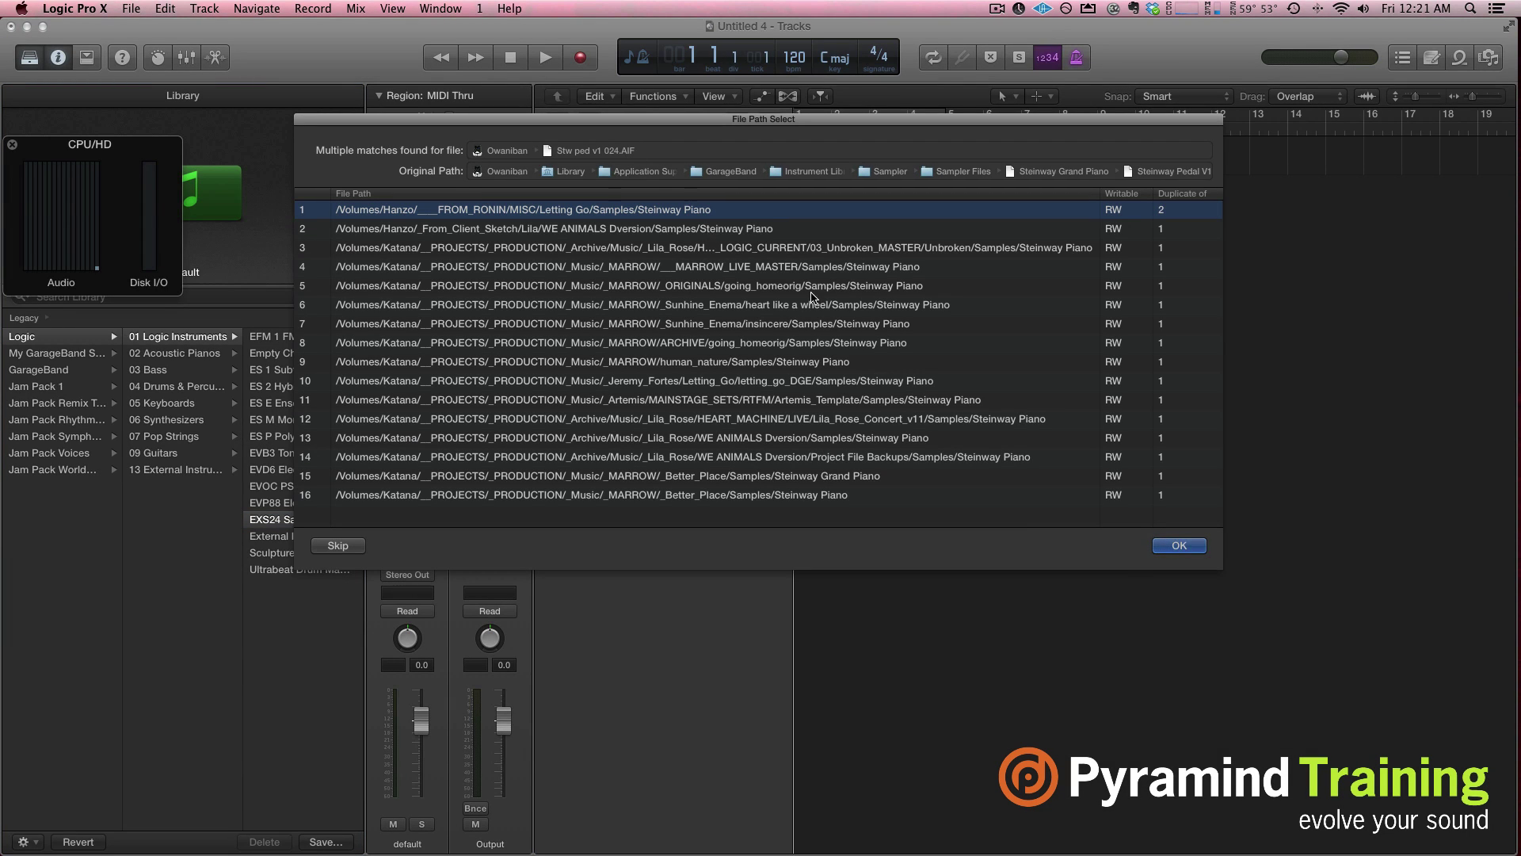
{"action": "left_click", "coordinate": [1189, 544]}
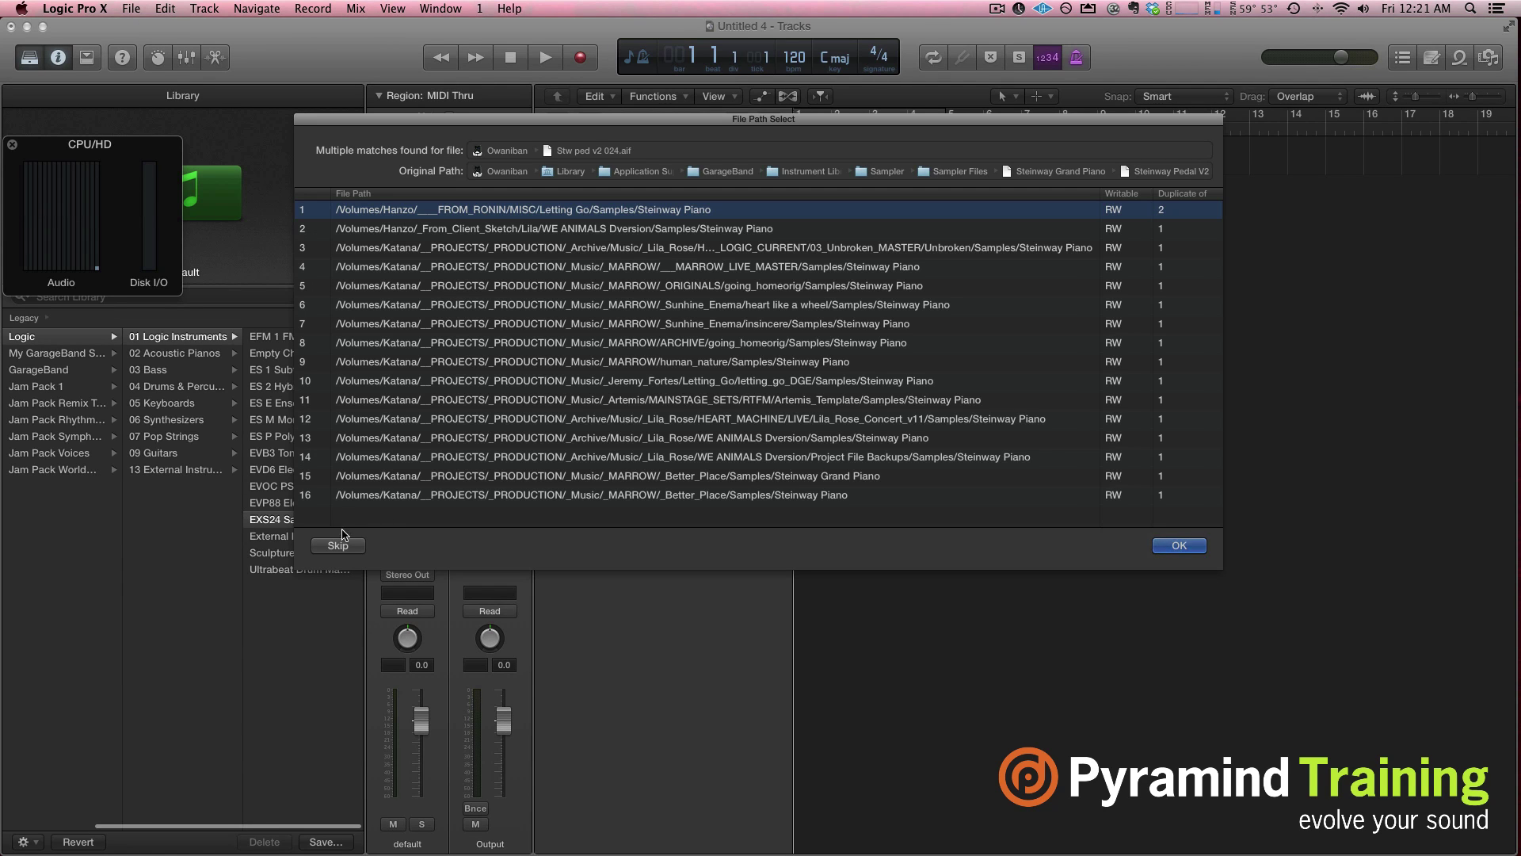
{"action": "left_click", "coordinate": [342, 545]}
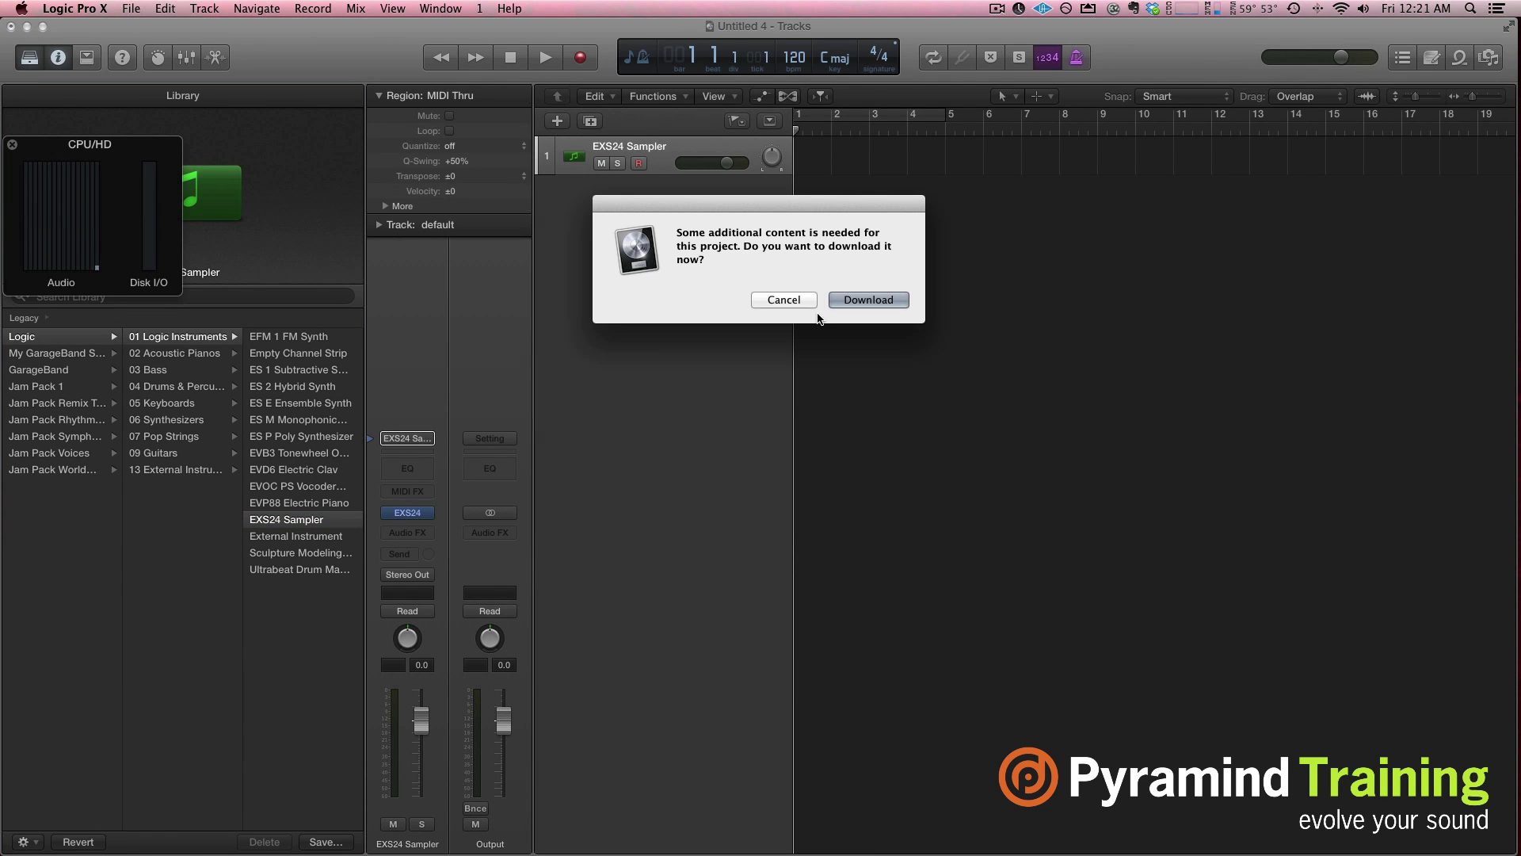
{"action": "left_click", "coordinate": [784, 300]}
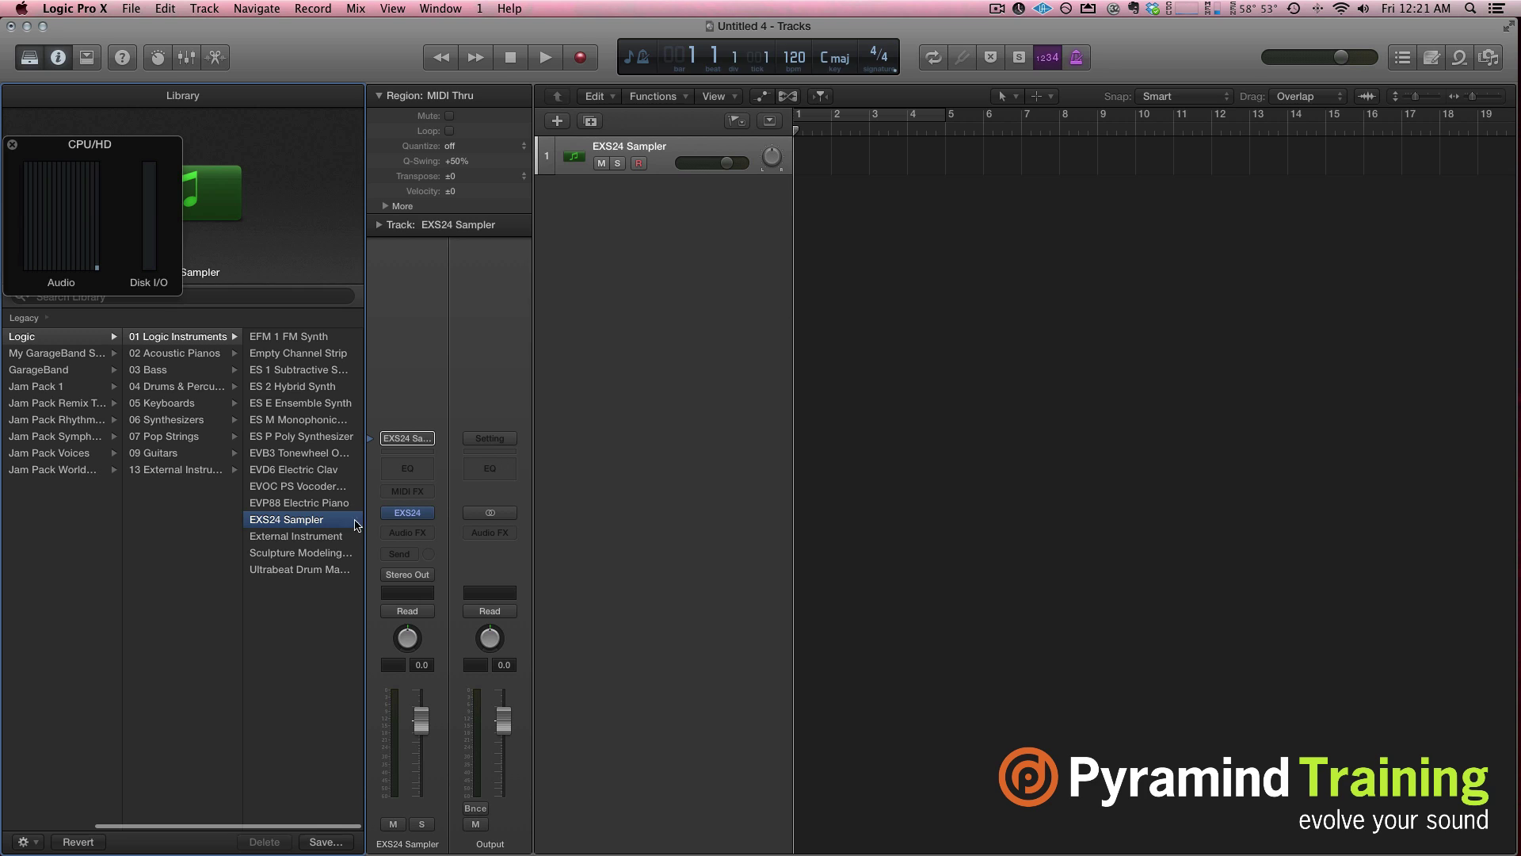
Step: Remove the EXS24 plug-in from the instrument channel, and open the patch saving dialog without saving
{"action": "mouse_move", "coordinate": [402, 522]}
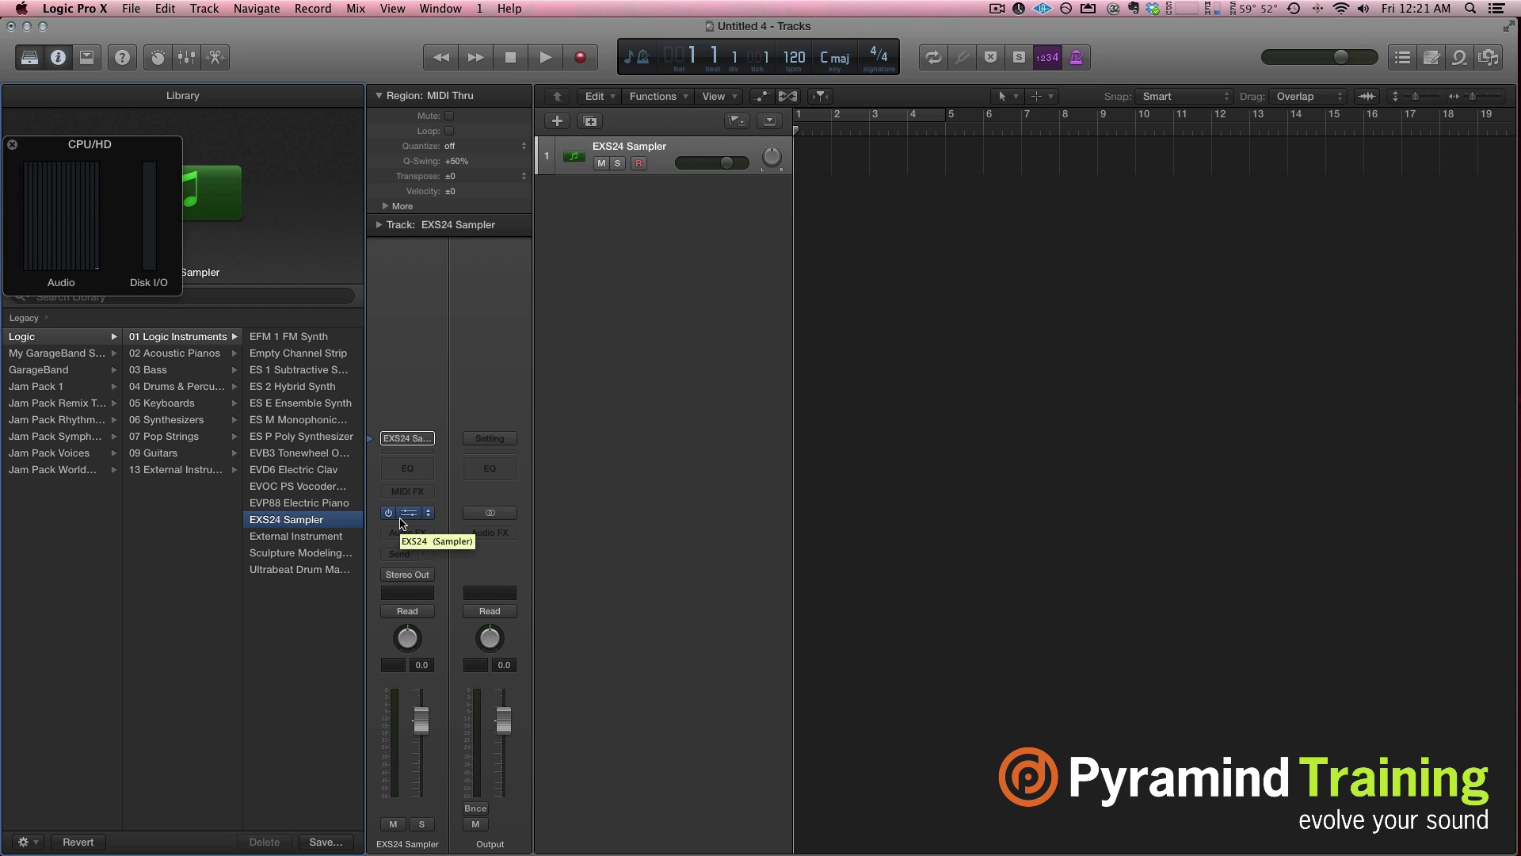
{"action": "left_click", "coordinate": [428, 513]}
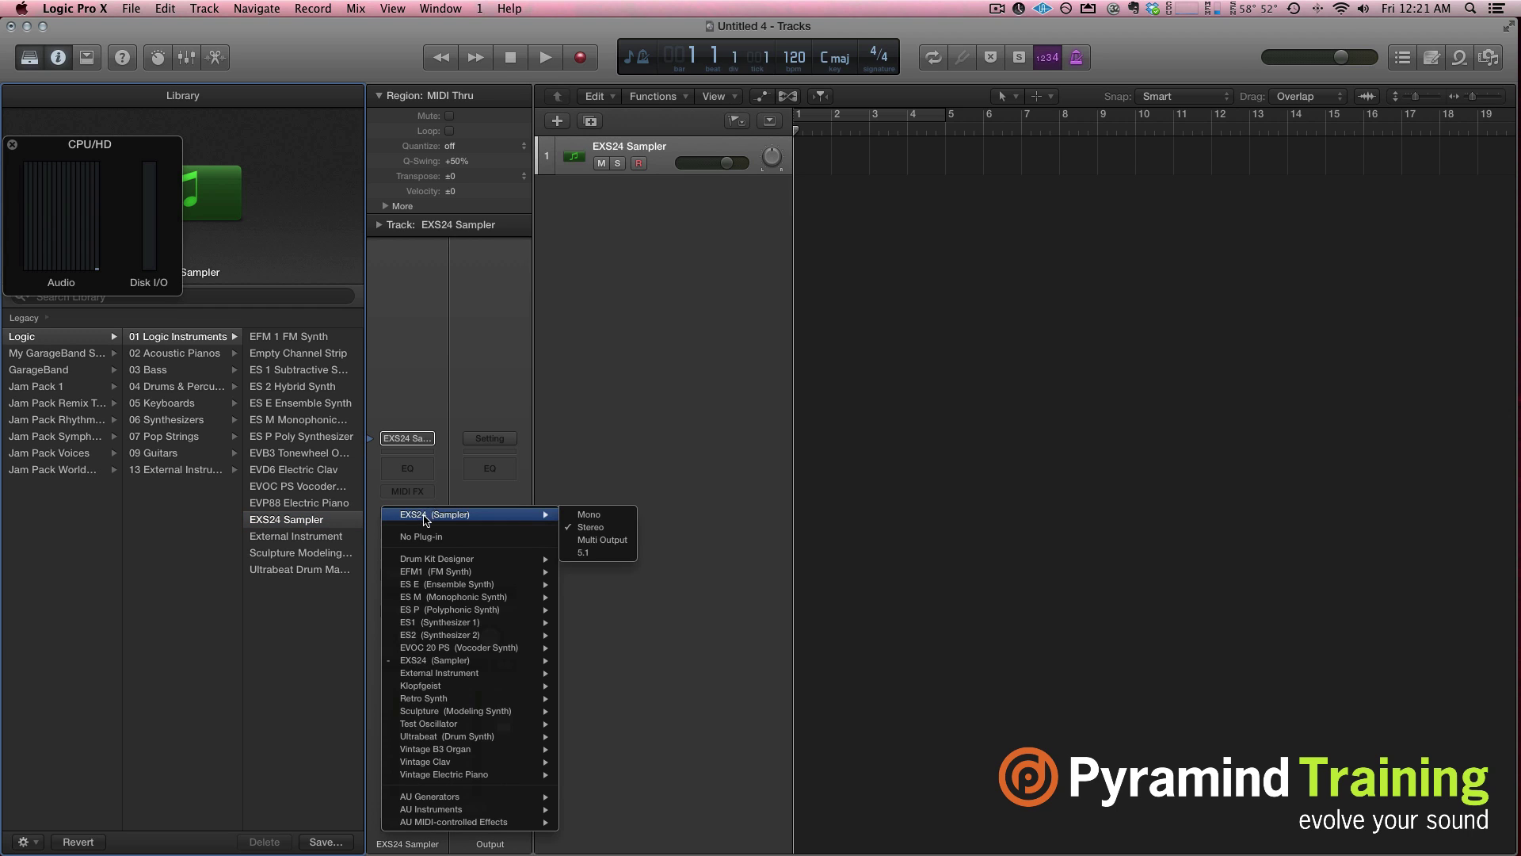
{"action": "left_click", "coordinate": [420, 537]}
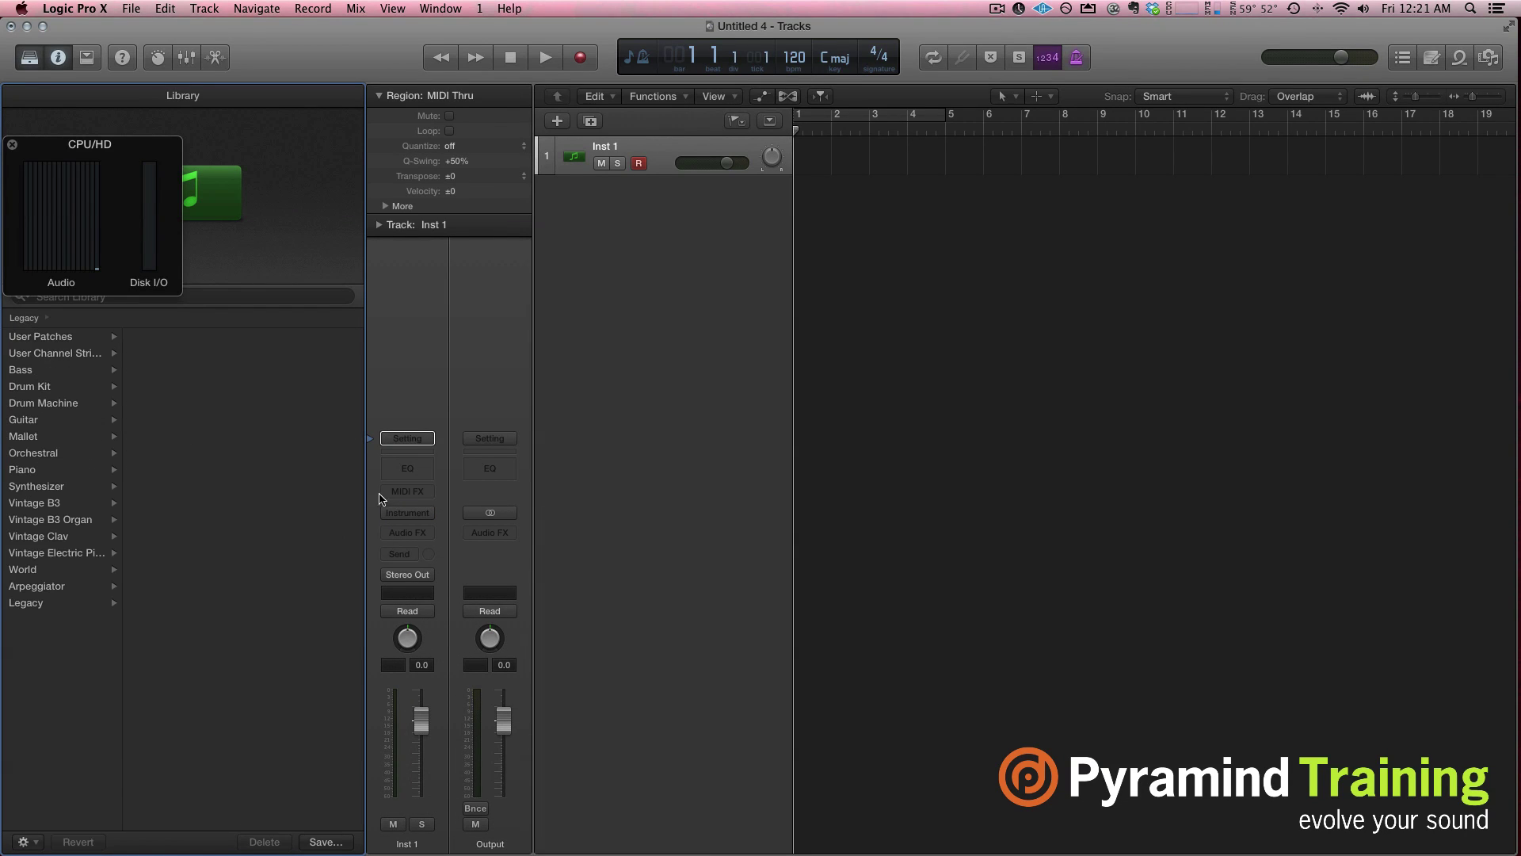
{"action": "left_click", "coordinate": [327, 841]}
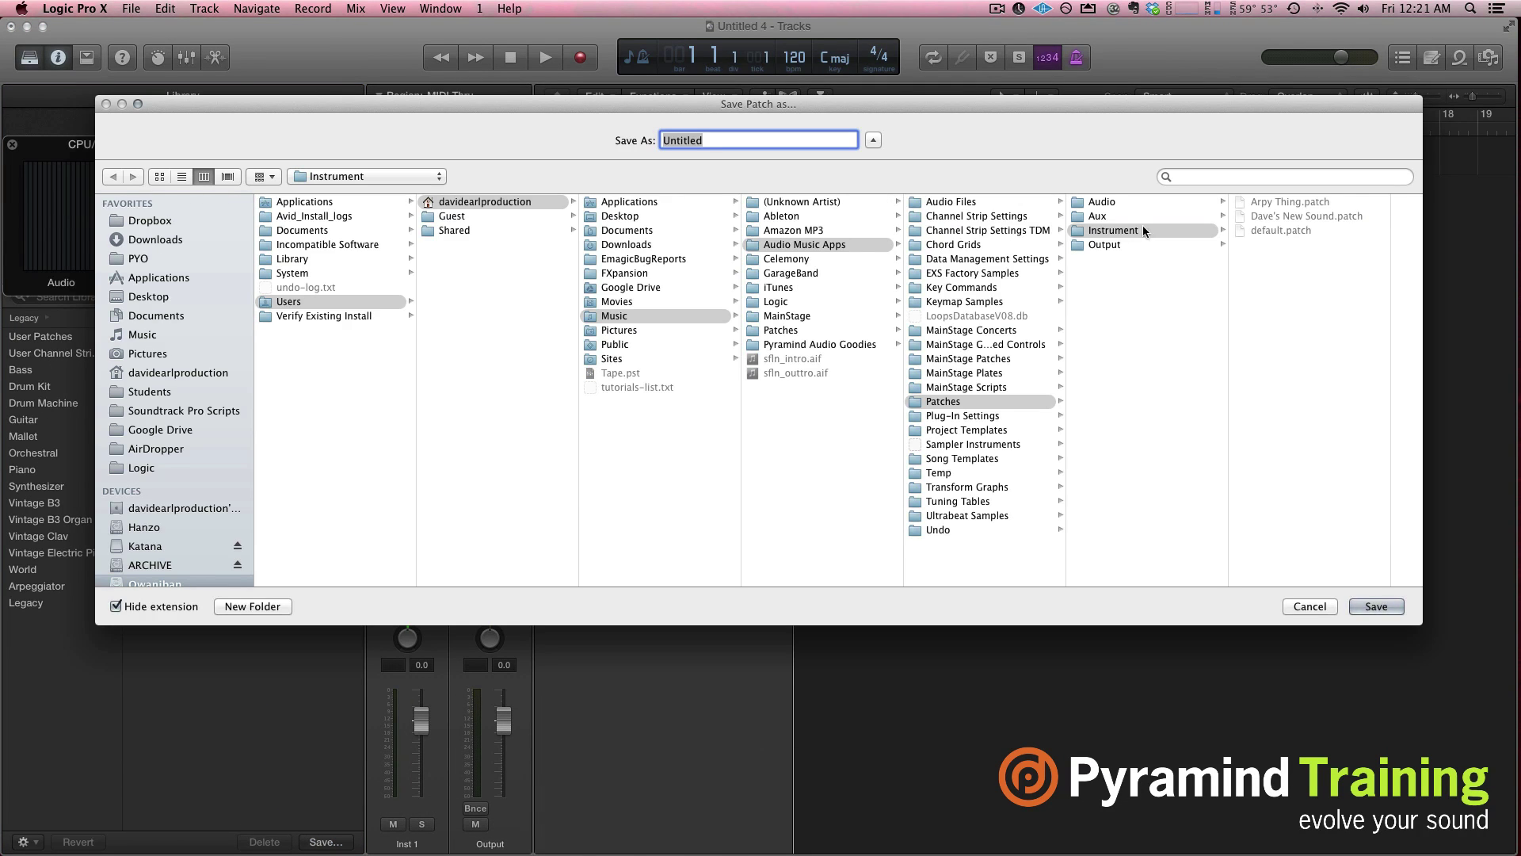
{"action": "left_click", "coordinate": [1309, 606]}
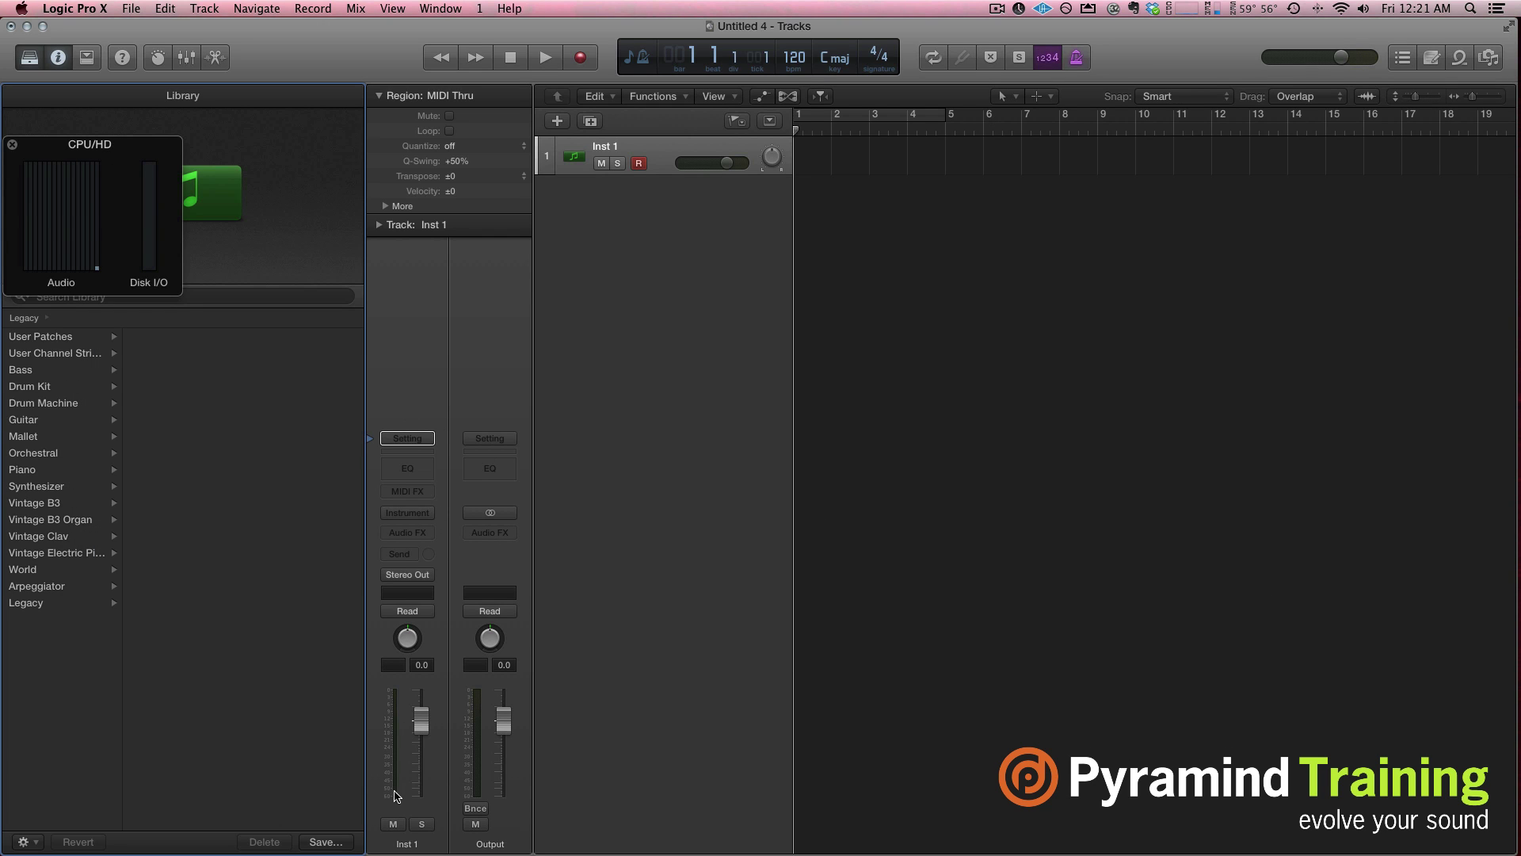
Step: Load the user patch "default" and examine the Library option for defining it as the default
{"action": "left_click", "coordinate": [59, 336]}
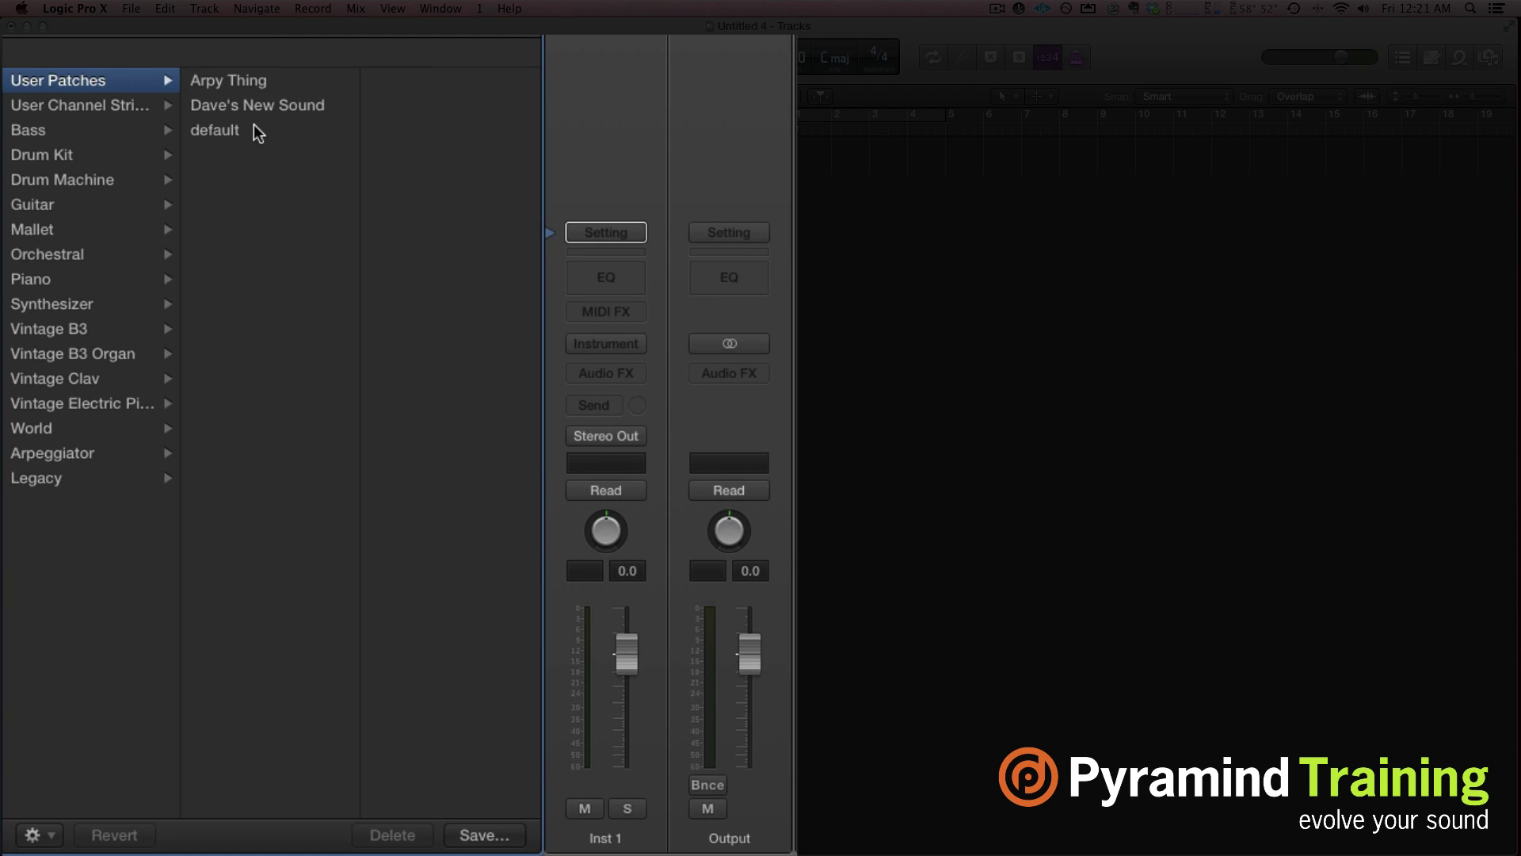
{"action": "left_click", "coordinate": [254, 129]}
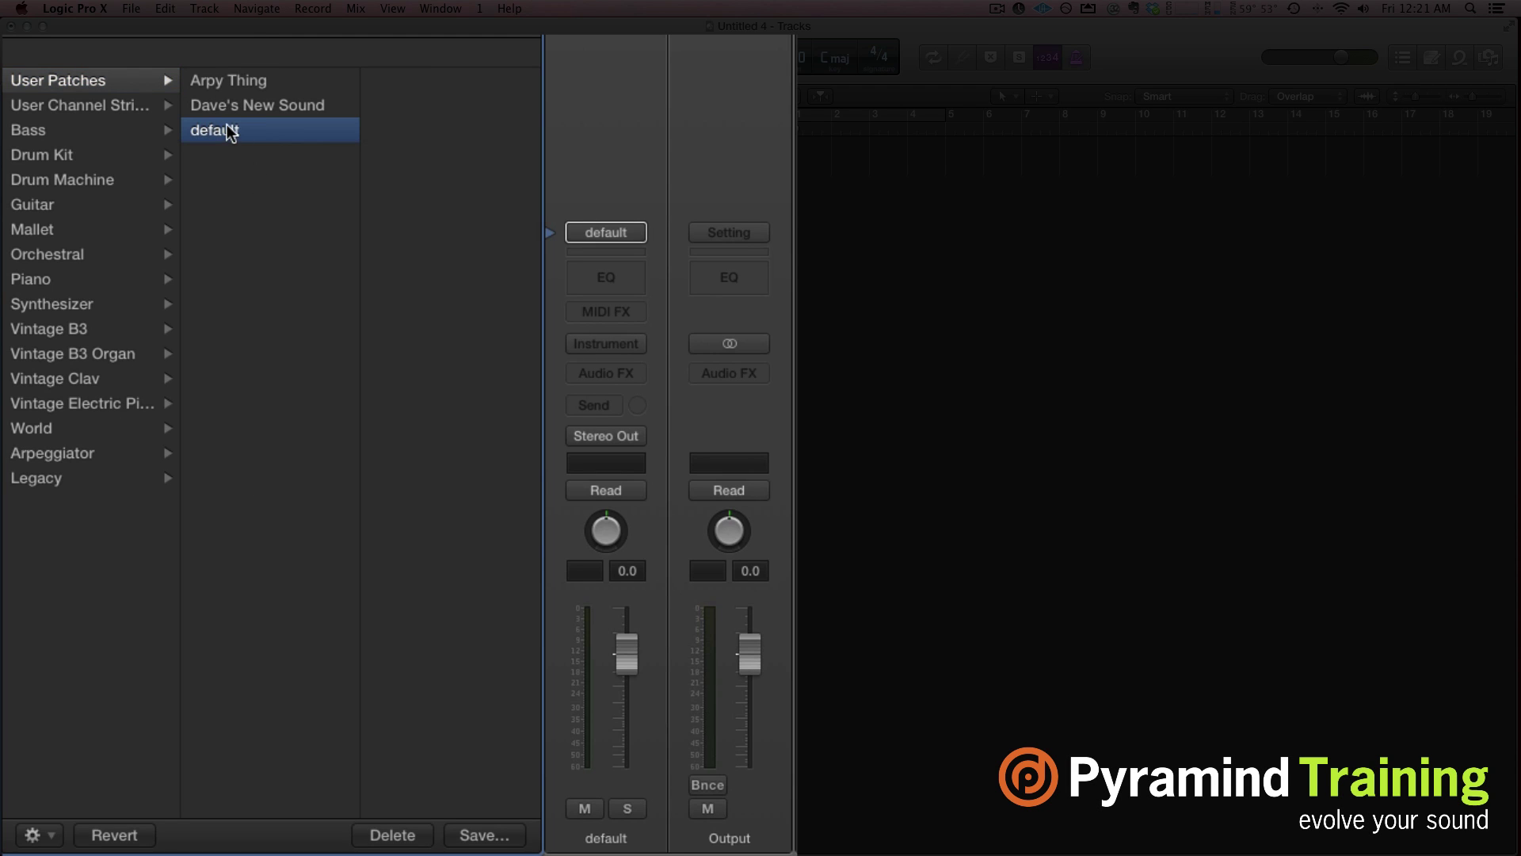
{"action": "left_click", "coordinate": [45, 833]}
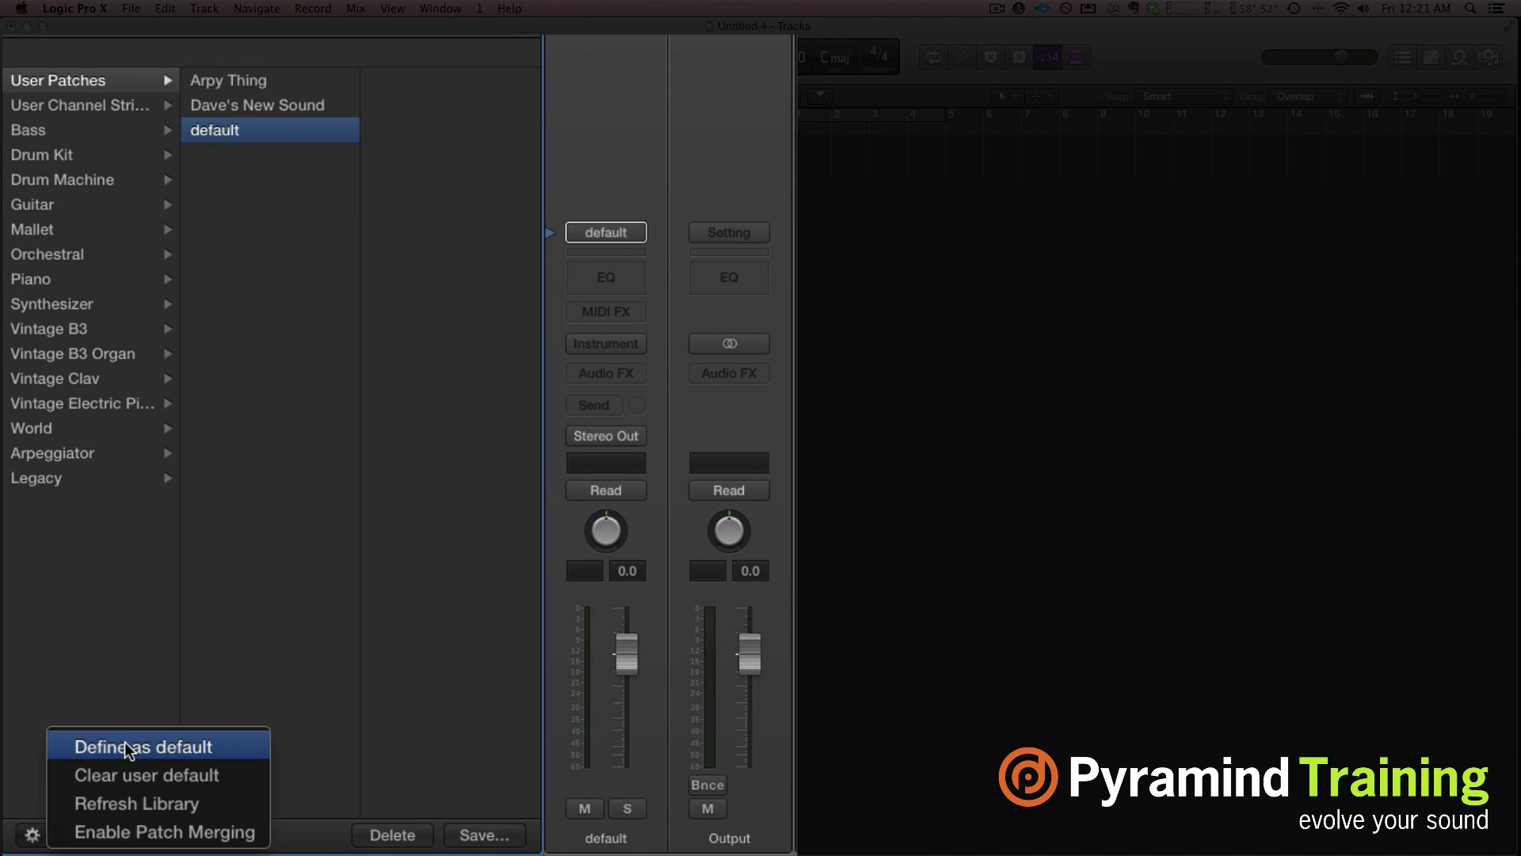
{"action": "key", "text": "Escape"}
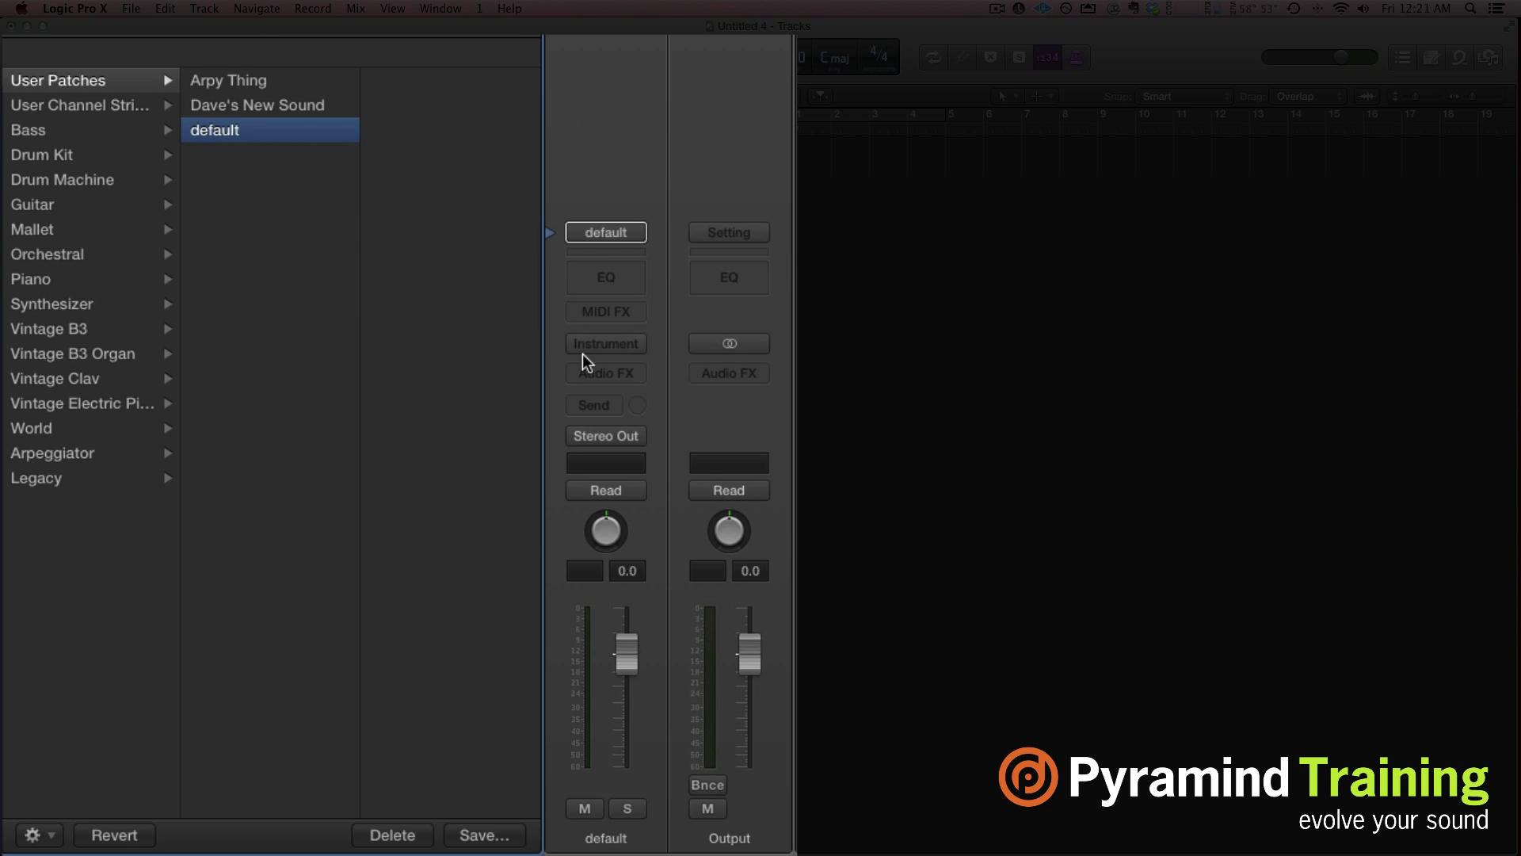
Step: Load the Steinway Grand Piano patch on the track and view the aux channels fed by its Bus 1 and Bus 2 sends
{"action": "left_click", "coordinate": [51, 275]}
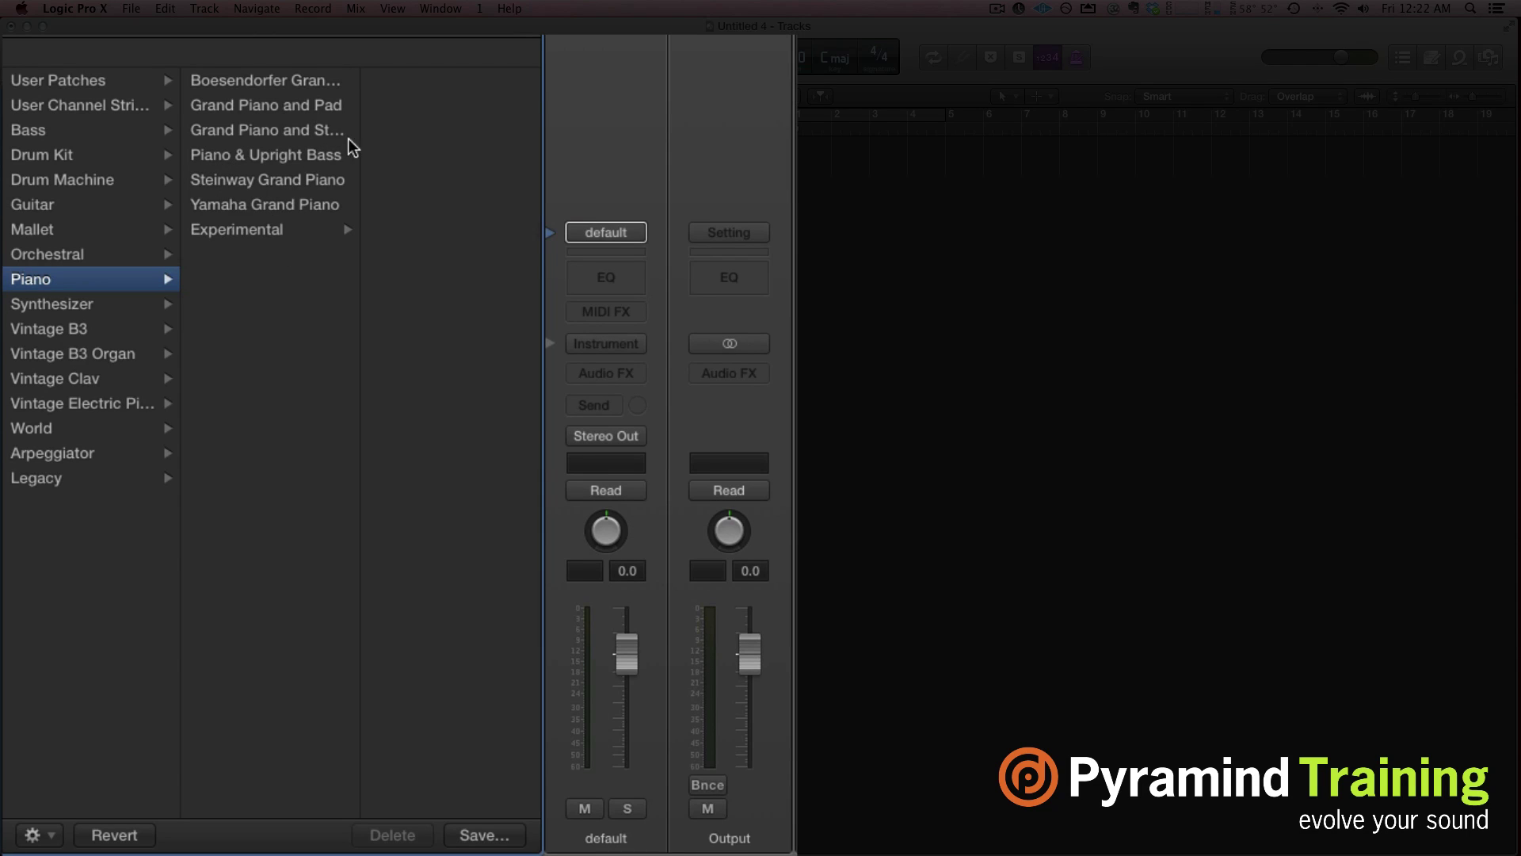
{"action": "left_click", "coordinate": [295, 181]}
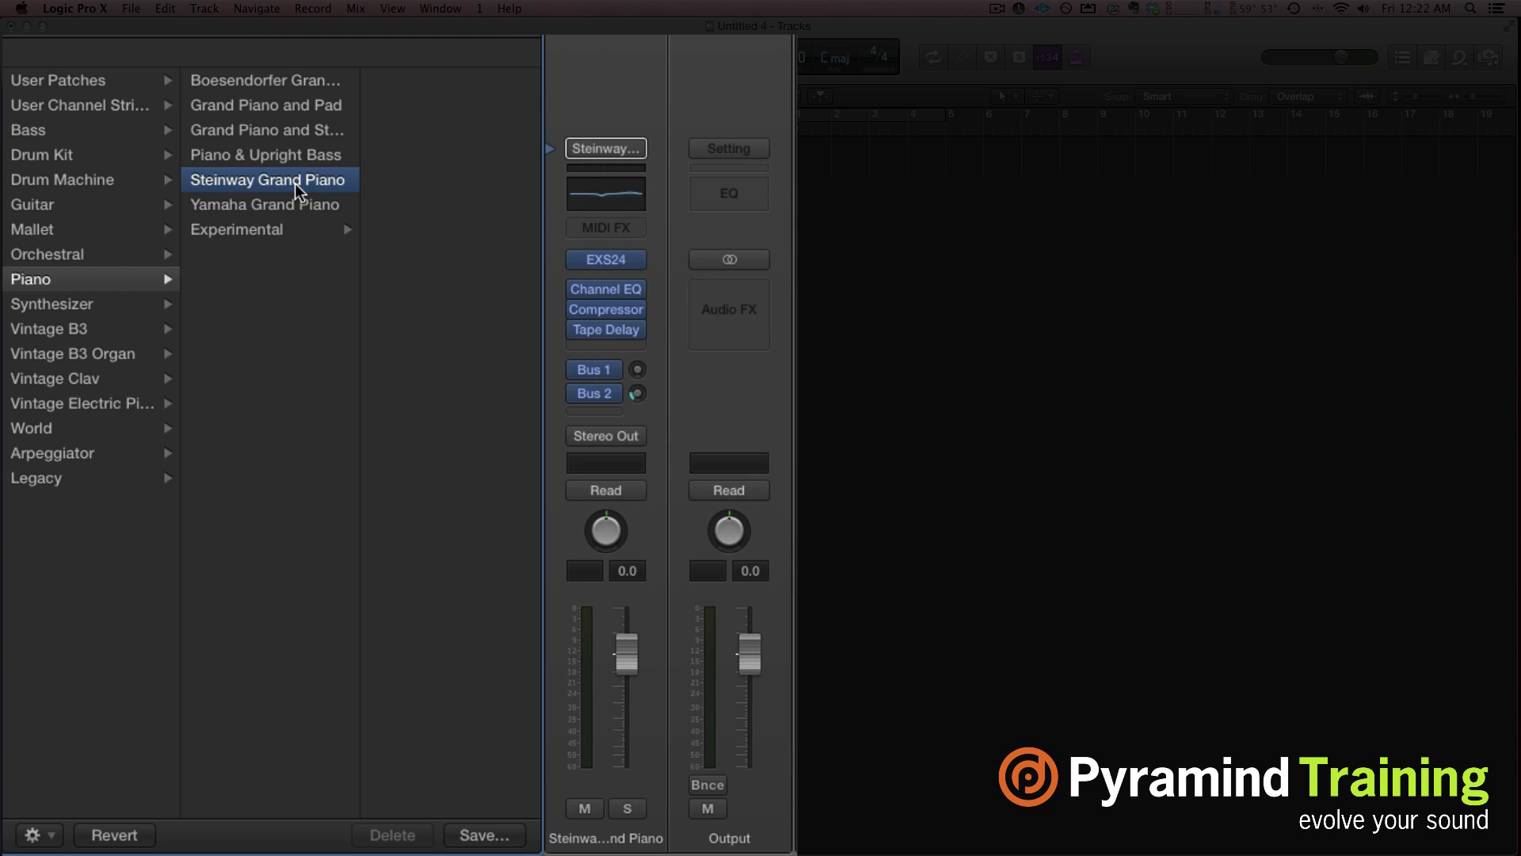
{"action": "mouse_move", "coordinate": [591, 361]}
{"action": "left_click", "coordinate": [592, 367]}
{"action": "left_click", "coordinate": [597, 393]}
{"action": "left_click", "coordinate": [602, 370]}
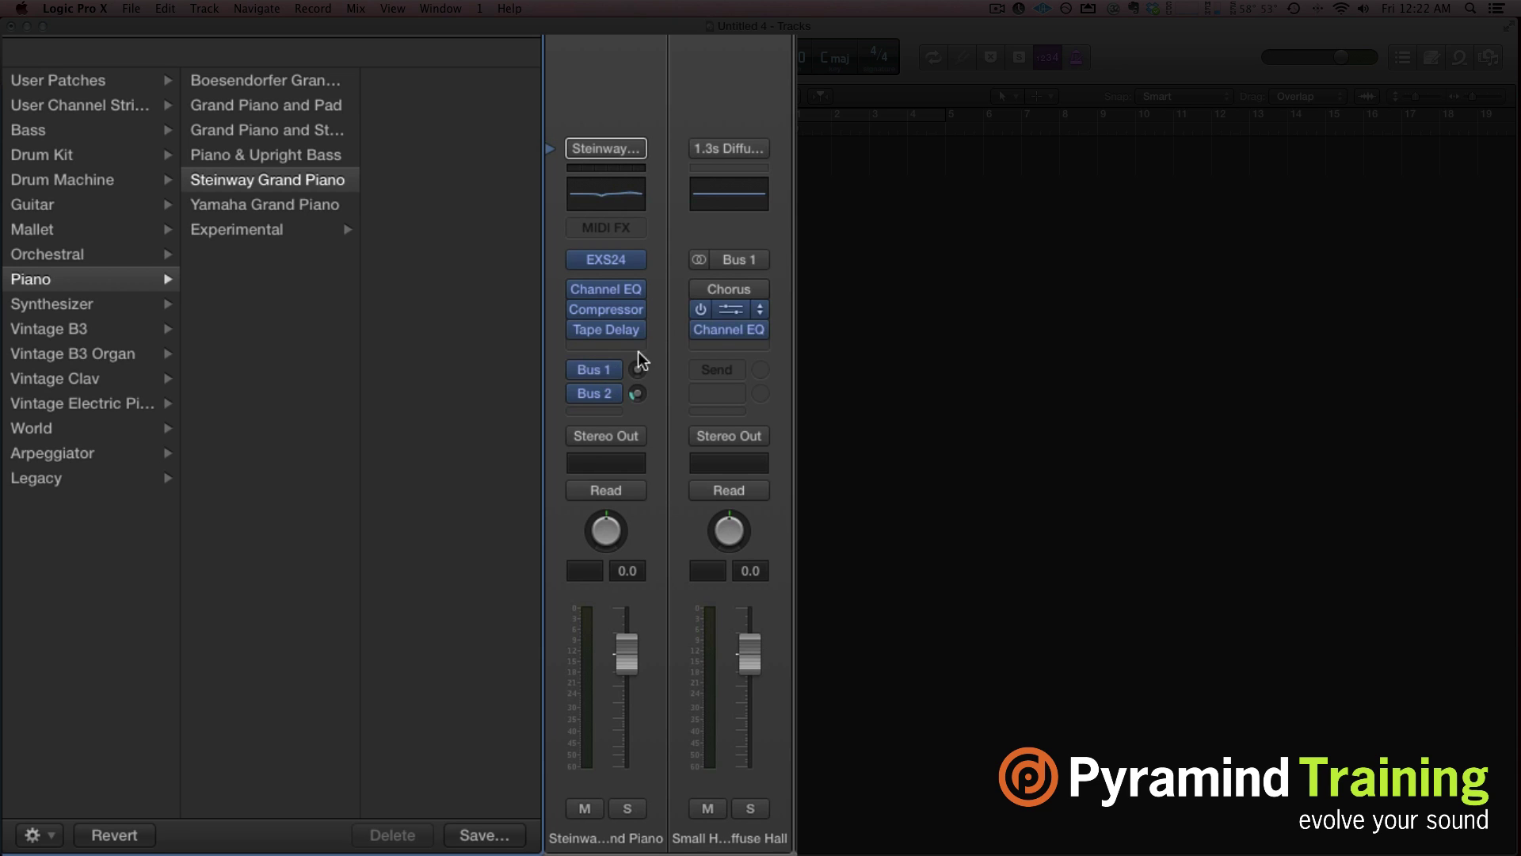
{"action": "left_click", "coordinate": [608, 394]}
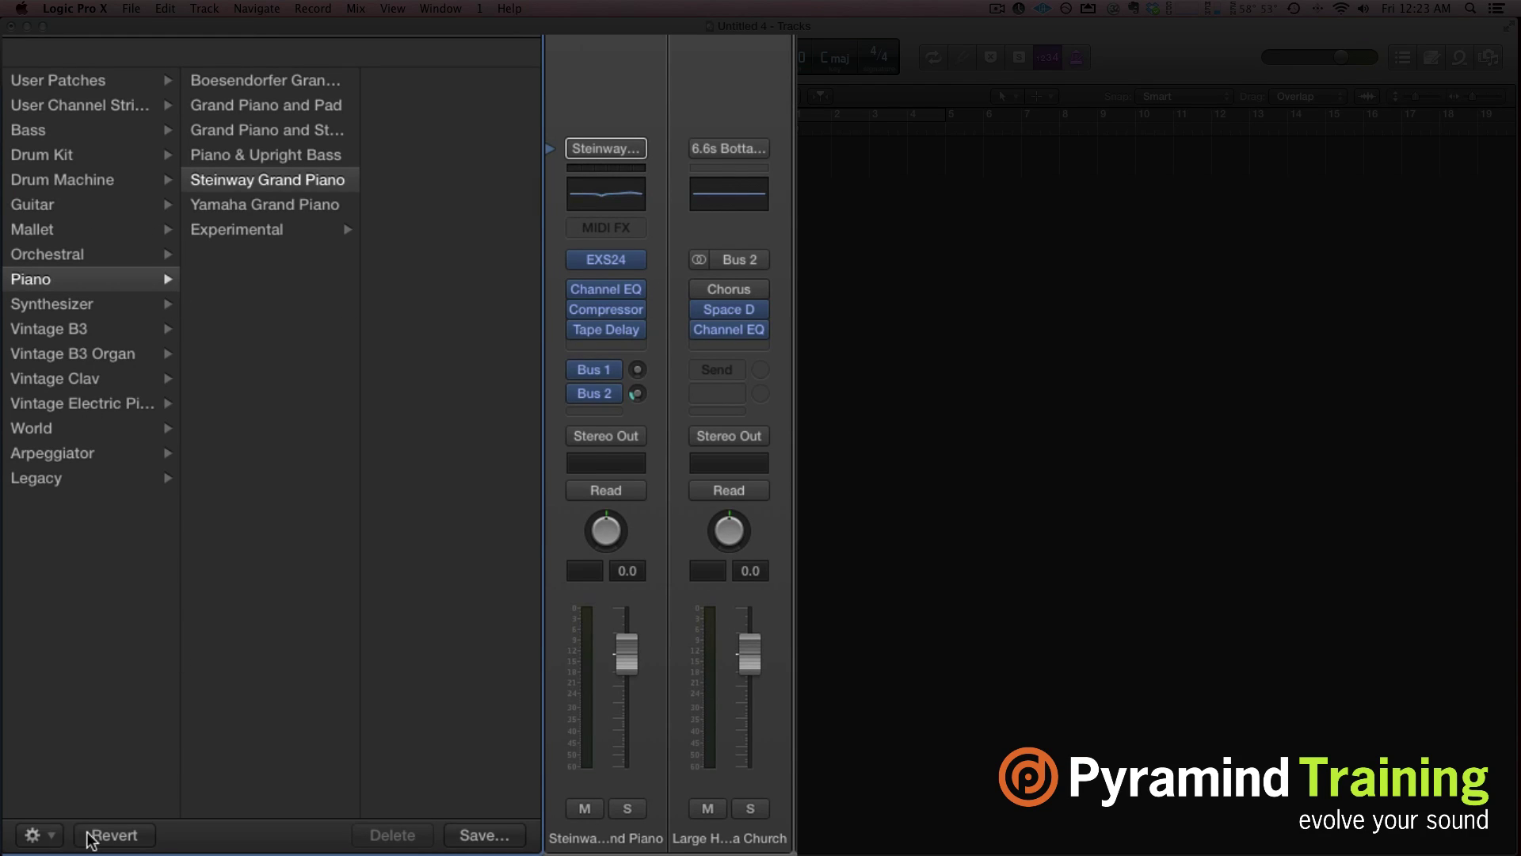
Step: Enable Patch Merging in the Library, exclude Sends from merging, and close the merge options
{"action": "left_click", "coordinate": [38, 836]}
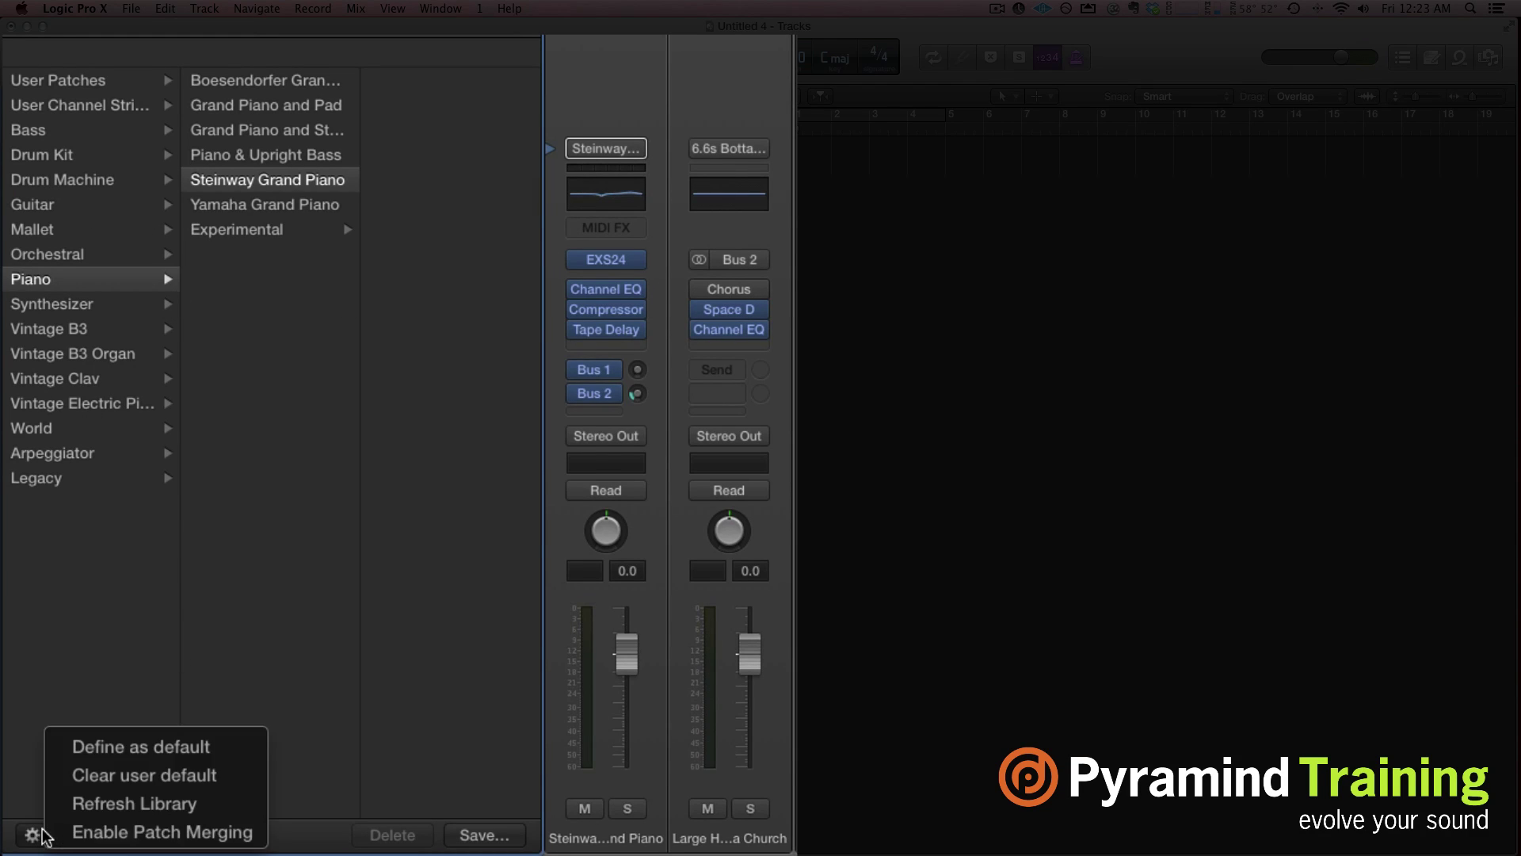
{"action": "left_click", "coordinate": [131, 834]}
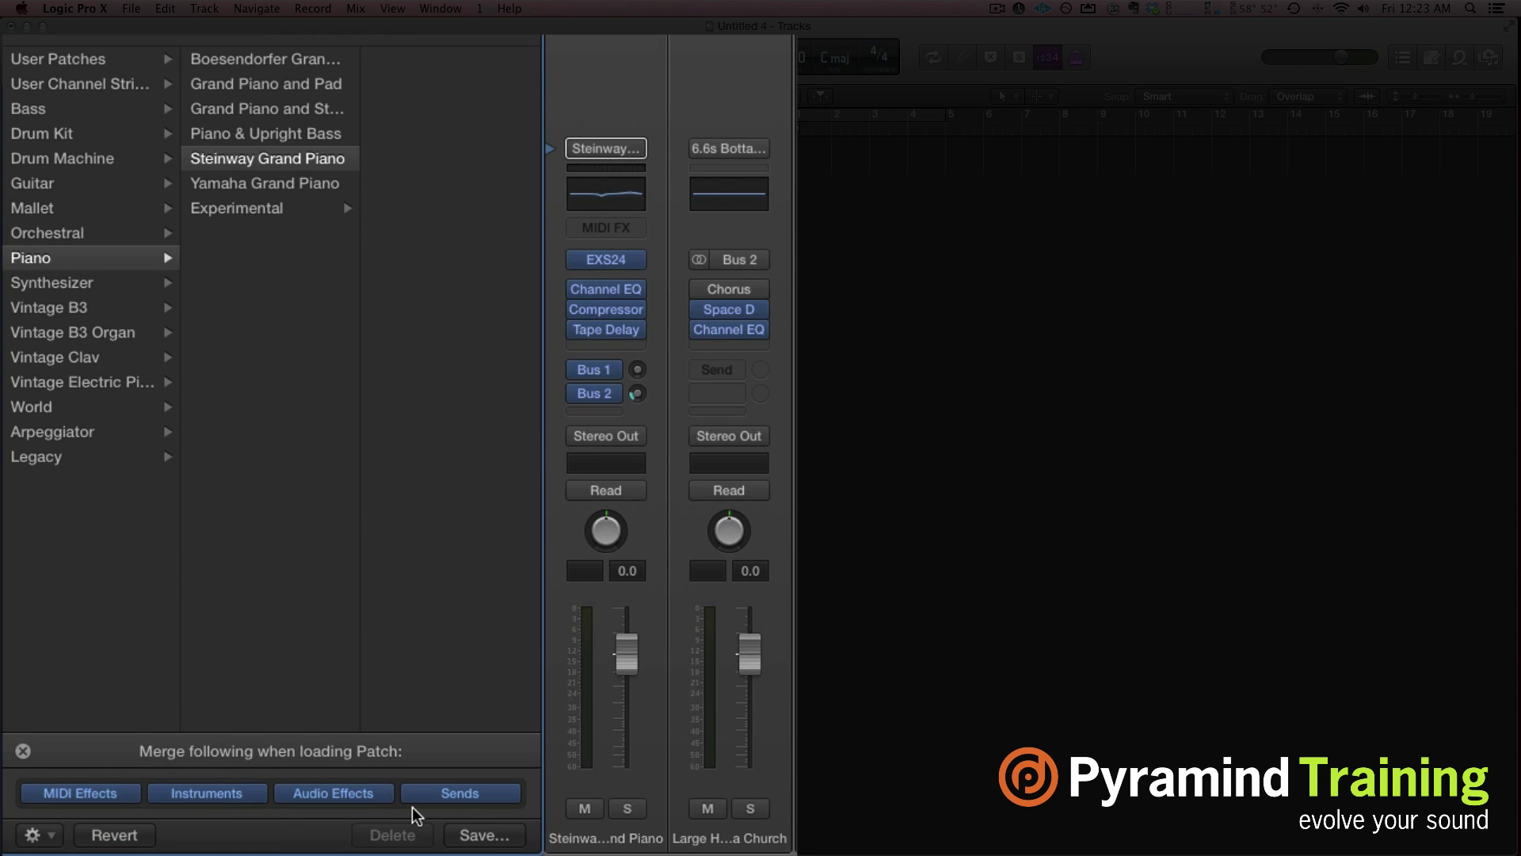
{"action": "left_click", "coordinate": [466, 796]}
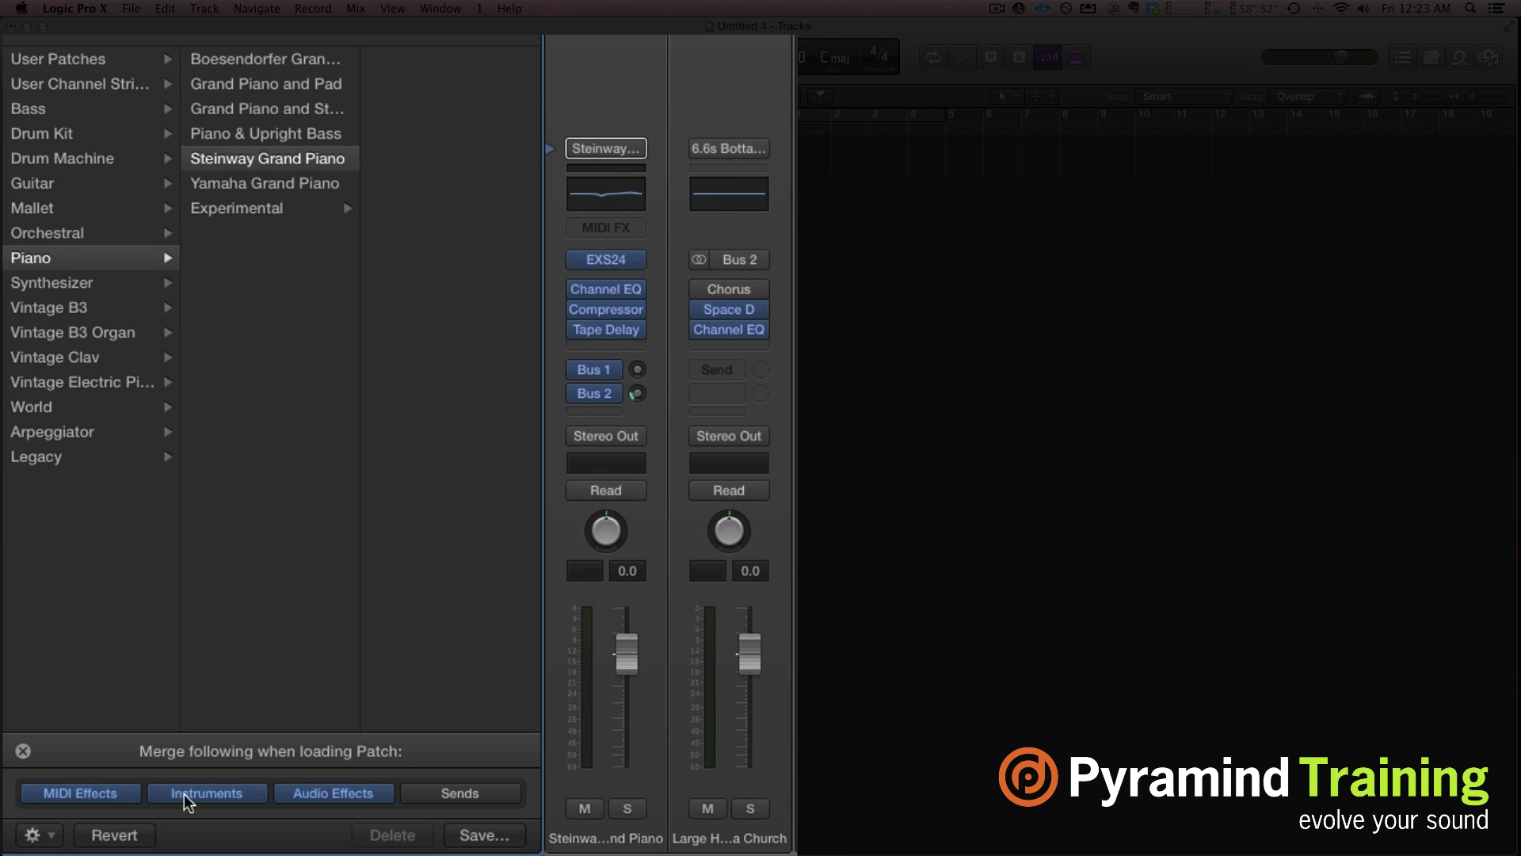
{"action": "left_click", "coordinate": [23, 750]}
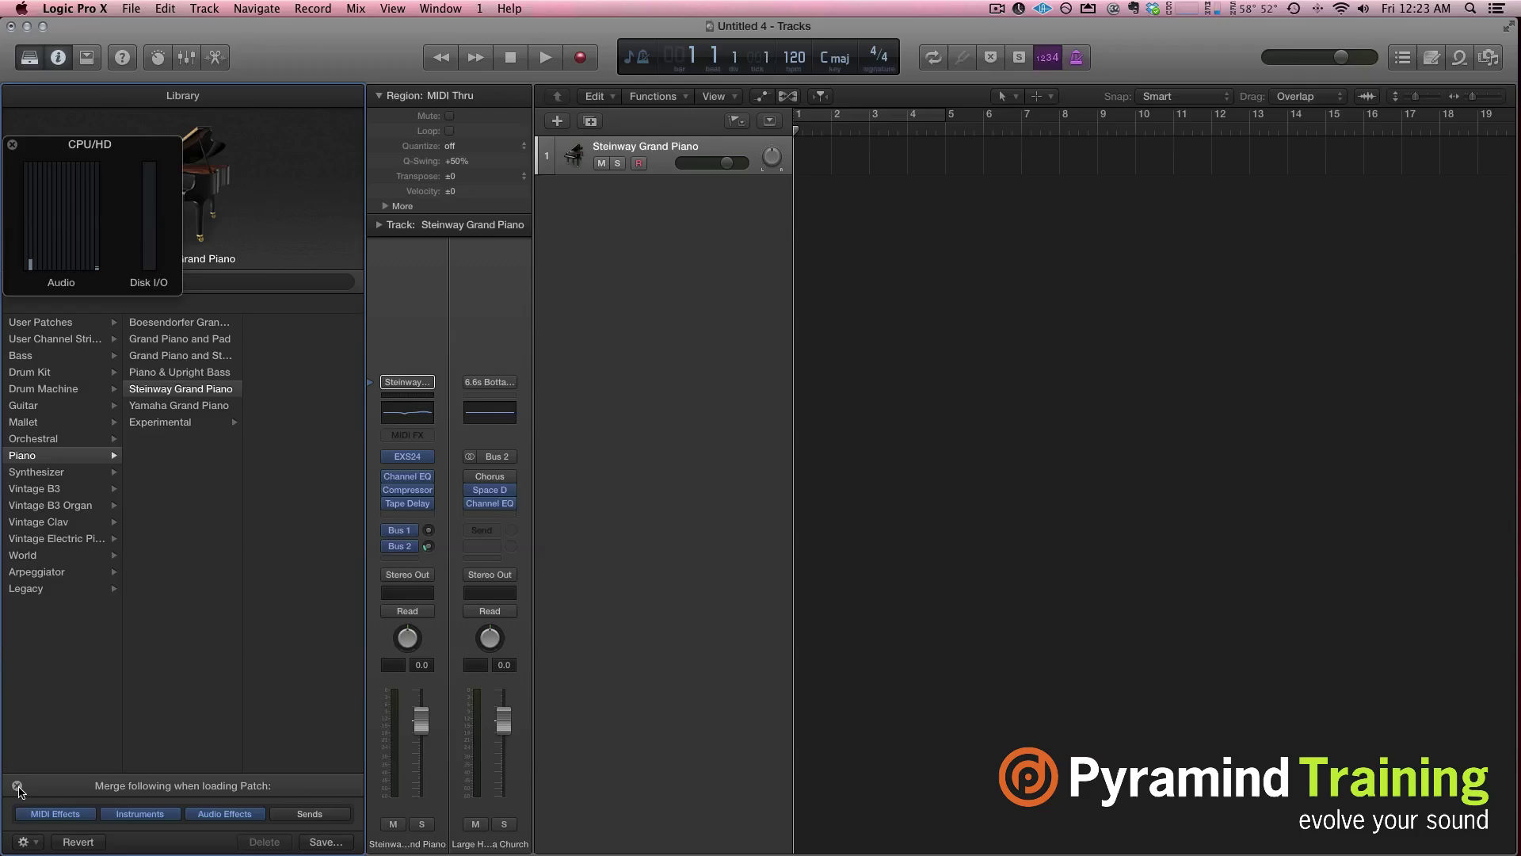
{"action": "left_click", "coordinate": [132, 8]}
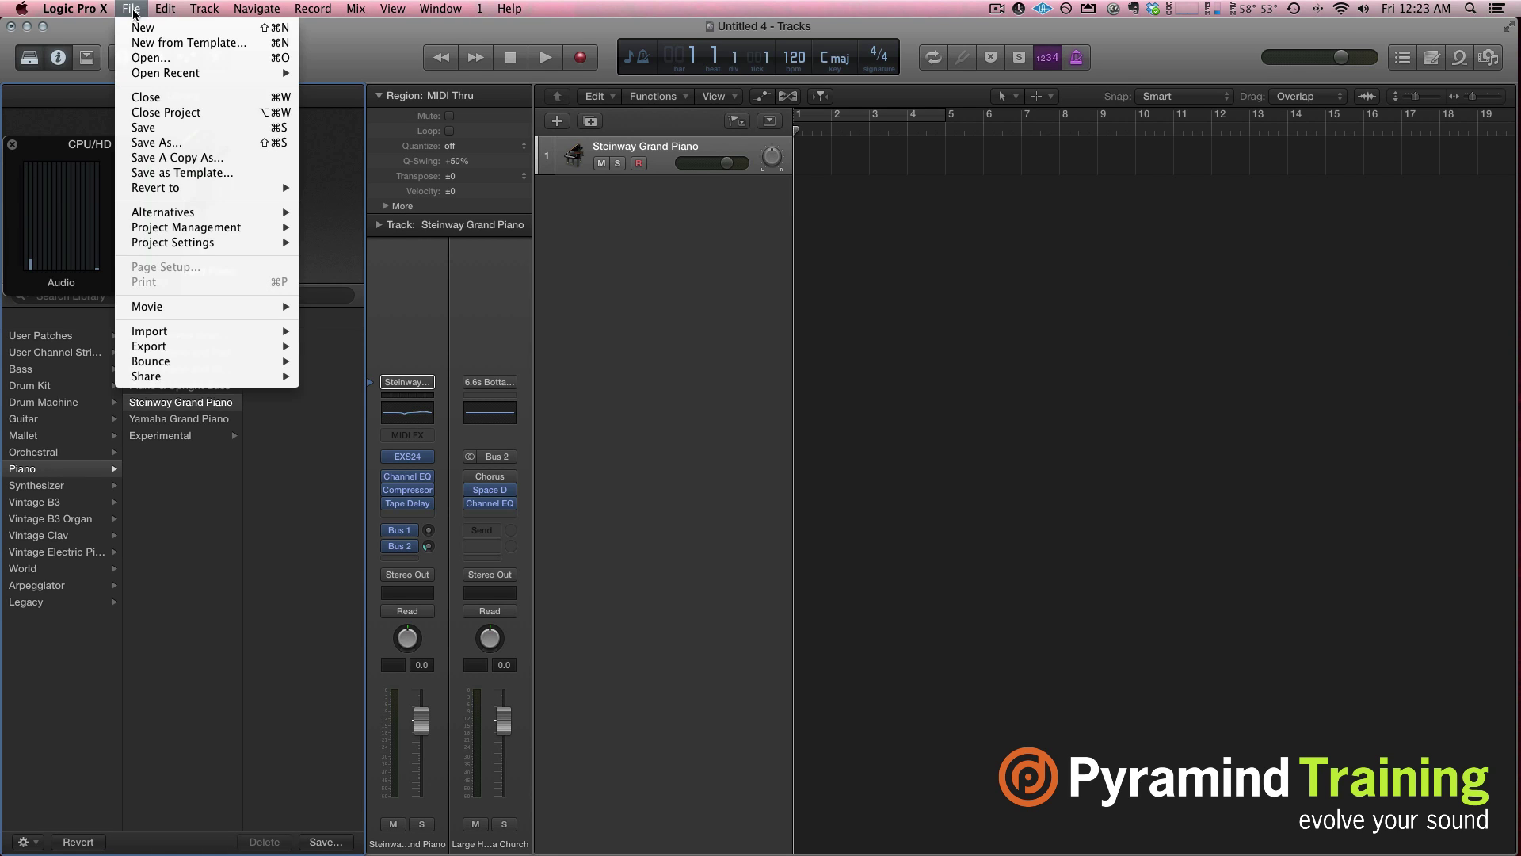
{"action": "left_click", "coordinate": [656, 297]}
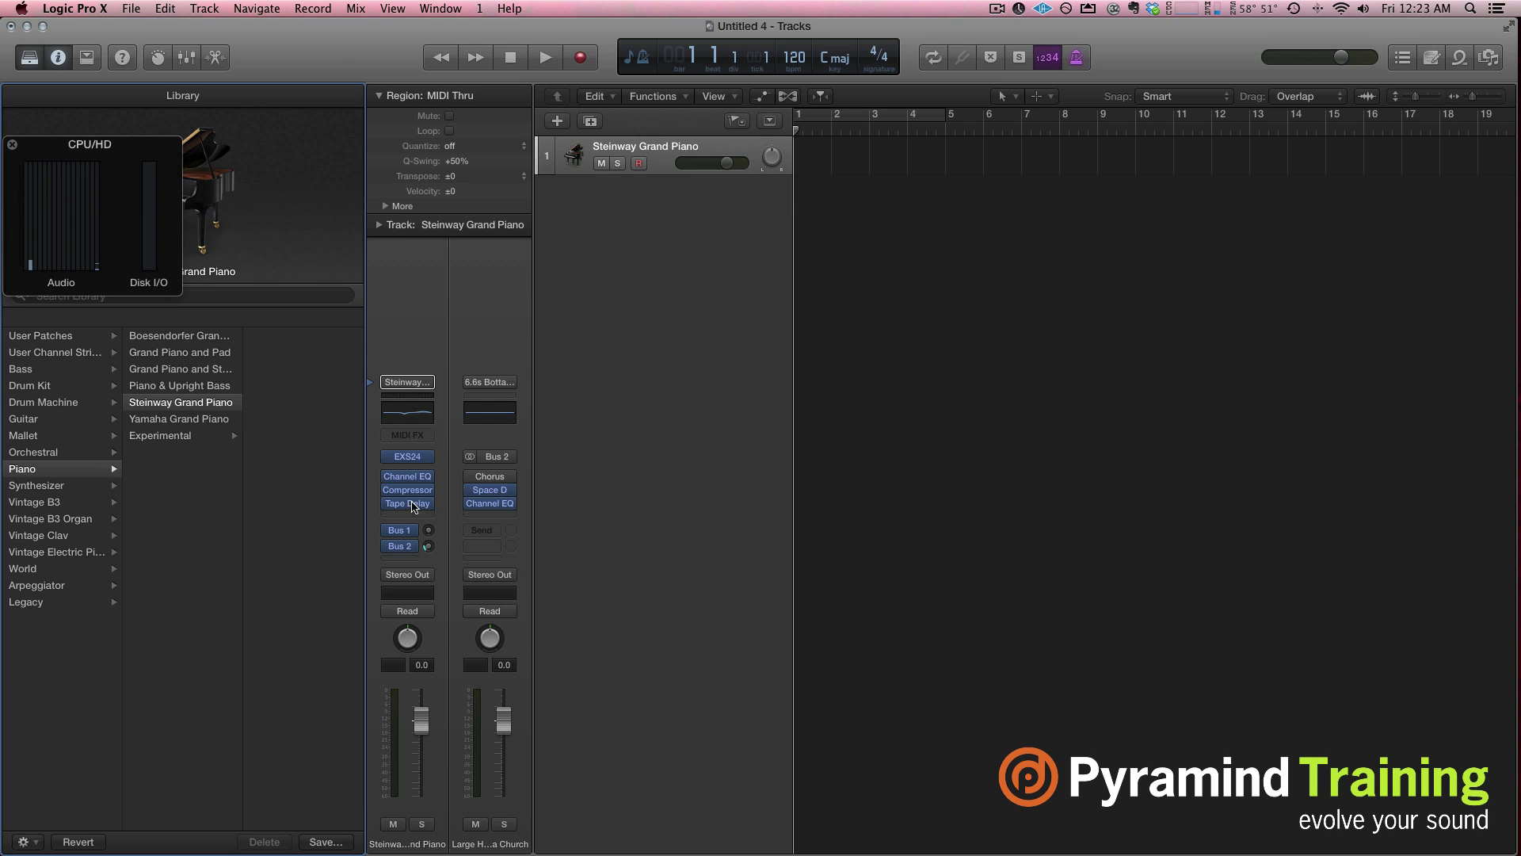
Step: Add a Bus 3 send to the Steinway Grand Piano channel and set it to its default level
{"action": "mouse_move", "coordinate": [412, 478]}
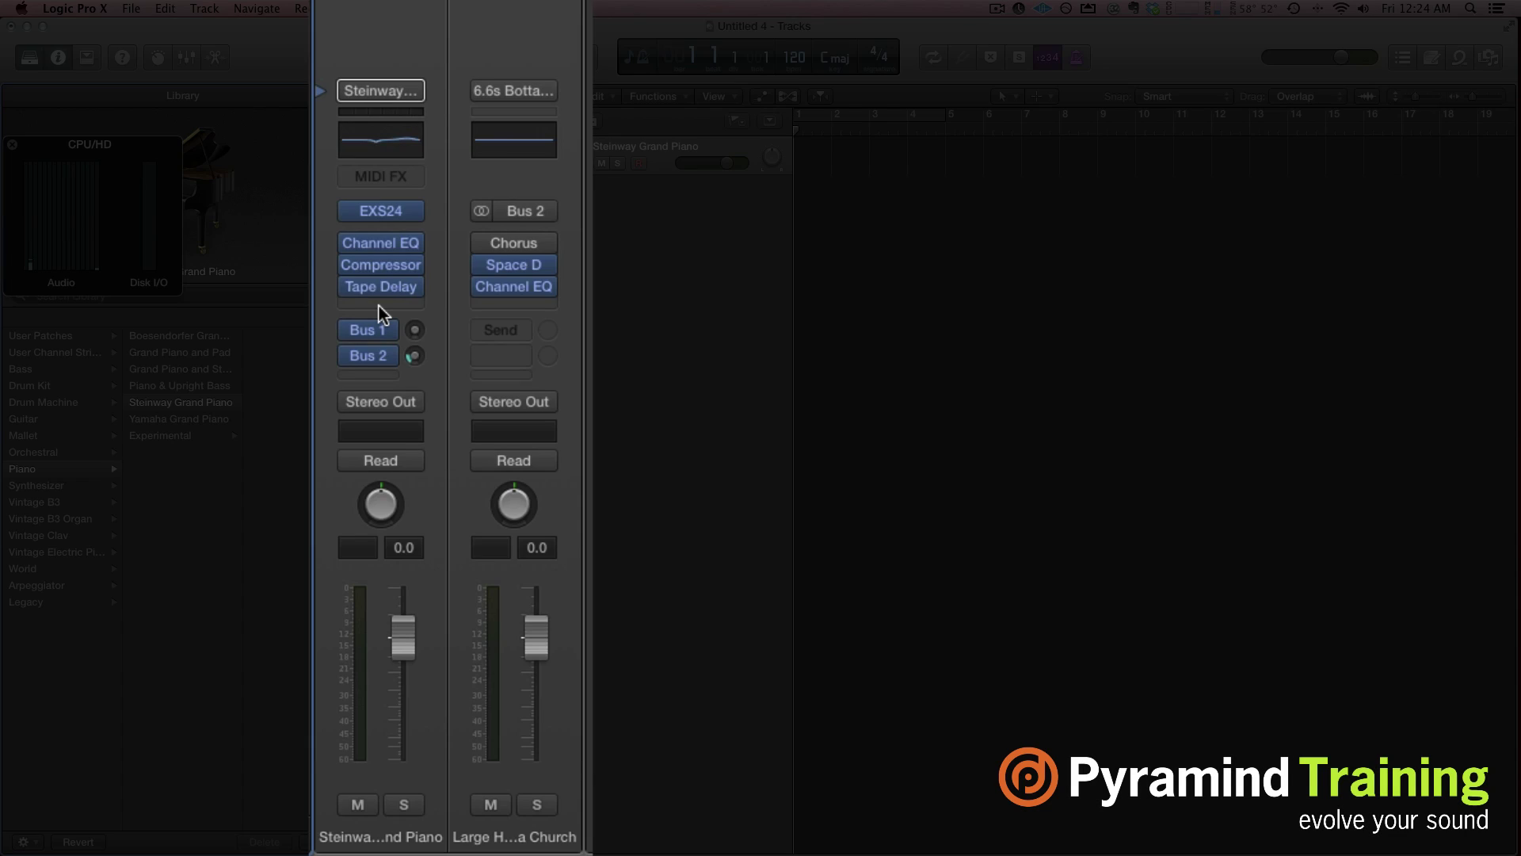
{"action": "left_click", "coordinate": [377, 370]}
{"action": "left_click", "coordinate": [546, 535]}
{"action": "left_click", "coordinate": [415, 352], "text": "alt"}
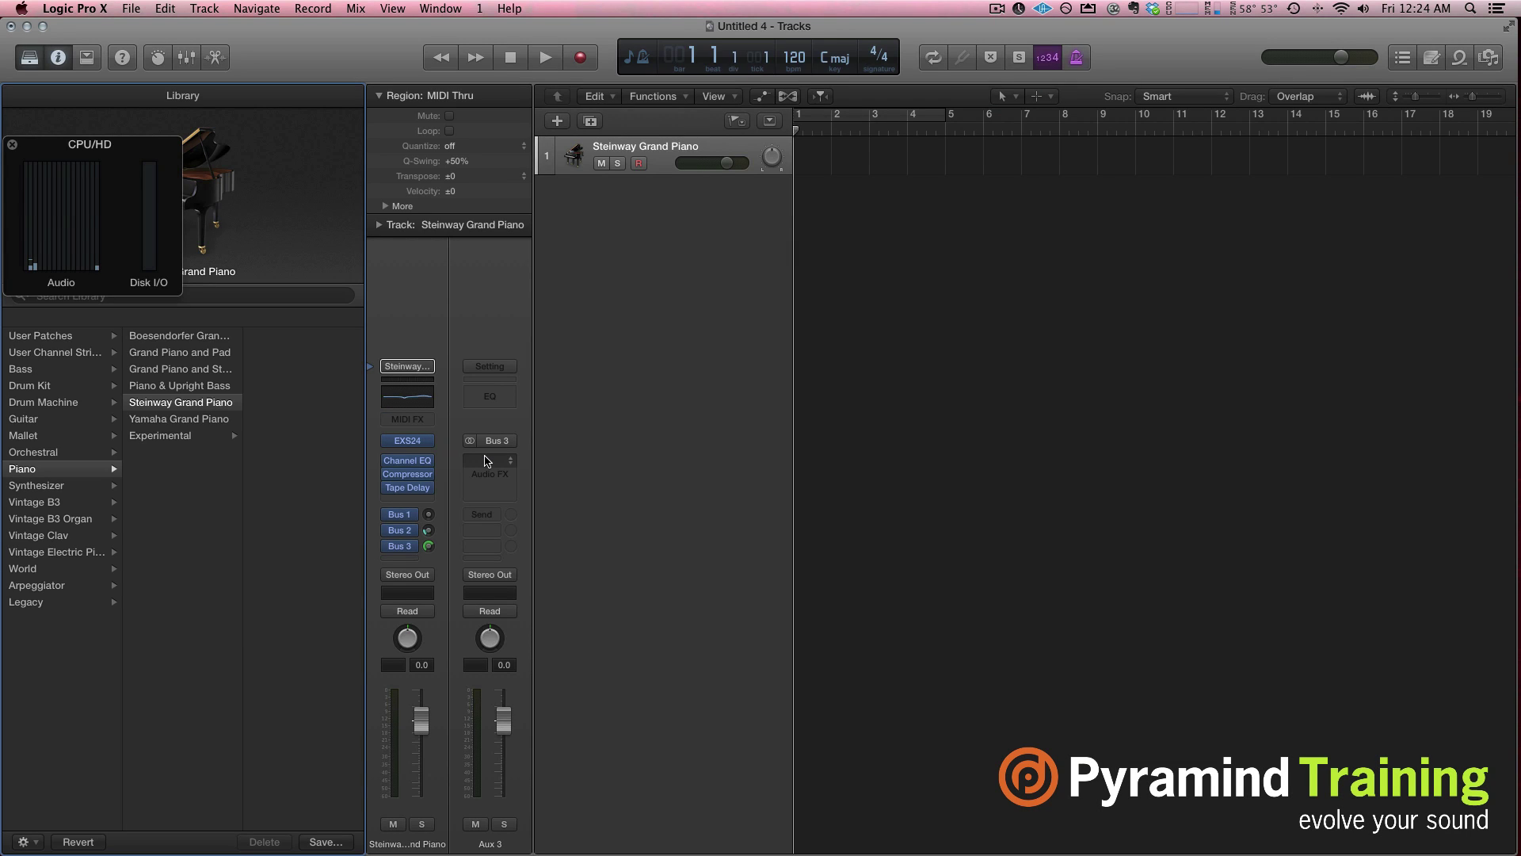
Step: Insert a Stereo Delay on the Aux 3 channel and close its plug-in window
{"action": "left_click", "coordinate": [515, 215]}
{"action": "mouse_move", "coordinate": [523, 492]}
{"action": "mouse_move", "coordinate": [651, 530]}
{"action": "left_click", "coordinate": [734, 530]}
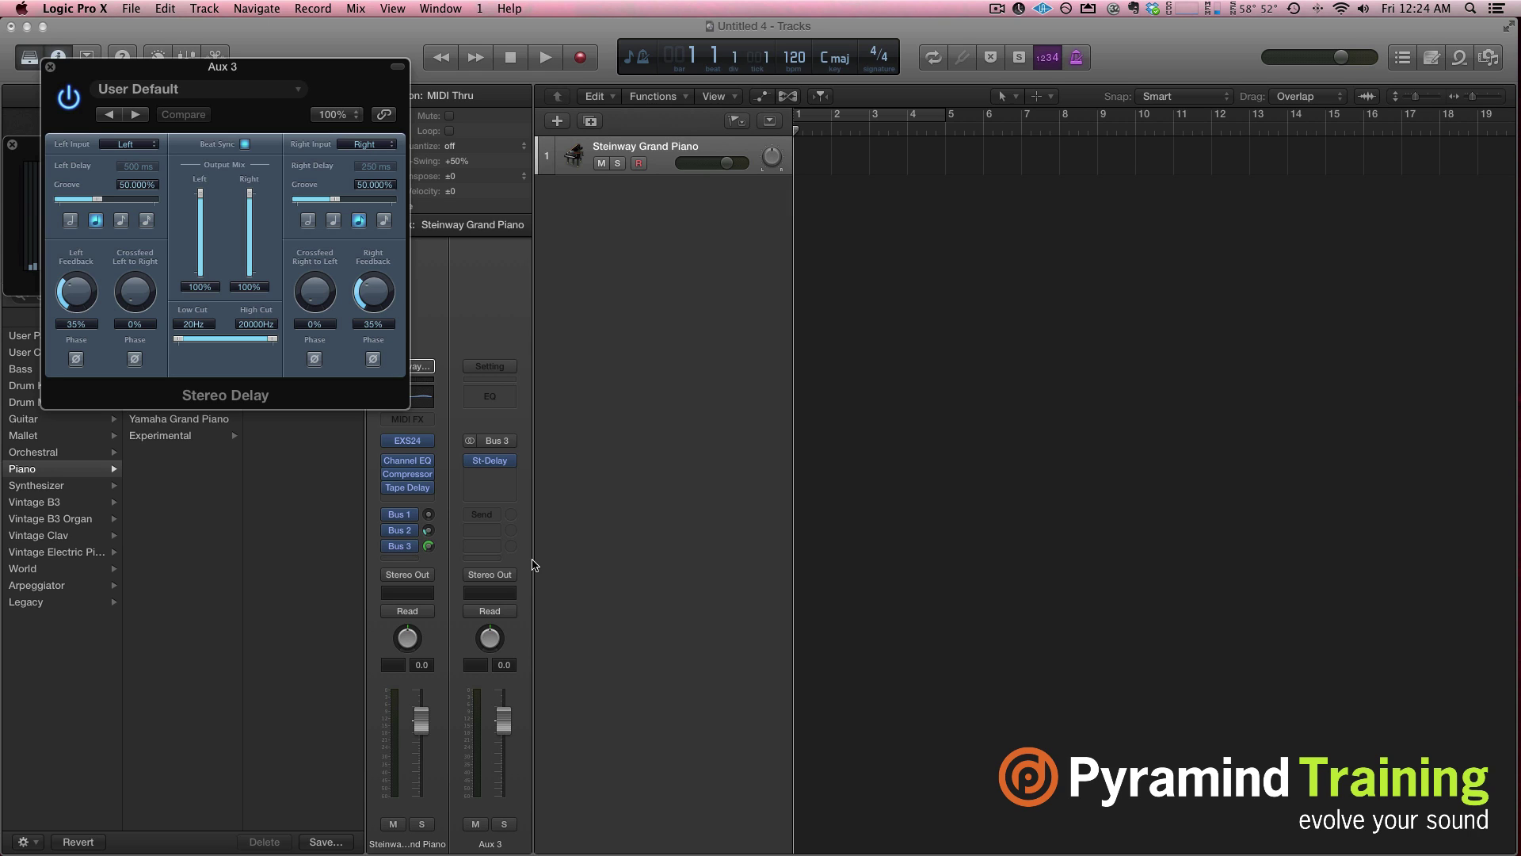
{"action": "mouse_move", "coordinate": [513, 465]}
{"action": "left_click", "coordinate": [49, 67]}
{"action": "mouse_move", "coordinate": [407, 493]}
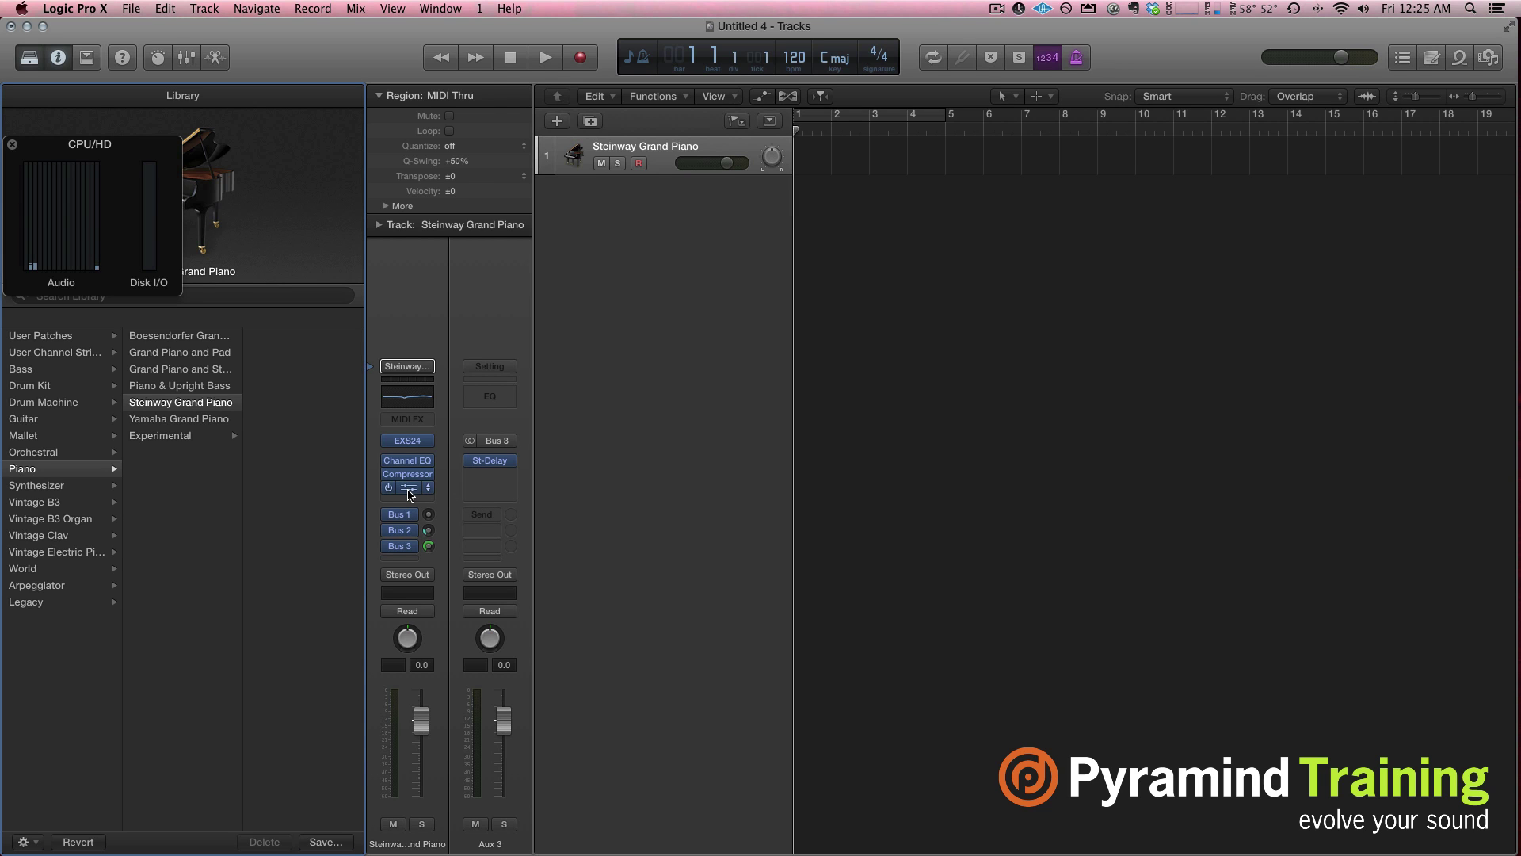
Step: Open the Tape Delay on the Steinway Grand Piano channel to check its settings, and close its window
{"action": "left_click", "coordinate": [420, 489]}
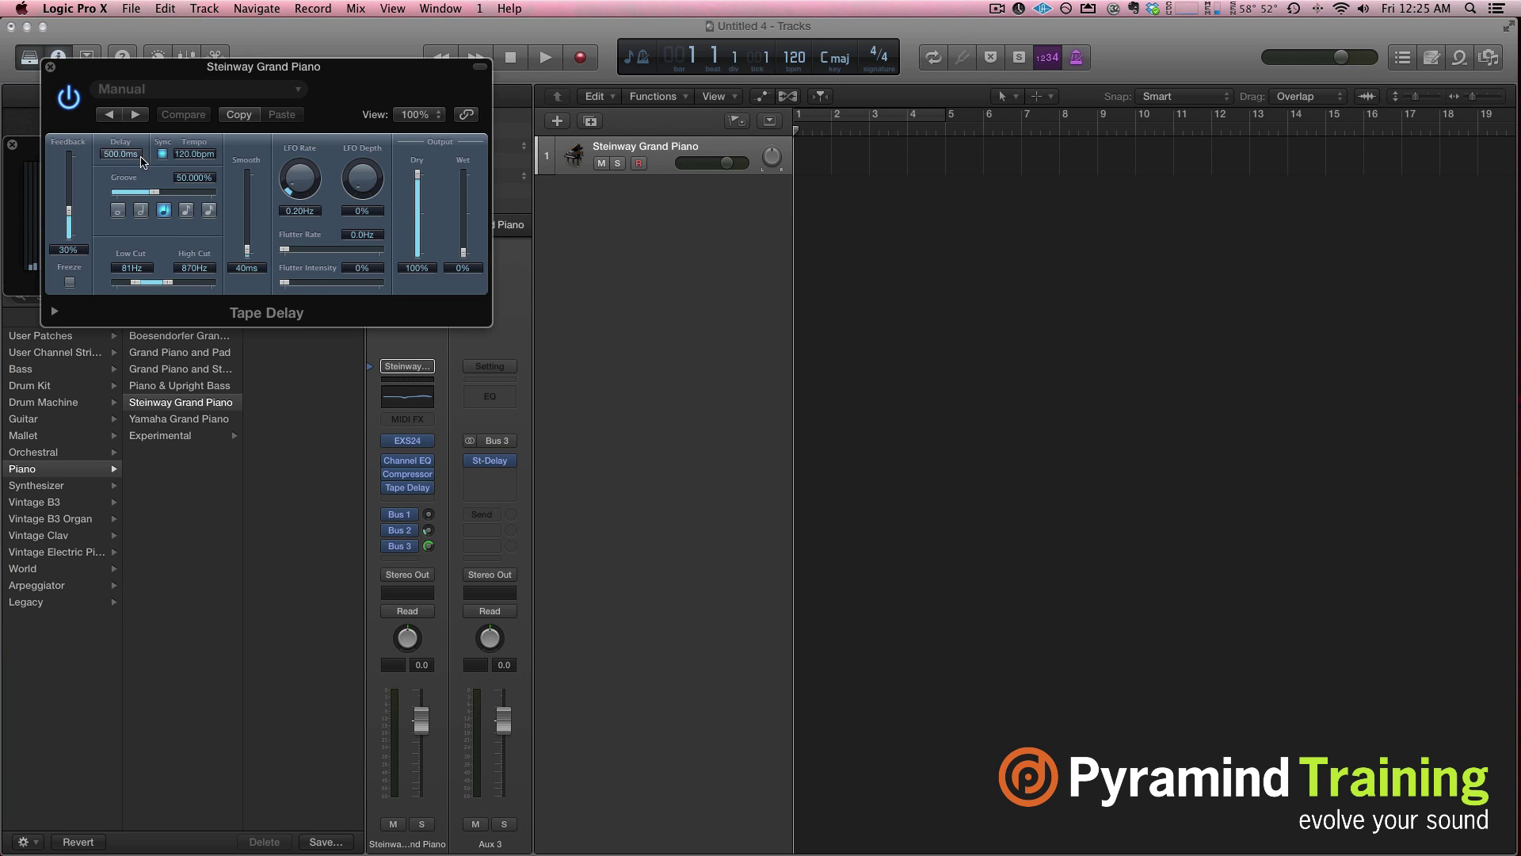
{"action": "left_click_drag", "start_coordinate": [140, 76], "coordinate": [235, 189]}
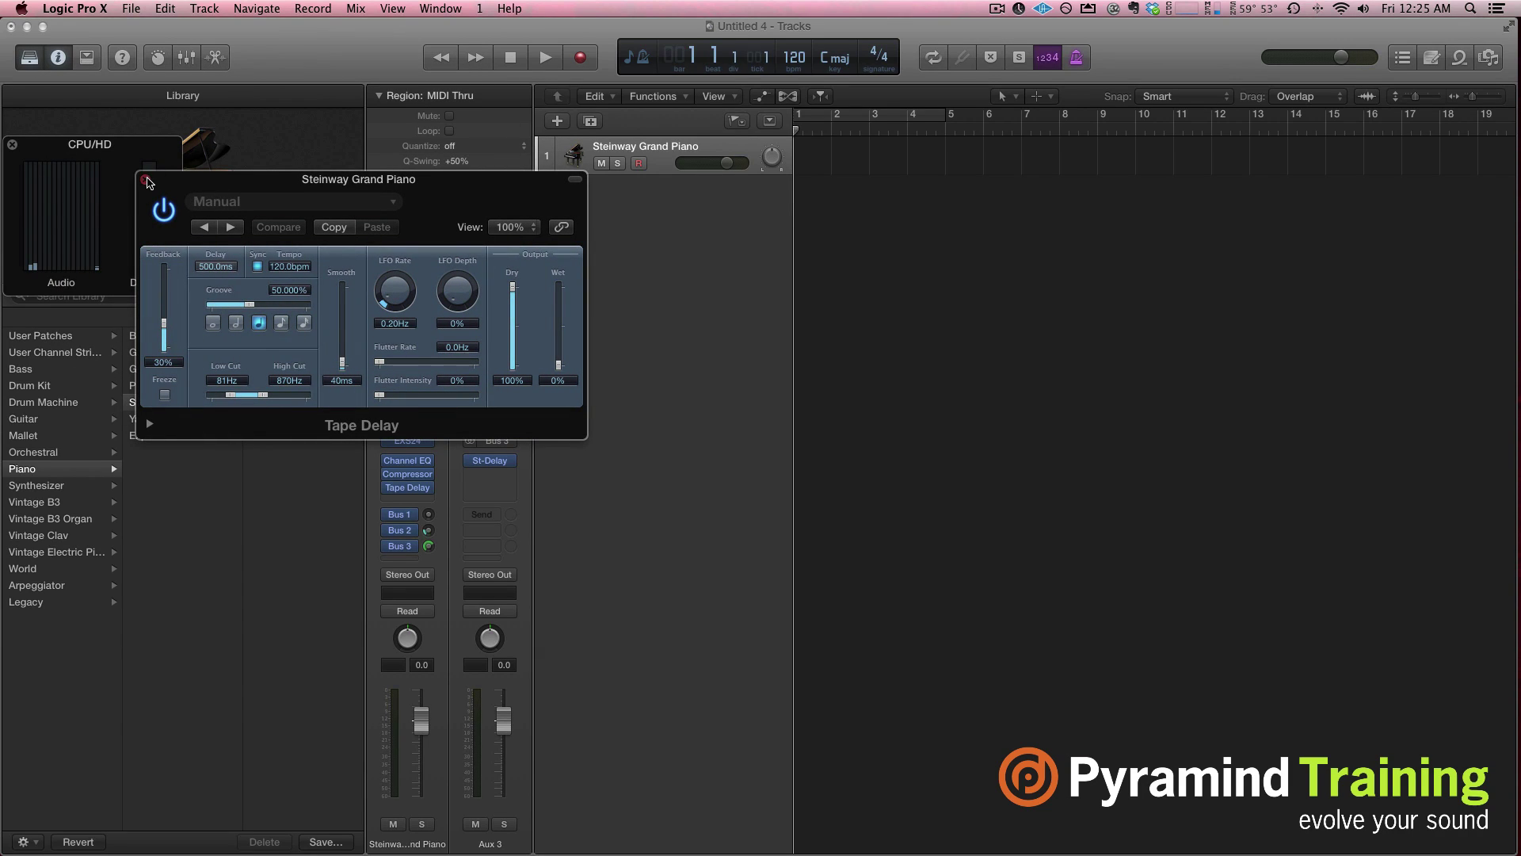
{"action": "left_click", "coordinate": [145, 179]}
Step: Turn off Sync in the piano channel's Tape Delay, set its delay time to 0 ms, and close the plug-in
{"action": "mouse_move", "coordinate": [418, 492]}
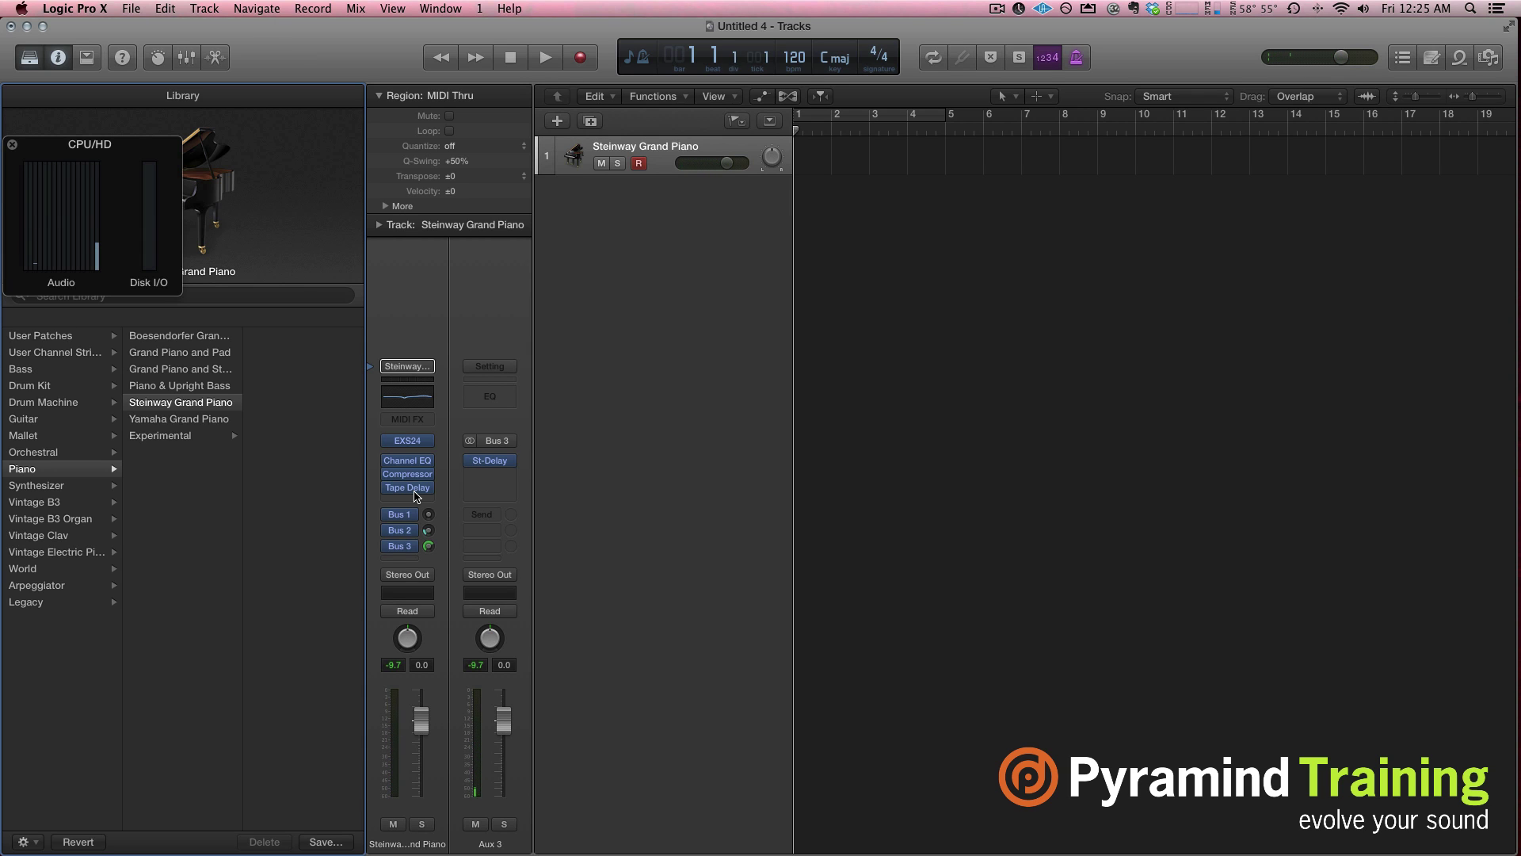
{"action": "left_click", "coordinate": [407, 487]}
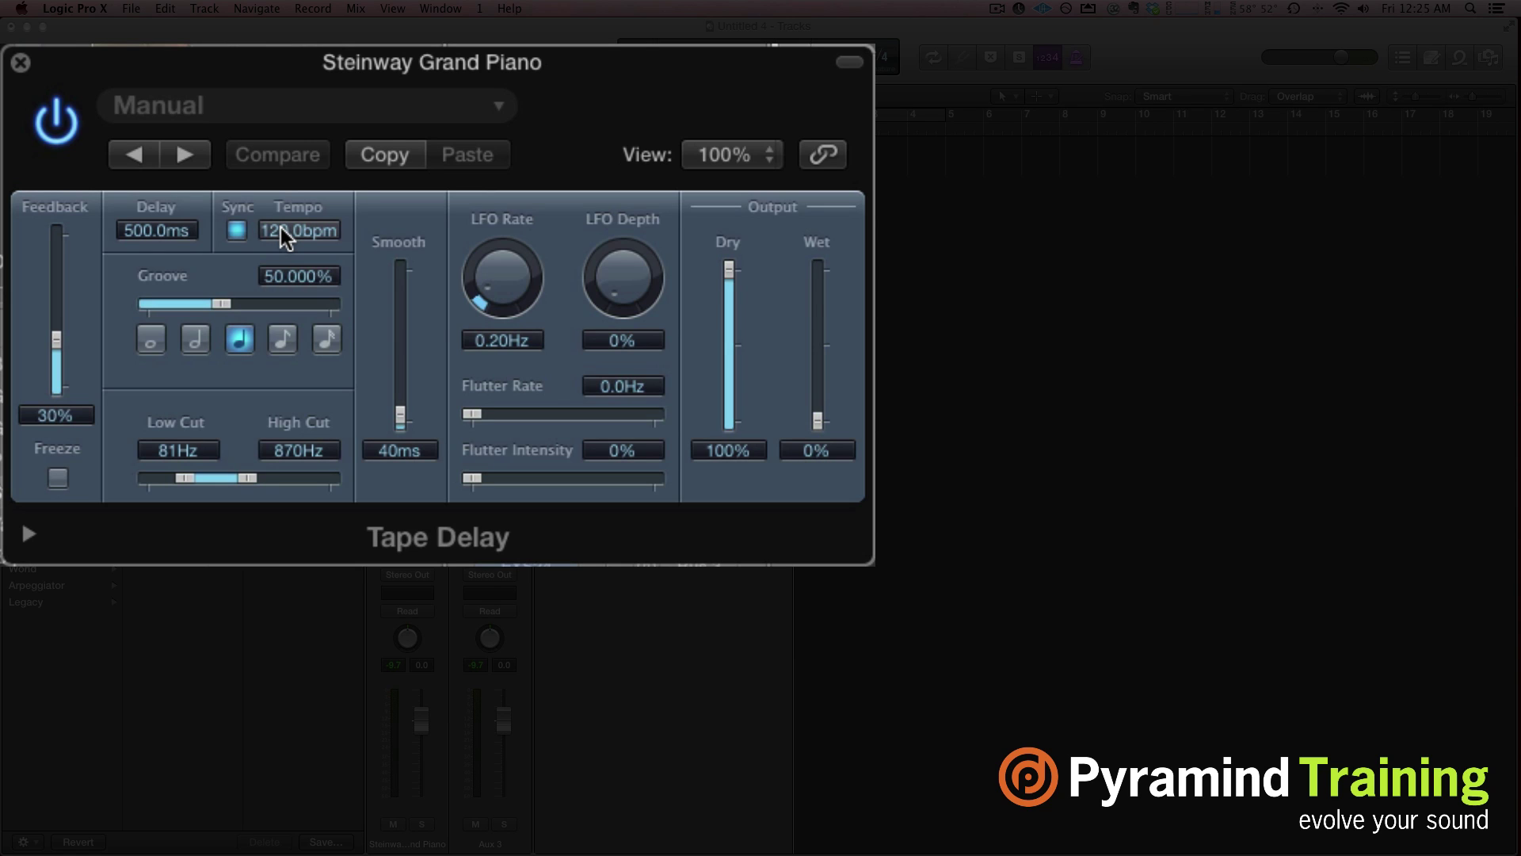
{"action": "left_click", "coordinate": [238, 230]}
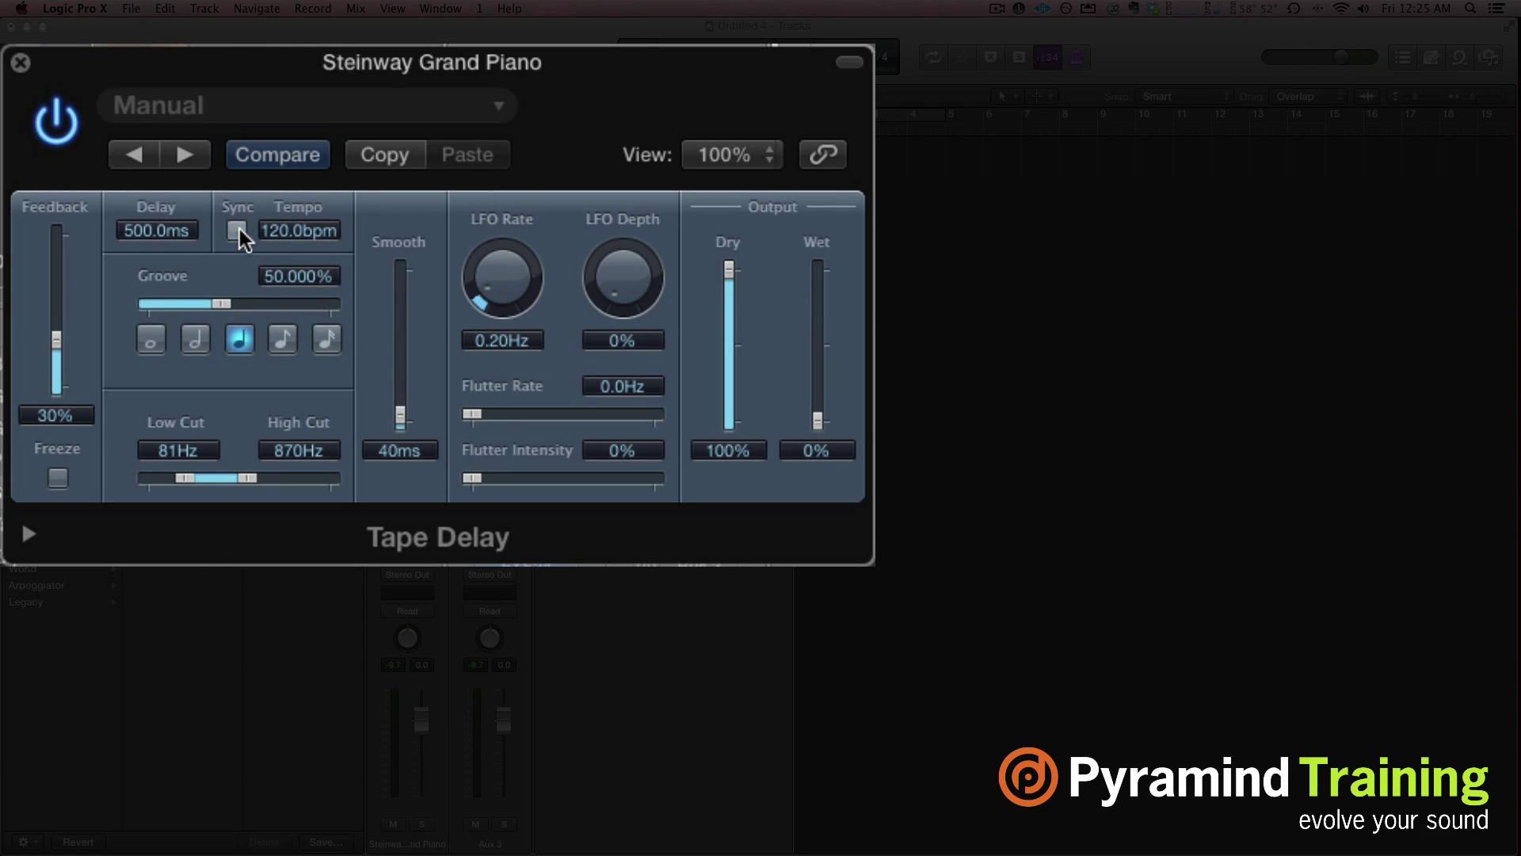
{"action": "left_click_drag", "start_coordinate": [141, 230], "coordinate": [340, 312]}
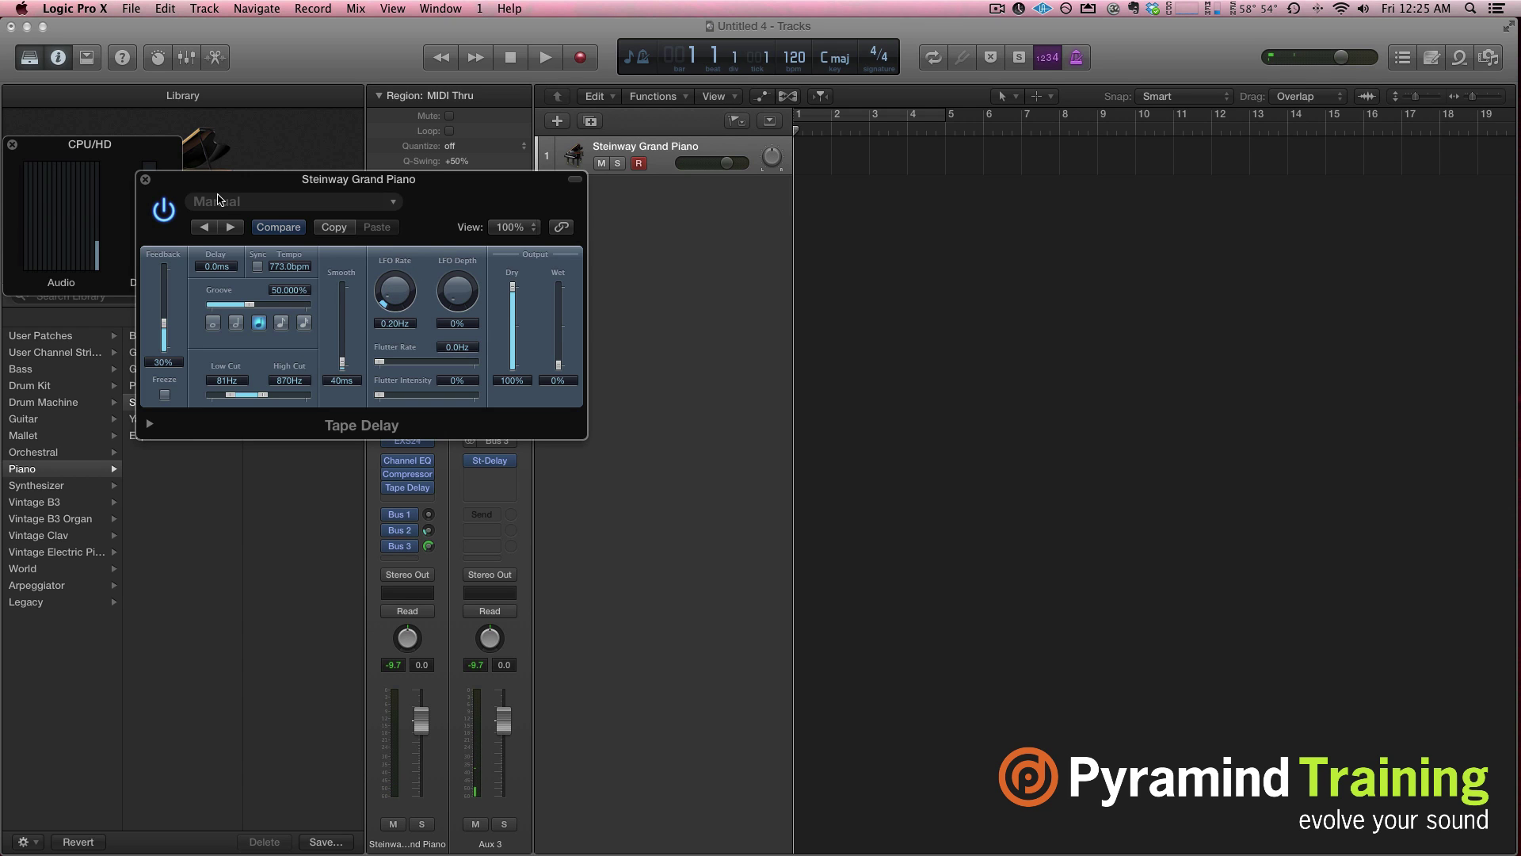
{"action": "left_click", "coordinate": [147, 181]}
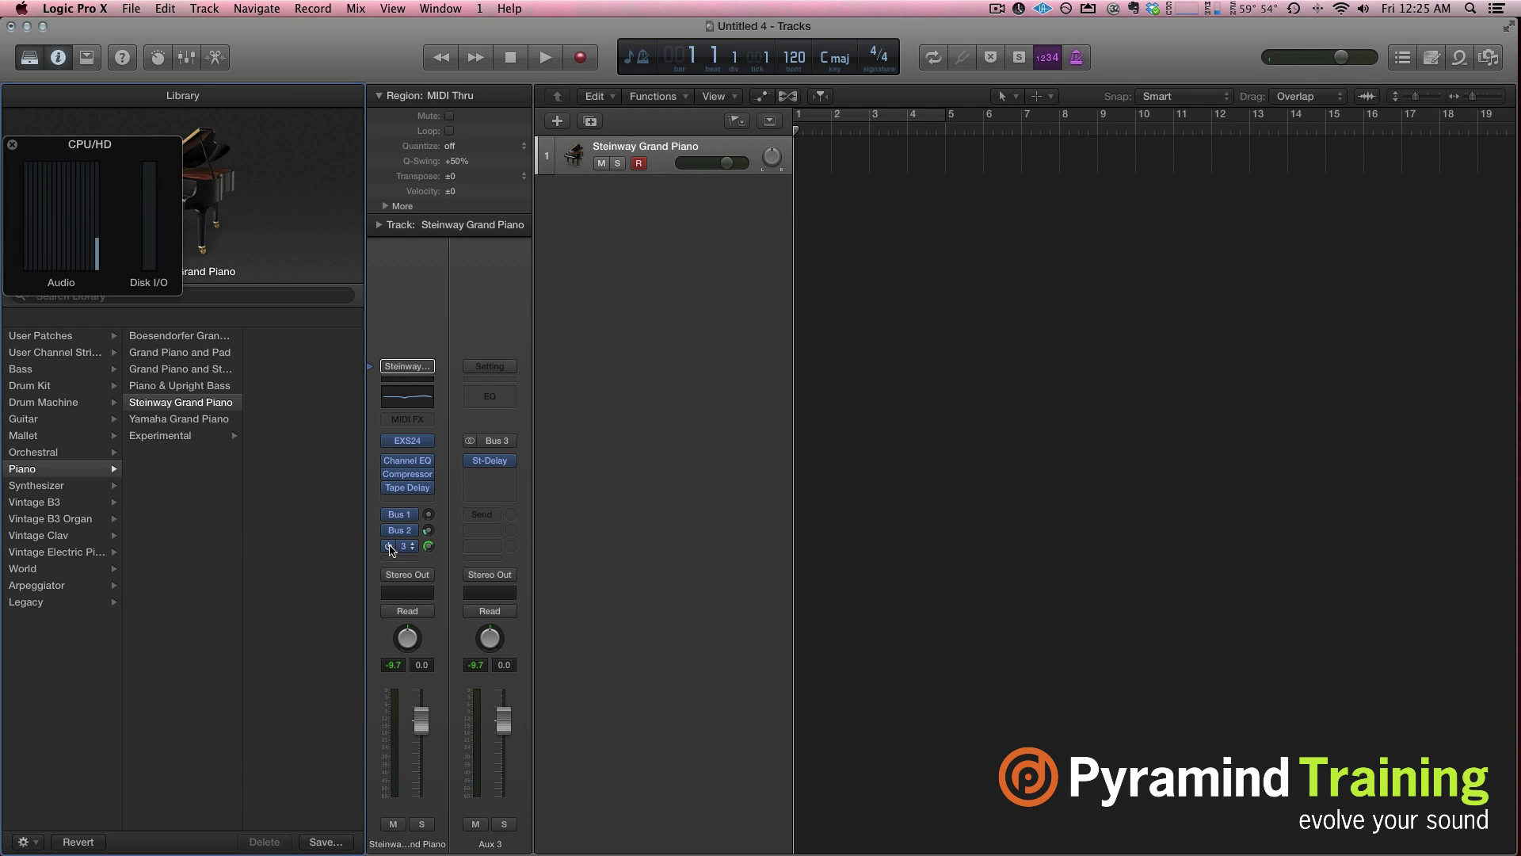
Step: Set the Tape Delay's feedback to 0%, wet to 70%, dry to 56%, low cut to 25 Hz and high cut to 12600 Hz
{"action": "left_click", "coordinate": [407, 487]}
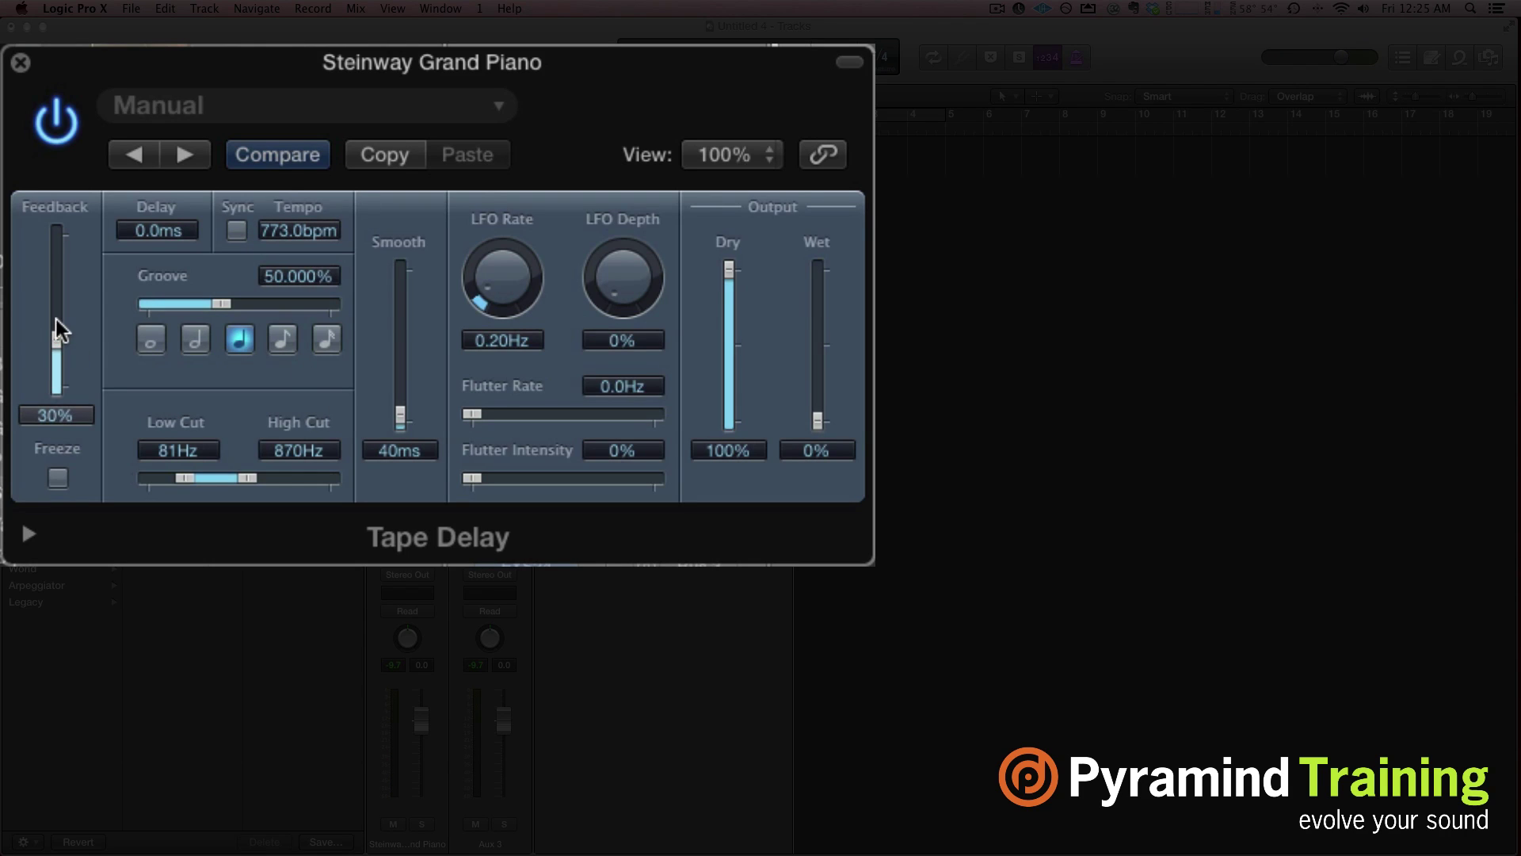
{"action": "left_click_drag", "start_coordinate": [55, 320], "coordinate": [60, 386]}
{"action": "left_click_drag", "start_coordinate": [824, 414], "coordinate": [829, 308]}
{"action": "left_click_drag", "start_coordinate": [730, 259], "coordinate": [733, 327]}
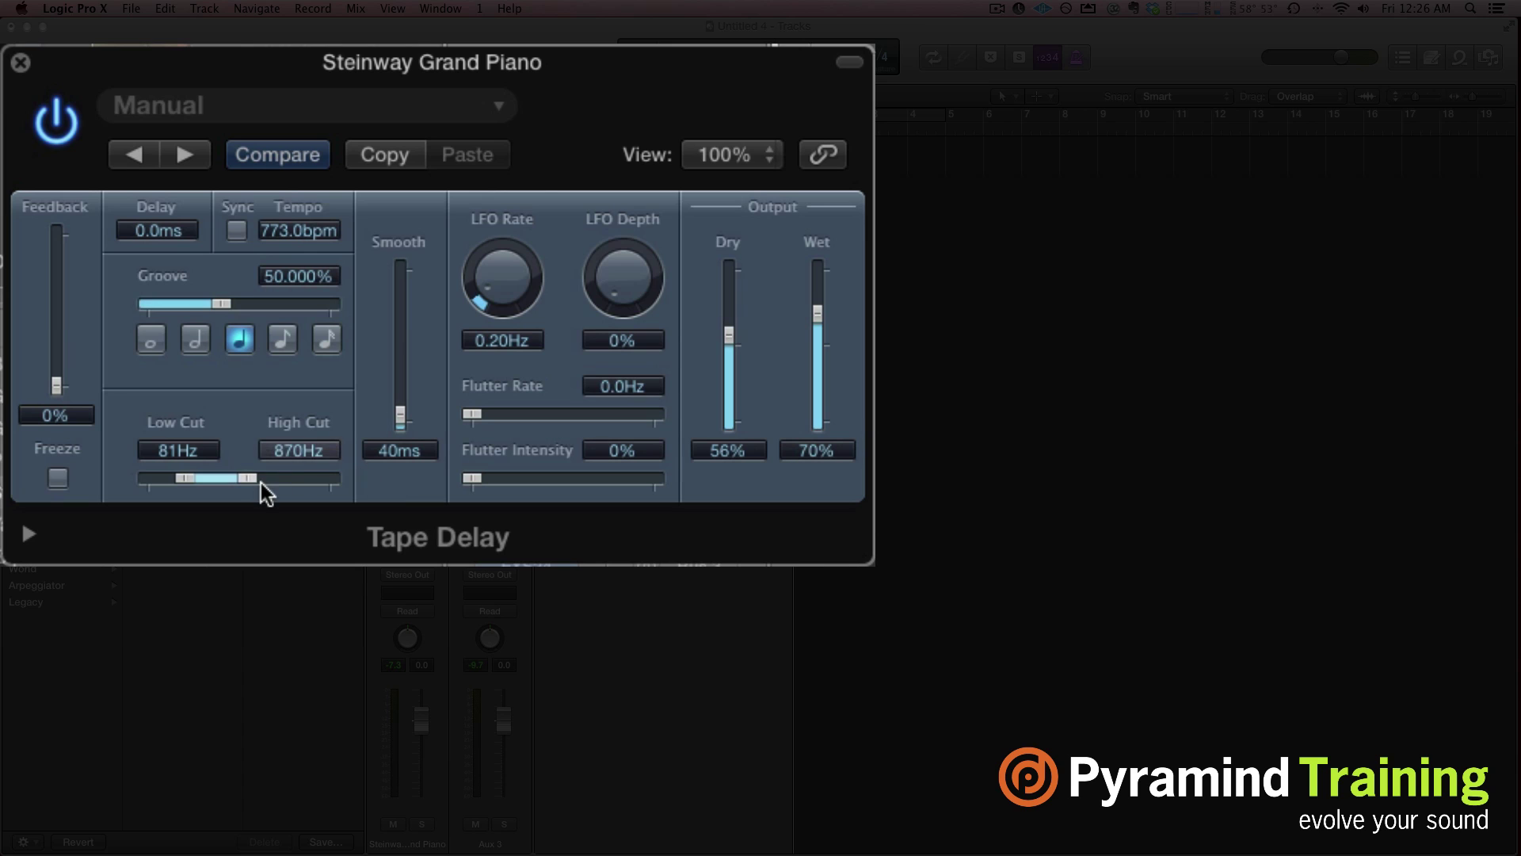
{"action": "left_click_drag", "start_coordinate": [175, 478], "coordinate": [153, 481]}
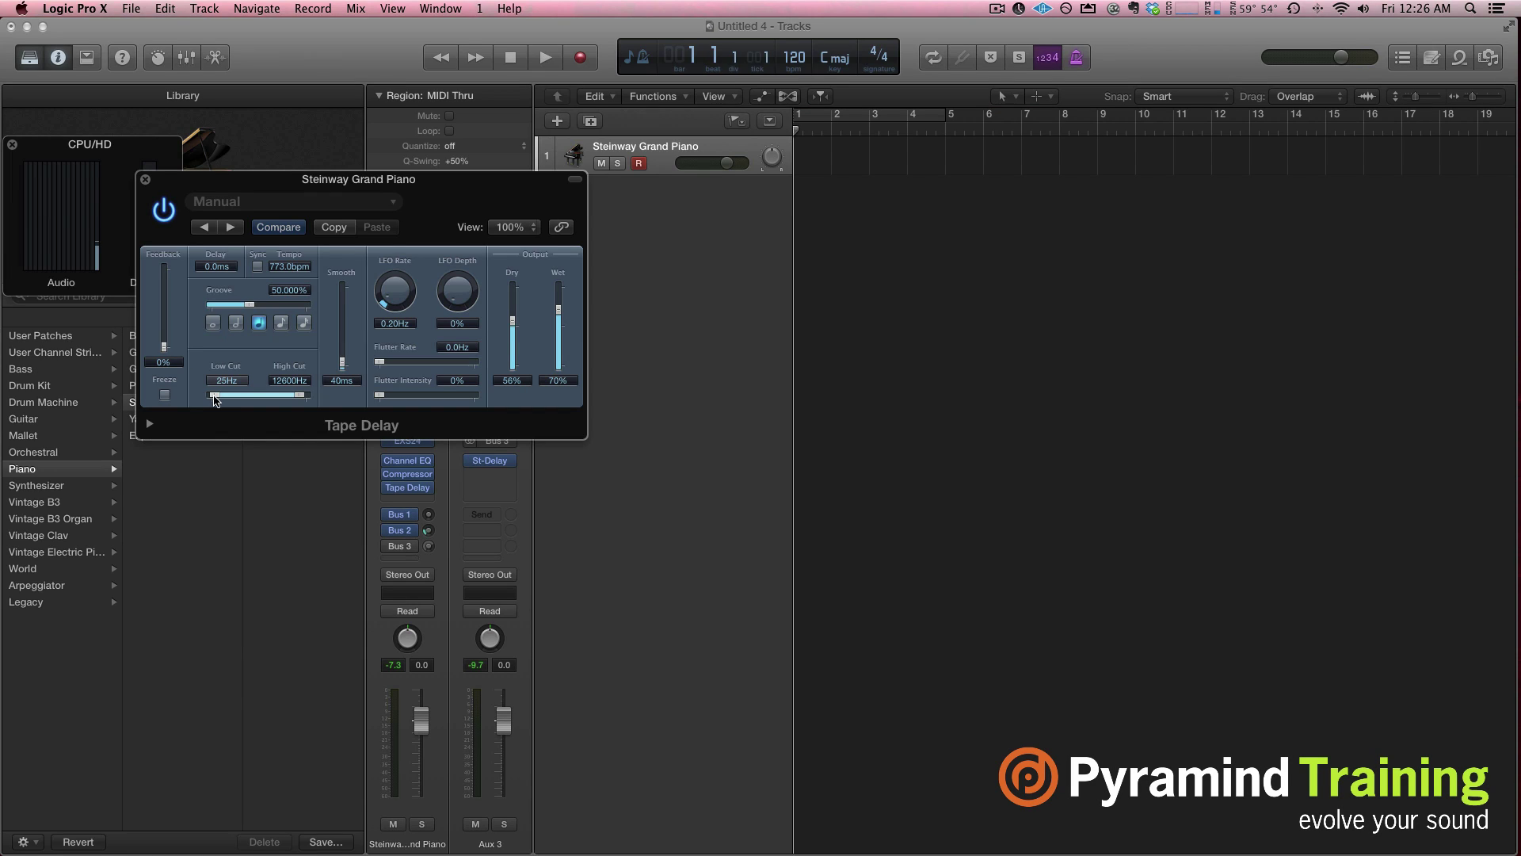
{"action": "left_click", "coordinate": [145, 179]}
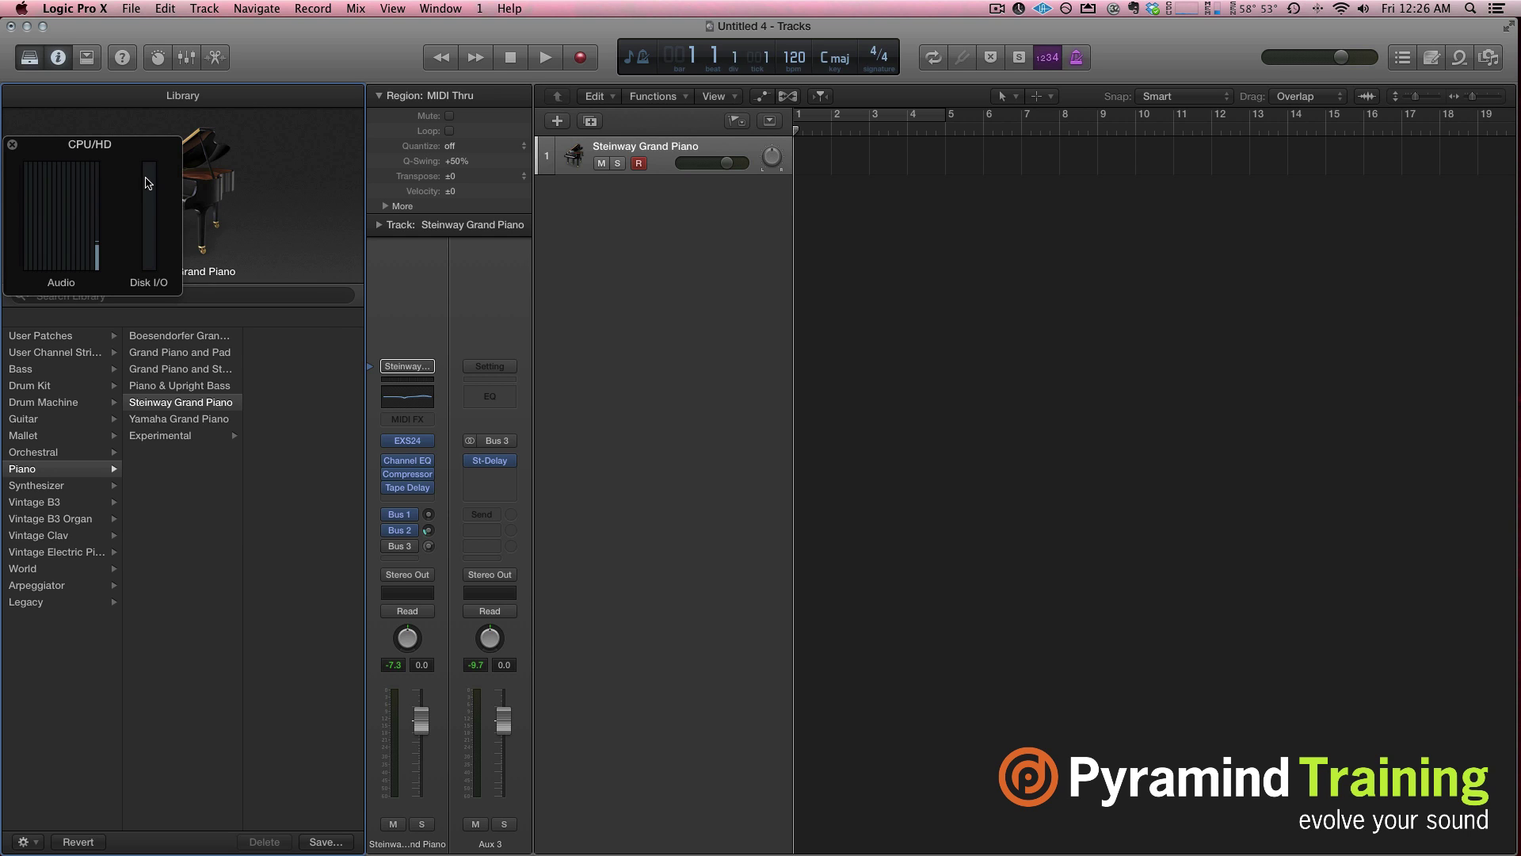
{"action": "left_click", "coordinate": [407, 576]}
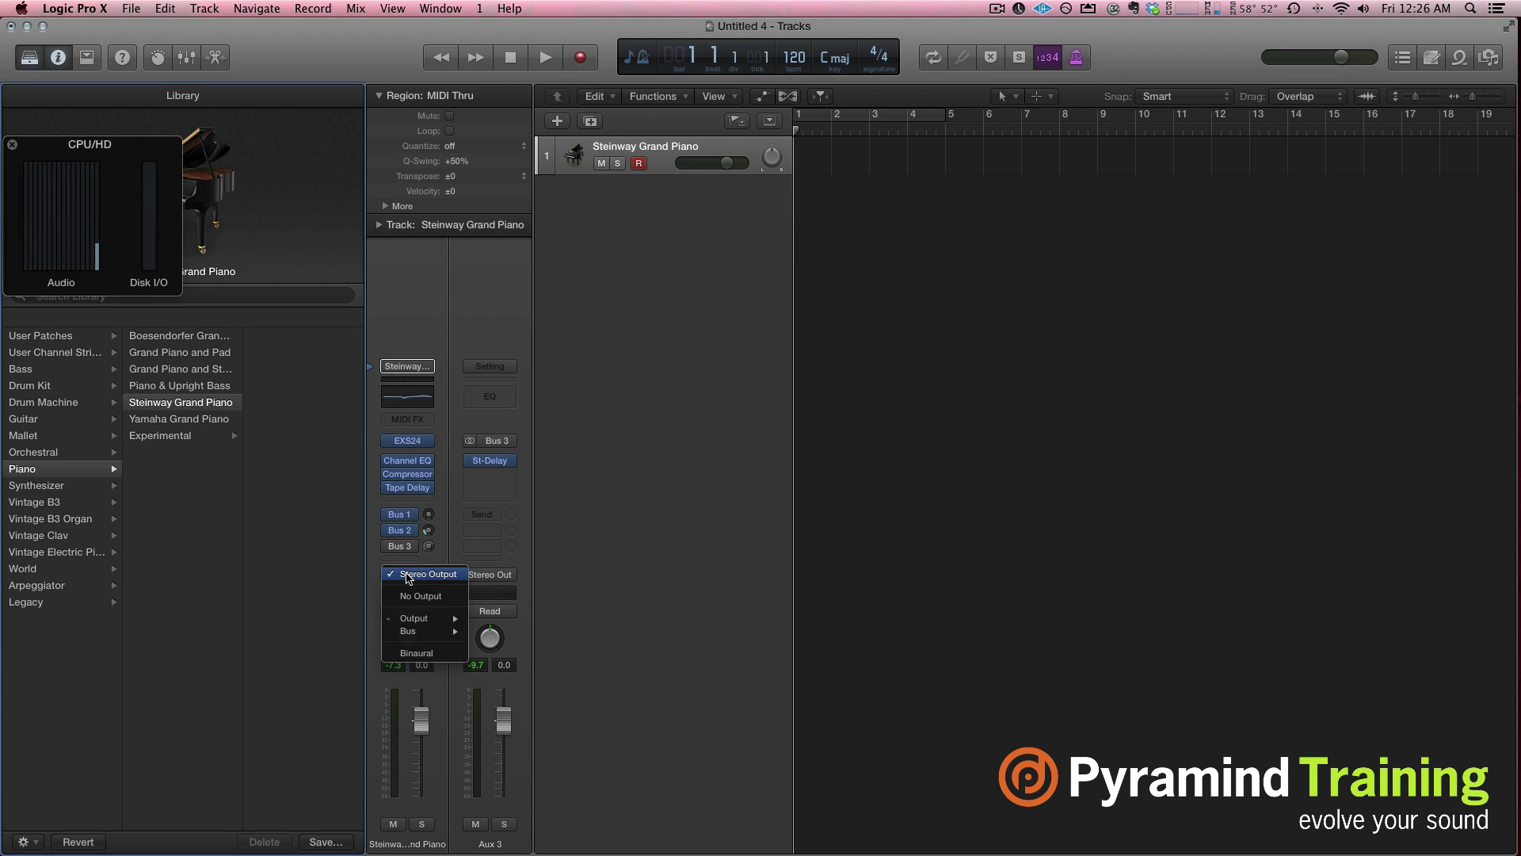
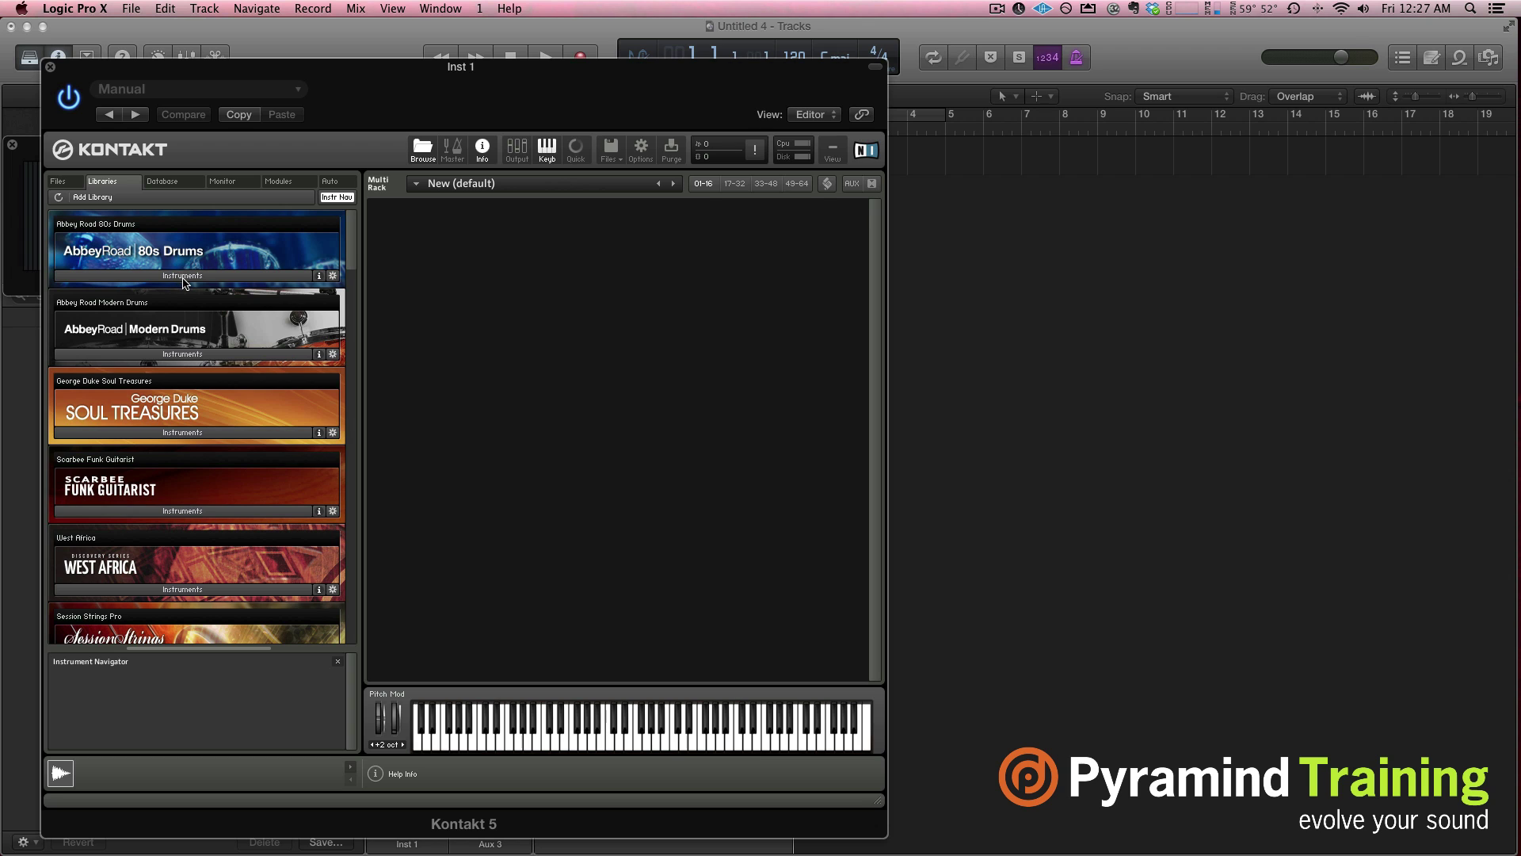
Step: Load Abbey Road - 80s Chrome Kit - Dry from Abbey Road 80s Drums and LPS Industrial Elements 03 from Damage into the Kontakt rack
{"action": "left_click", "coordinate": [182, 275]}
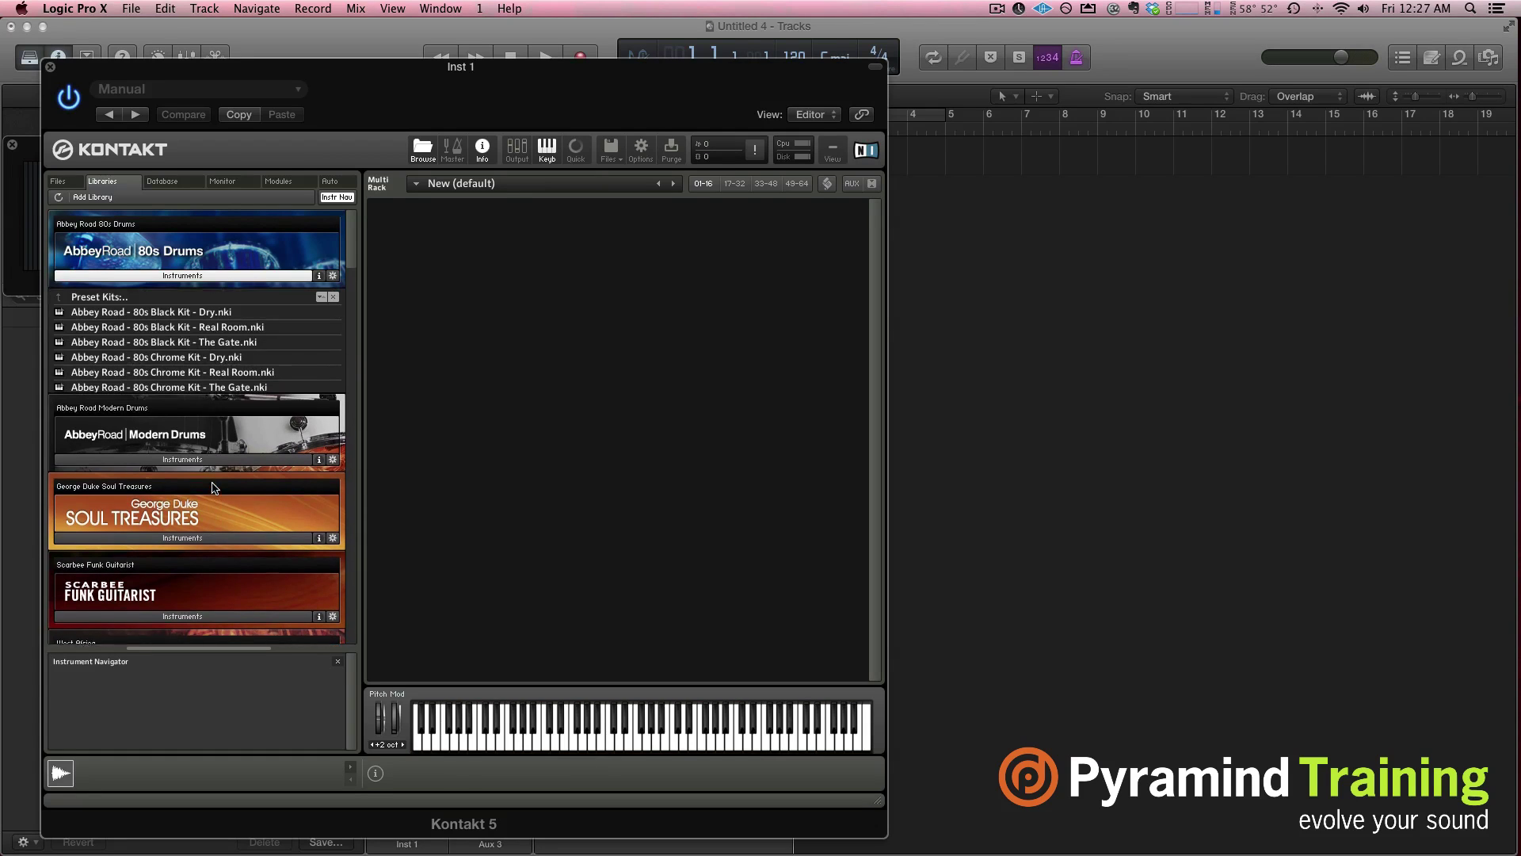
{"action": "double_click", "coordinate": [172, 358]}
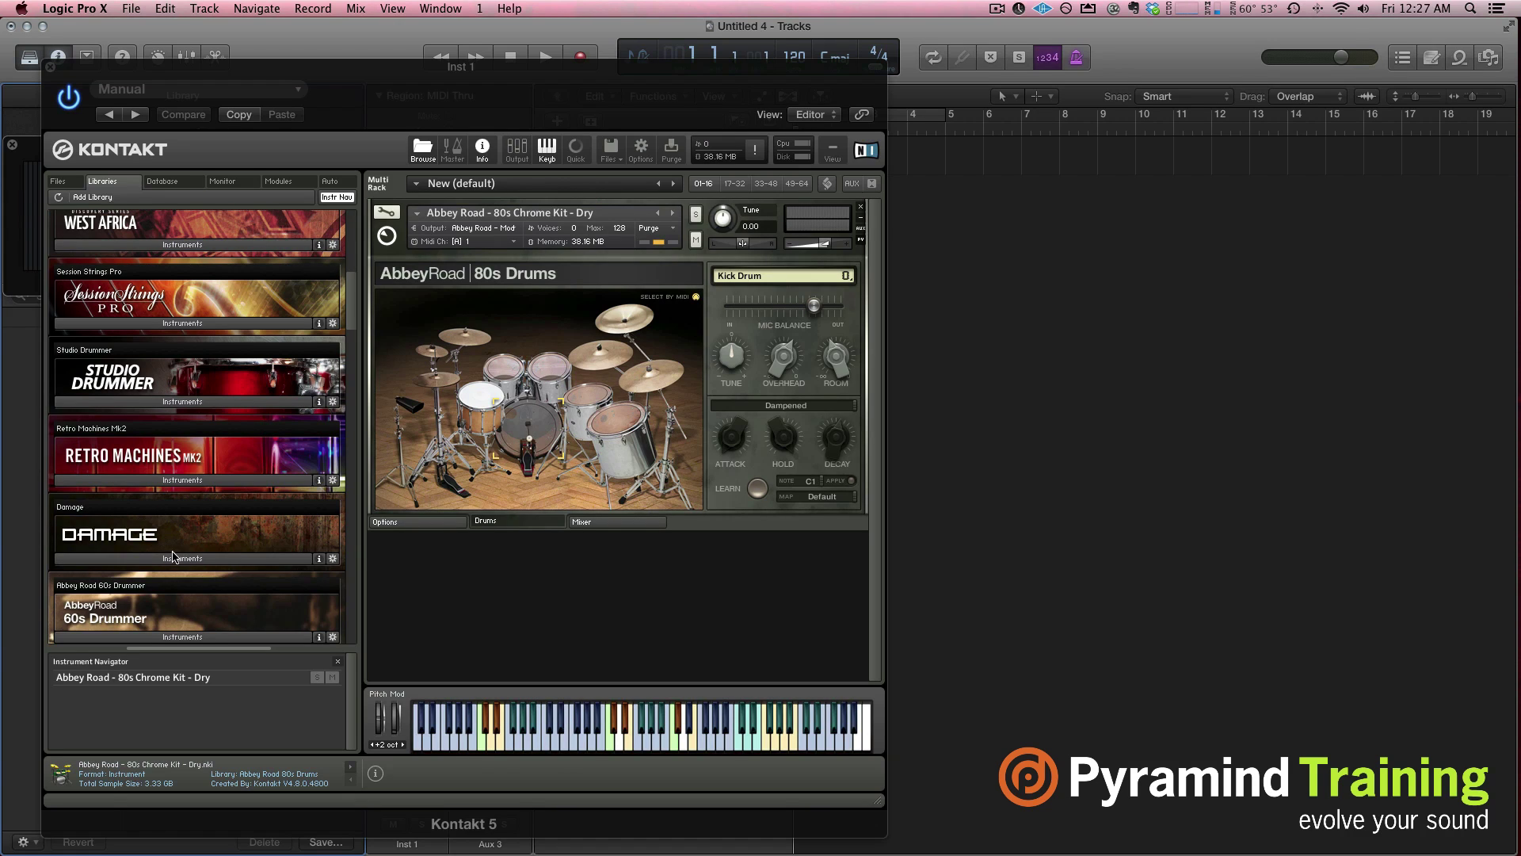
{"action": "left_click", "coordinate": [177, 560]}
{"action": "left_click", "coordinate": [150, 575]}
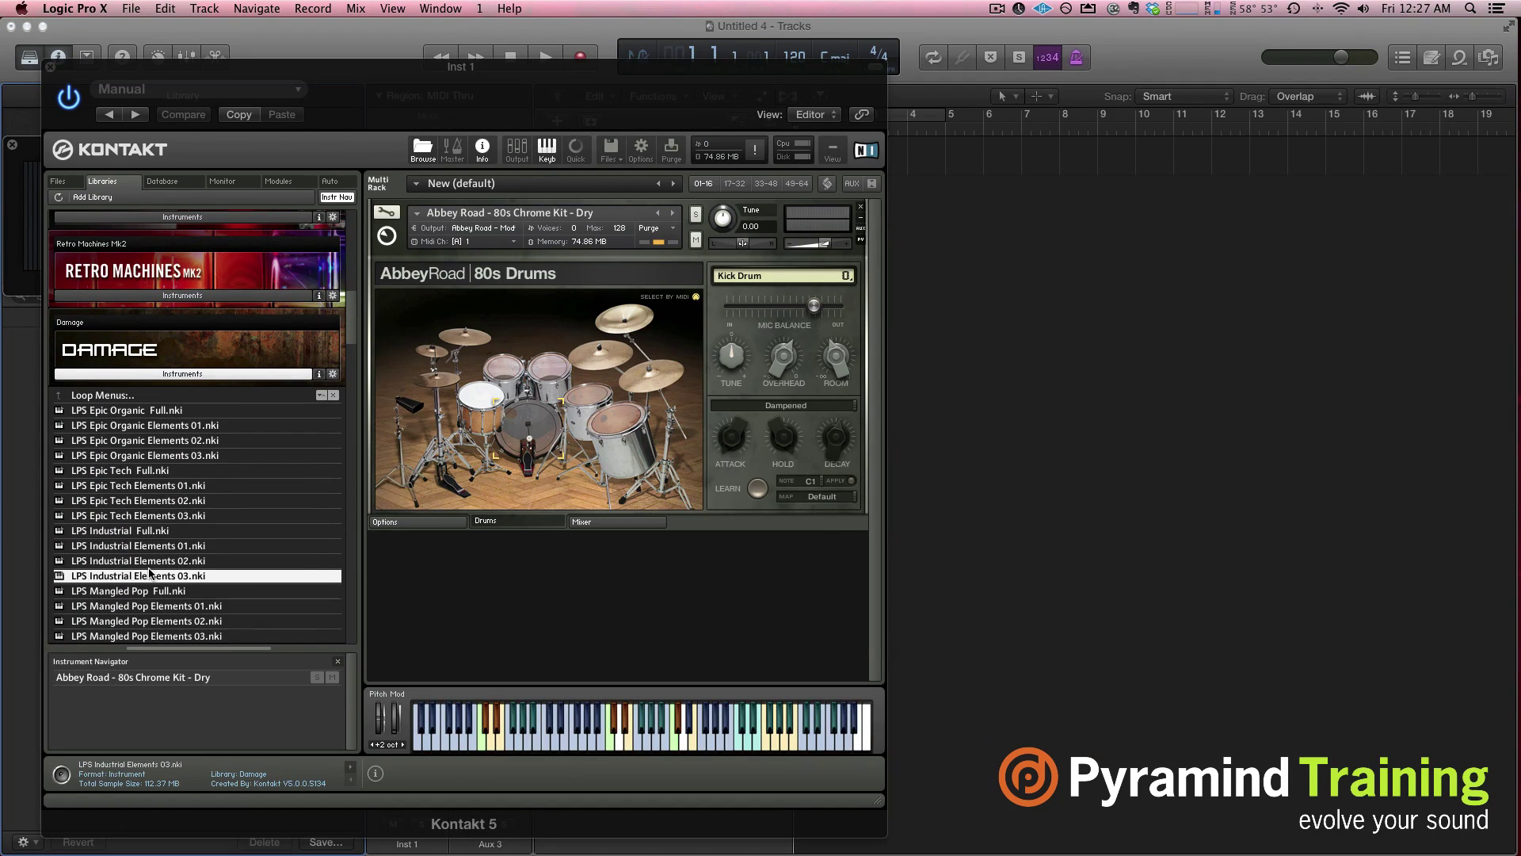
{"action": "left_click_drag", "start_coordinate": [150, 575], "coordinate": [395, 550]}
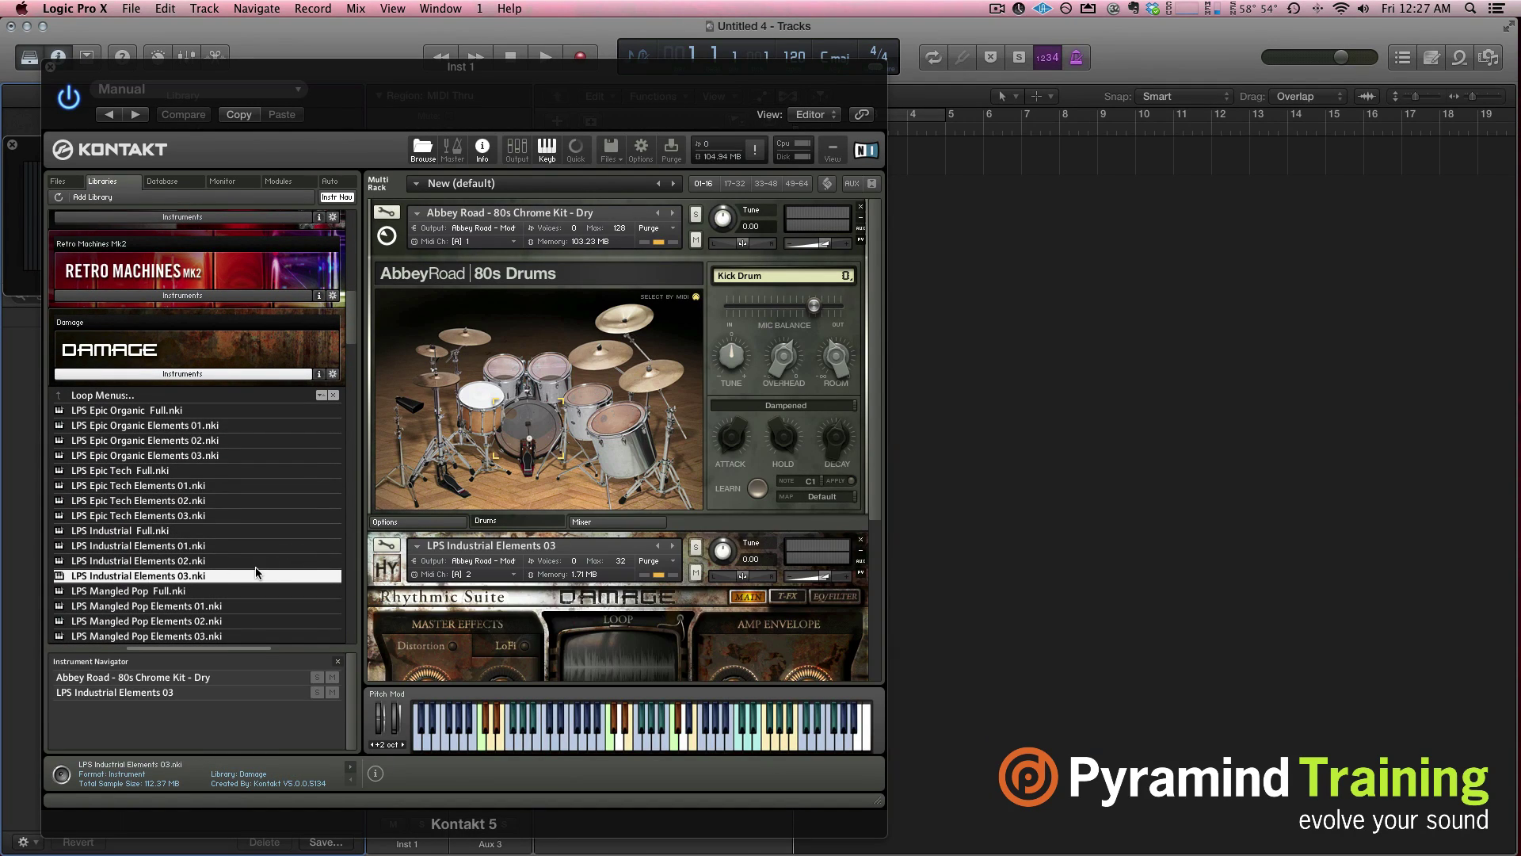
Step: Add the Toy Xylophone instrument from Evolve R2's melodic Other category to the Kontakt rack and close the Kontakt window
{"action": "scroll", "coordinate": [256, 572], "scroll_direction": "down", "scroll_amount": 5}
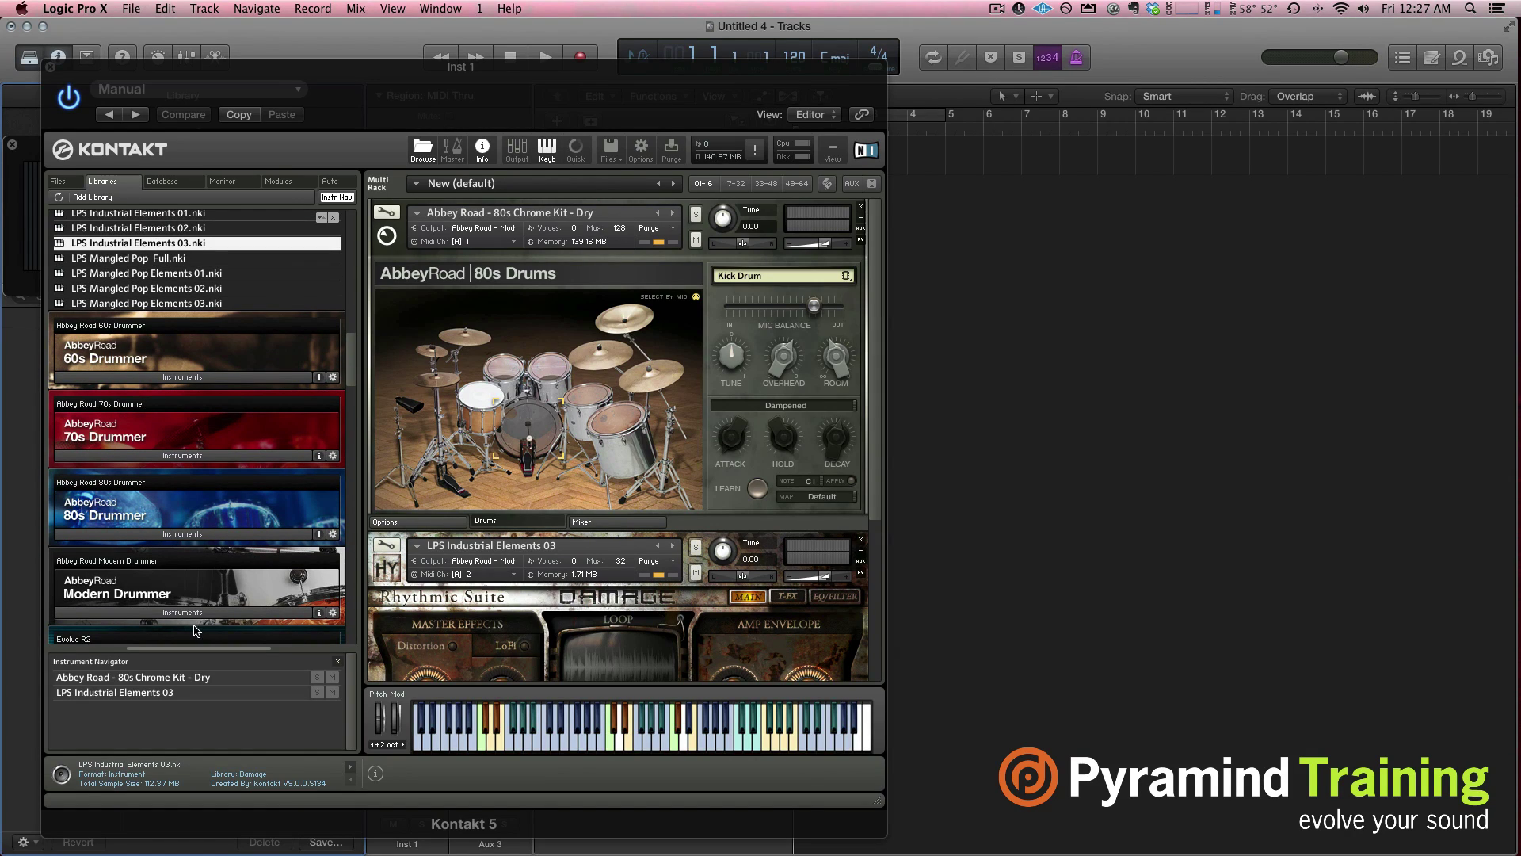
{"action": "scroll", "coordinate": [191, 618], "scroll_direction": "down", "scroll_amount": 2}
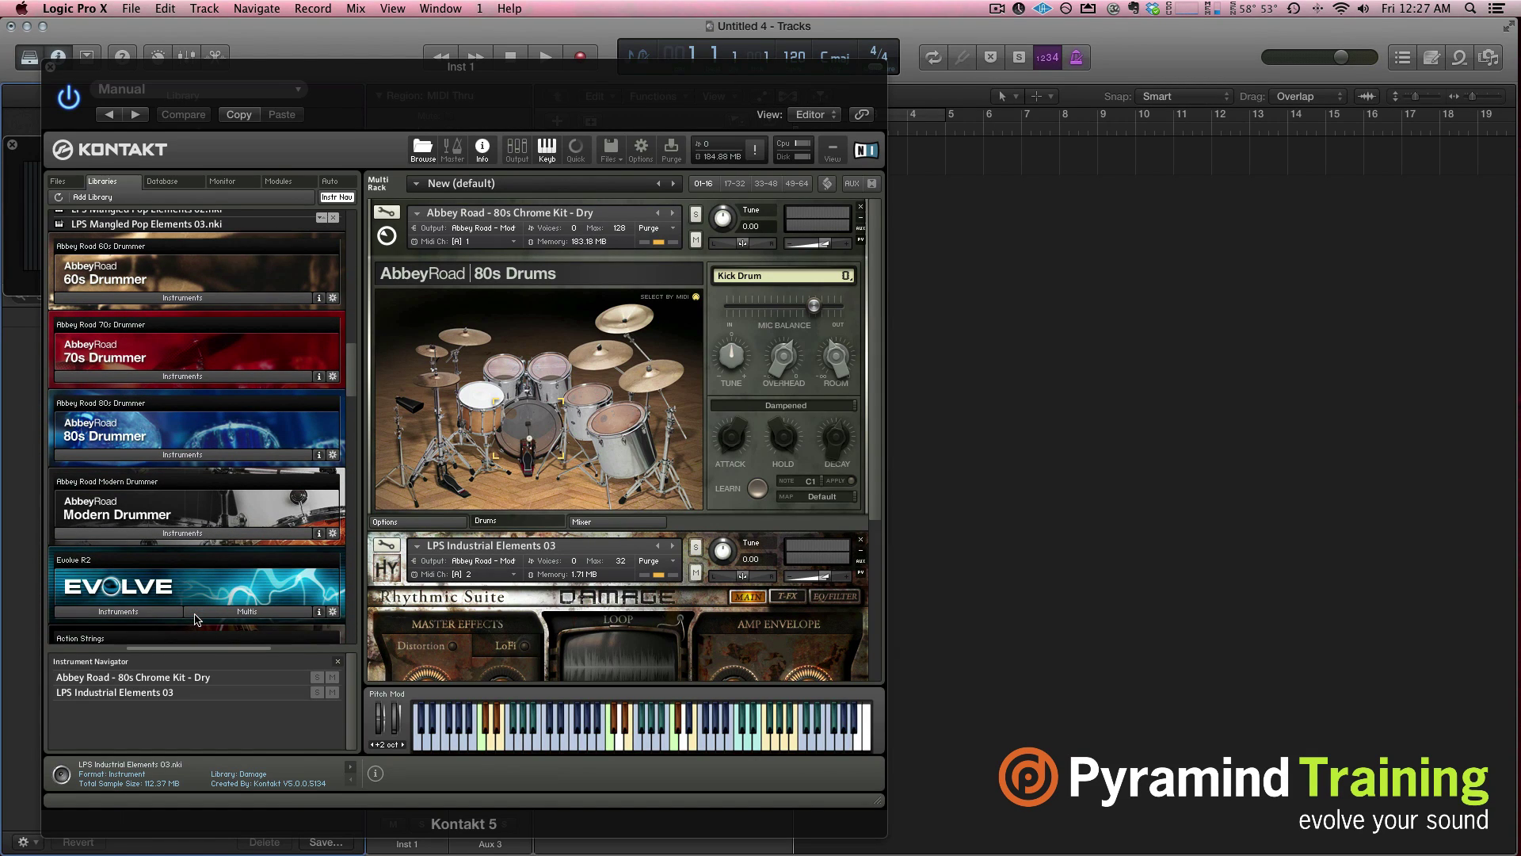
{"action": "left_click", "coordinate": [141, 611]}
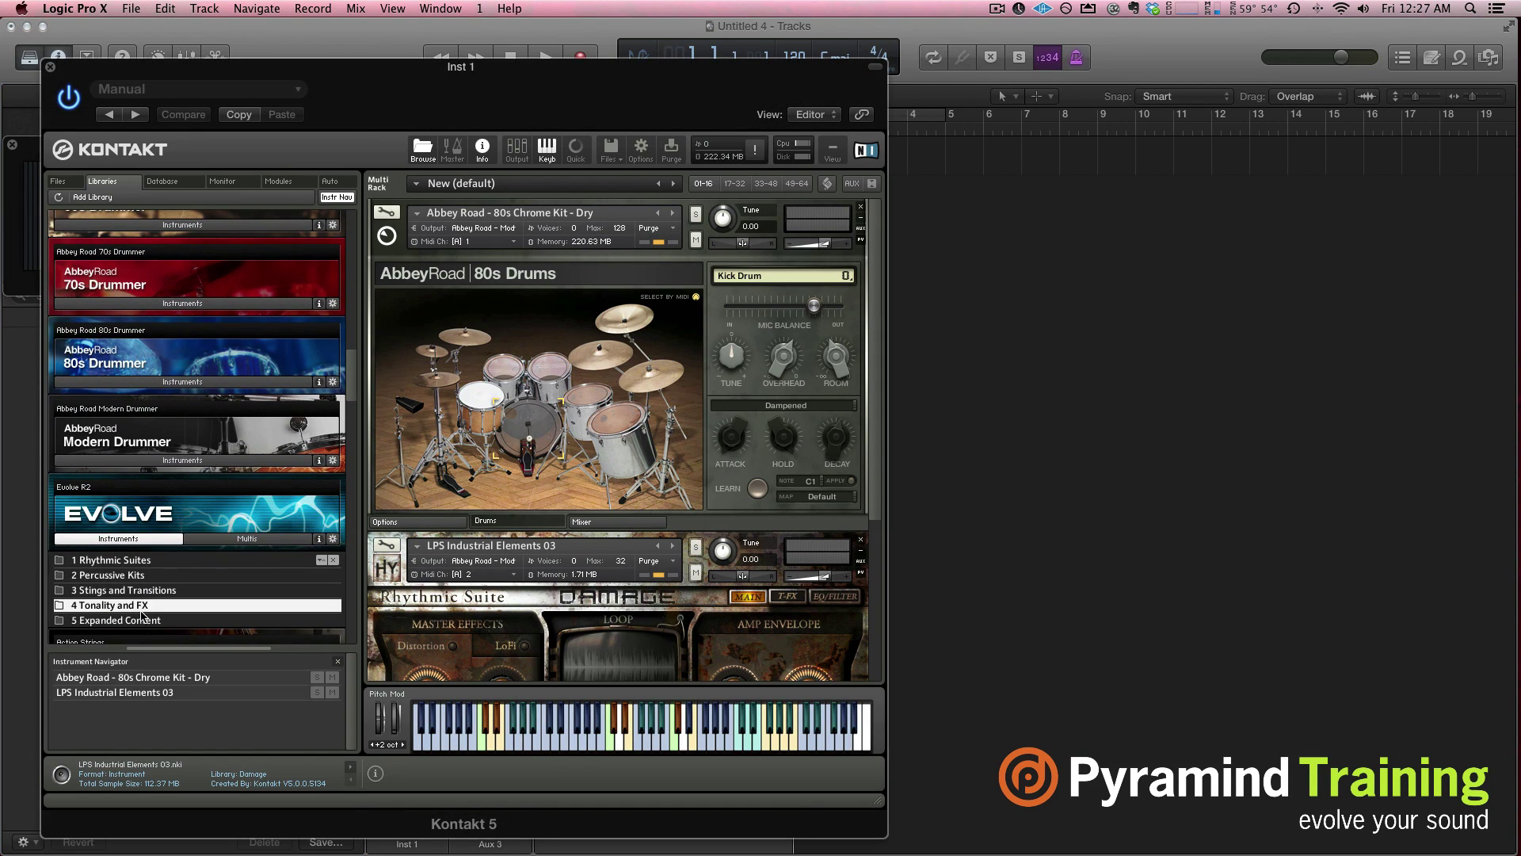
{"action": "left_click", "coordinate": [142, 616]}
{"action": "left_click", "coordinate": [87, 591]}
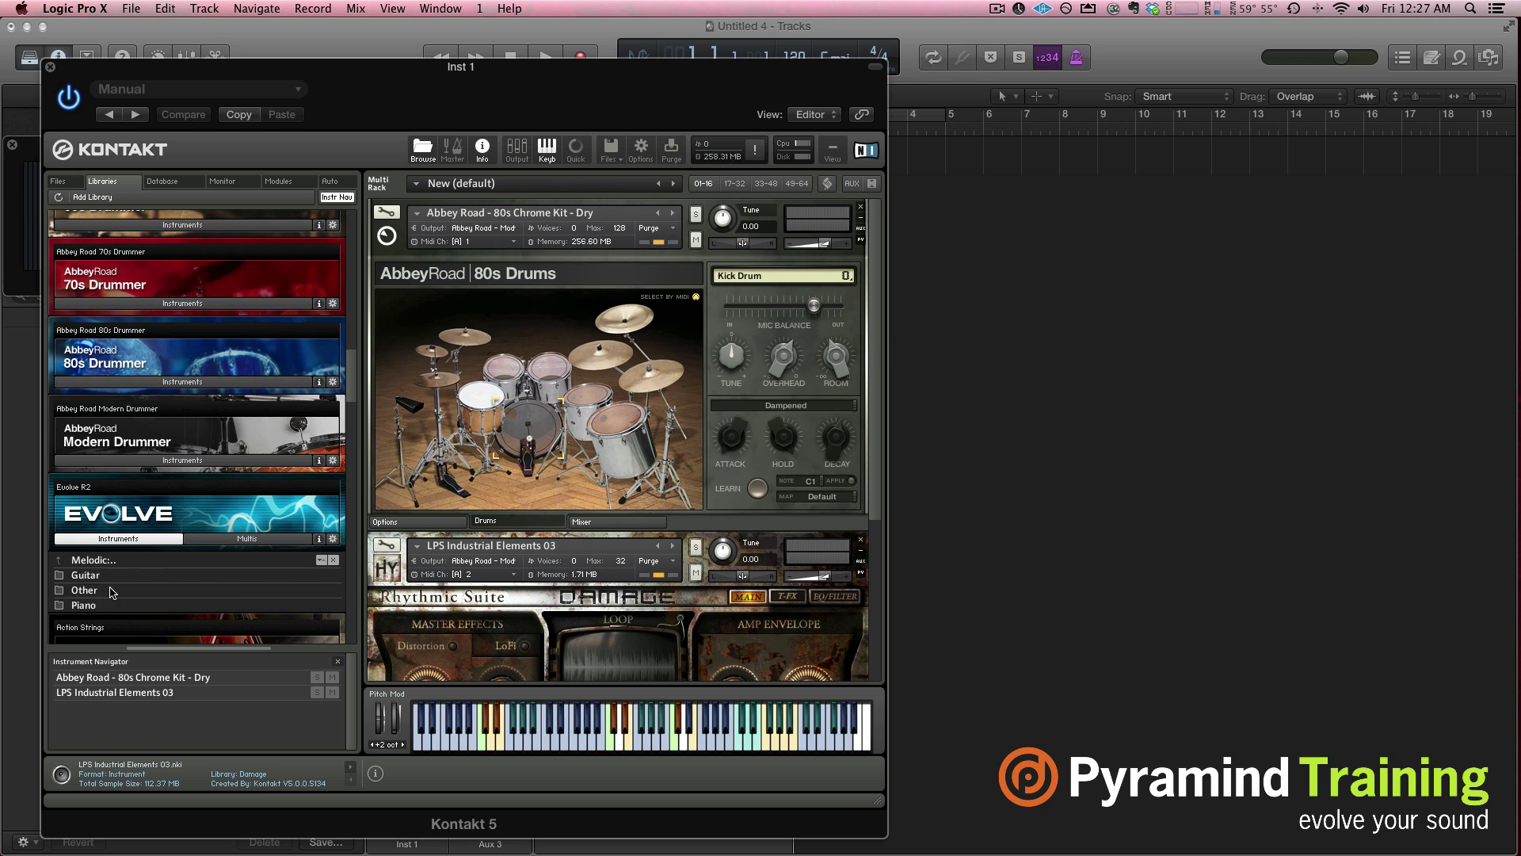
{"action": "left_click", "coordinate": [87, 591]}
{"action": "double_click", "coordinate": [111, 590]}
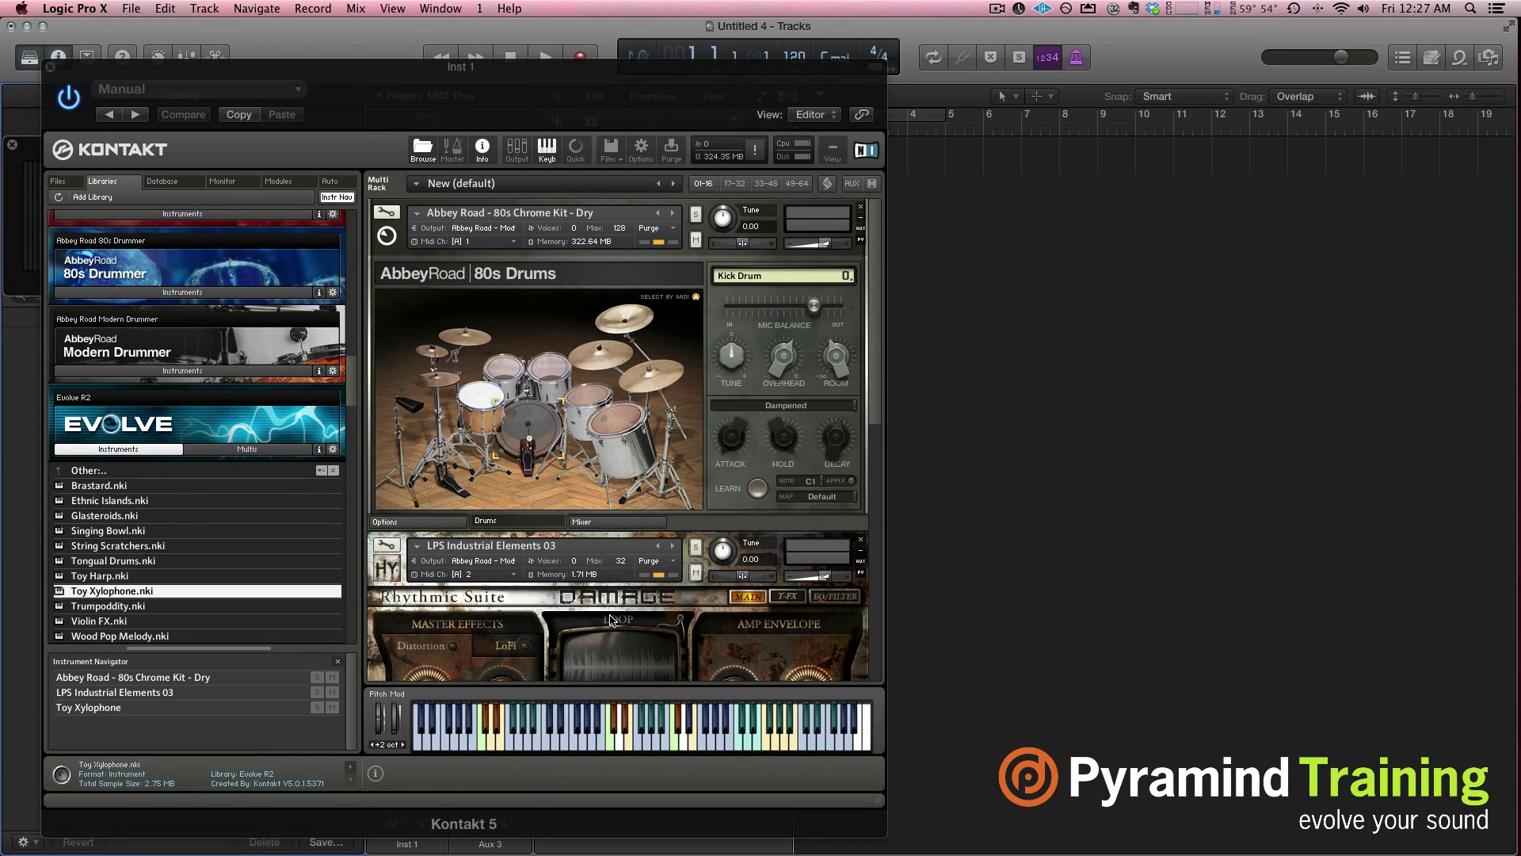
{"action": "scroll", "coordinate": [561, 453], "scroll_direction": "down", "scroll_amount": 5}
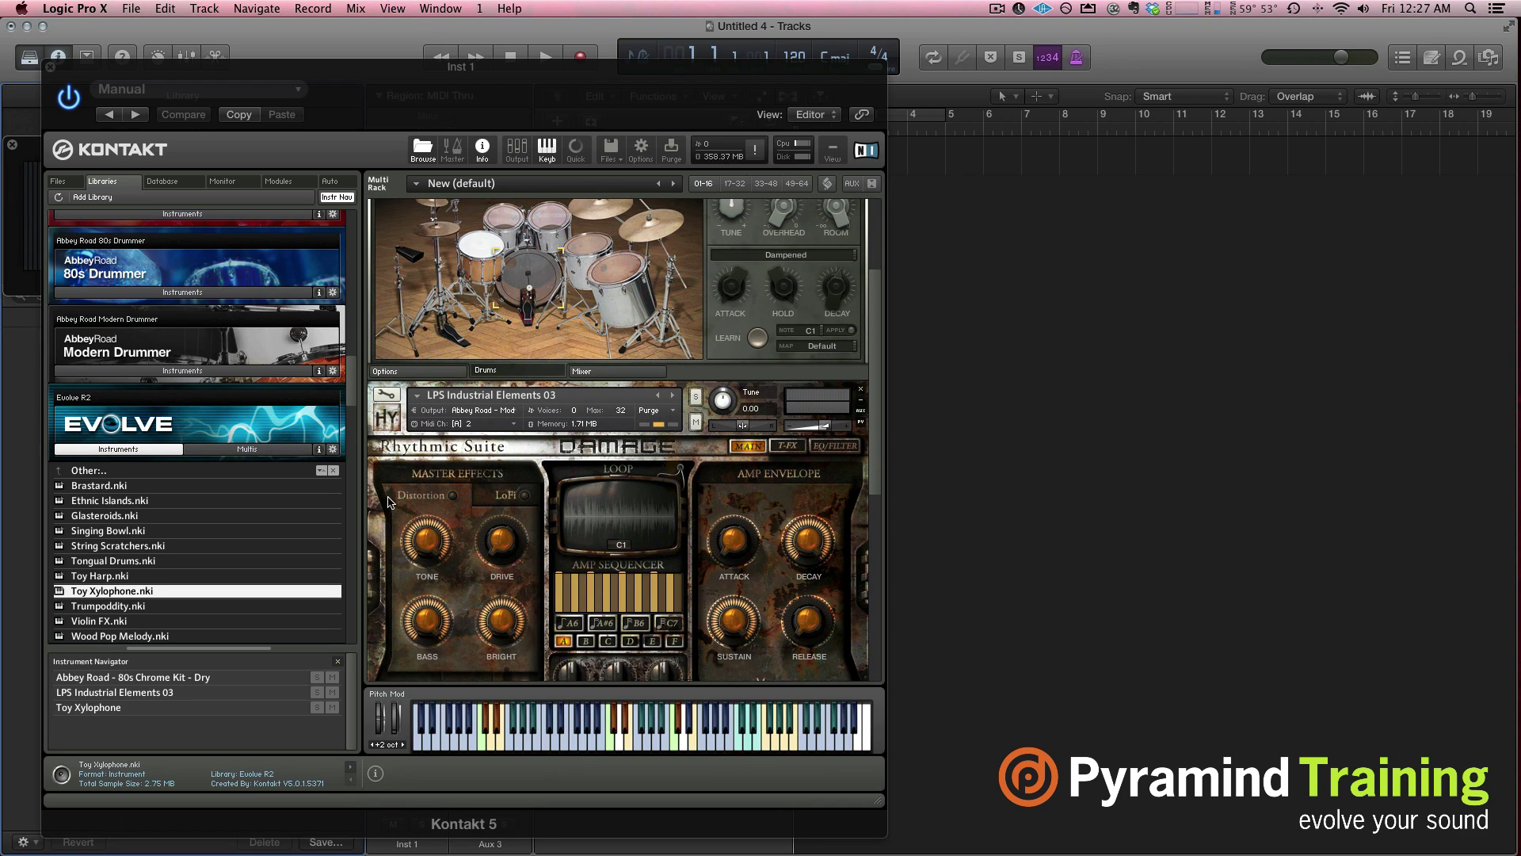
{"action": "left_click", "coordinate": [50, 67]}
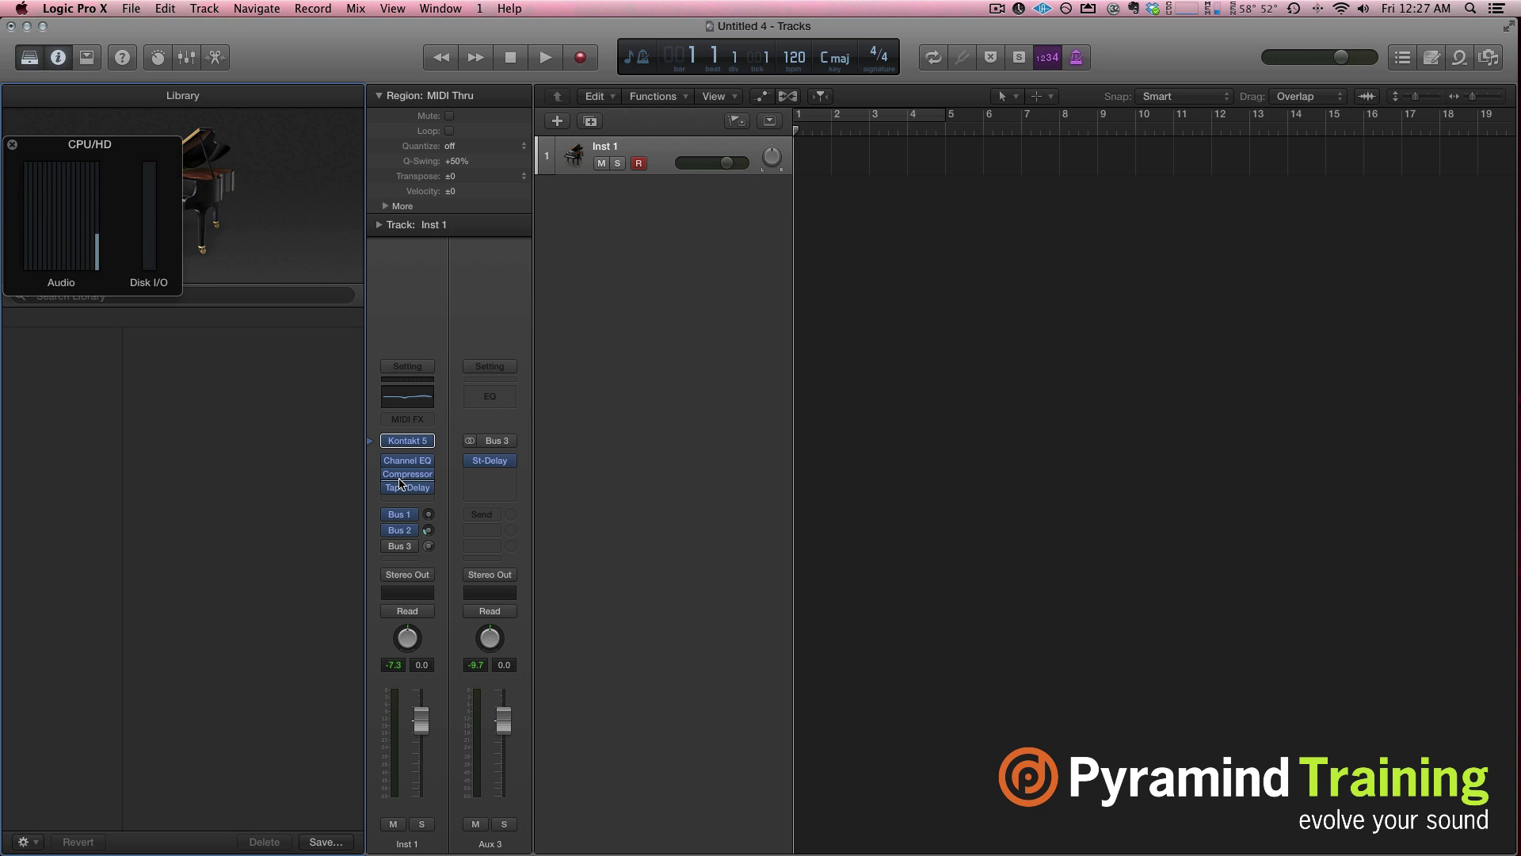
Step: Review the I/O buffer size choices in the audio device preferences, keeping the size at 64 samples
{"action": "left_click", "coordinate": [805, 508]}
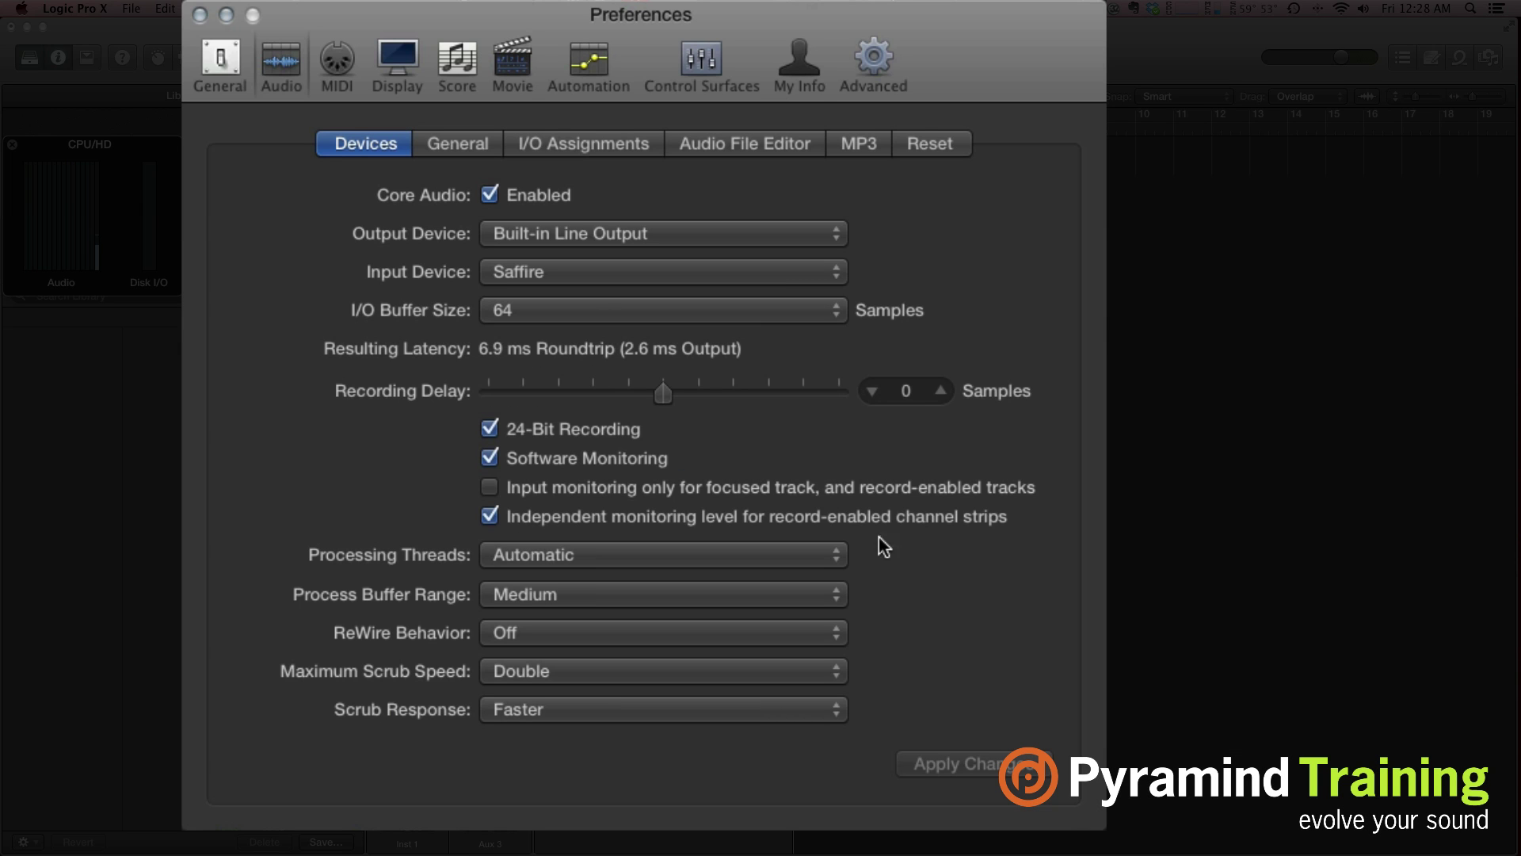
{"action": "left_click", "coordinate": [554, 310]}
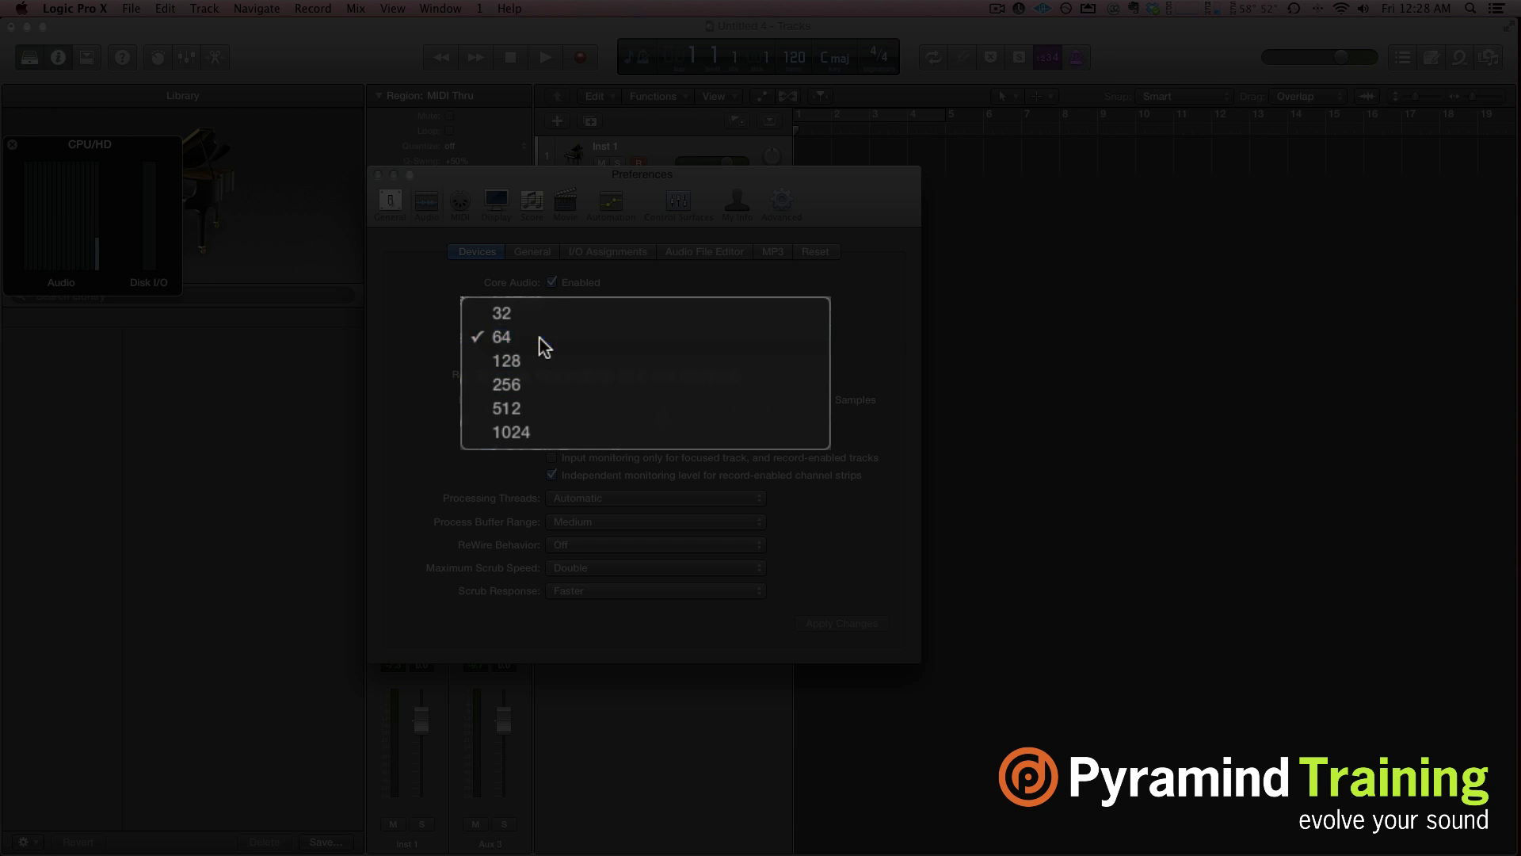
{"action": "left_click", "coordinate": [539, 336]}
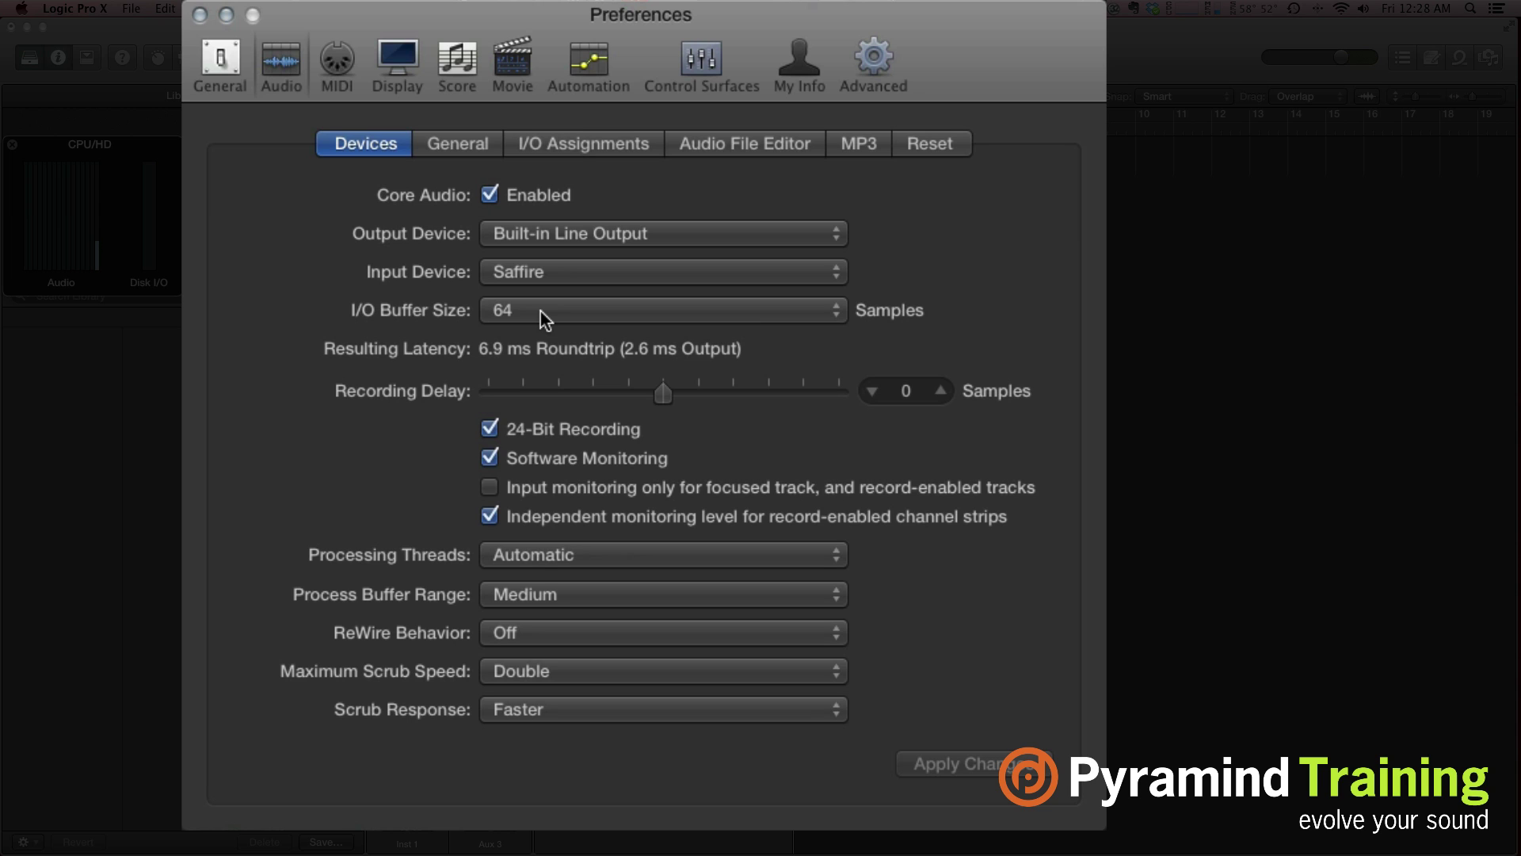
{"action": "left_click", "coordinate": [541, 311]}
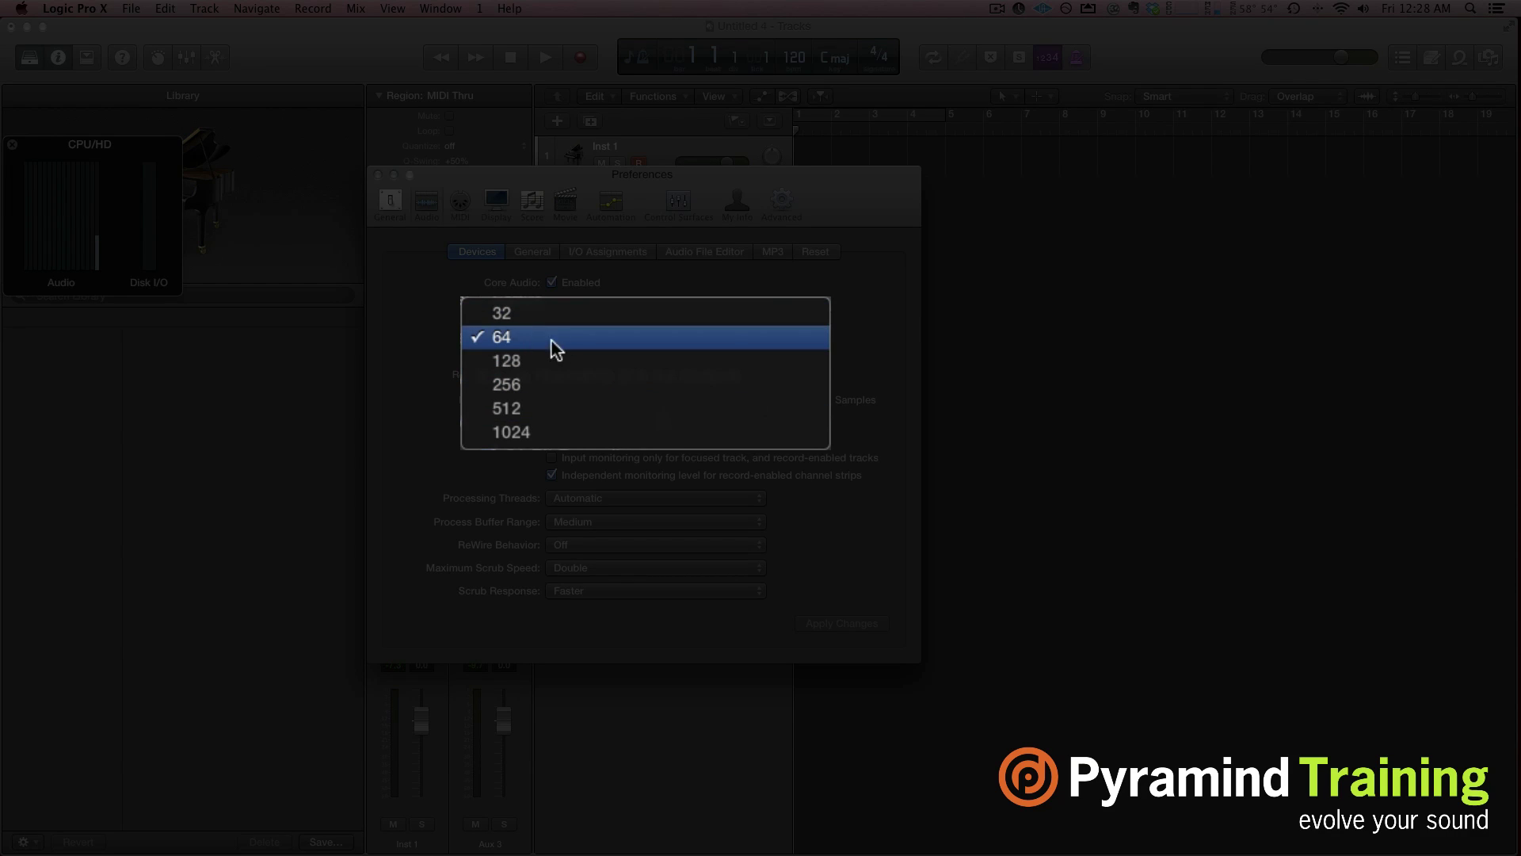
{"action": "left_click", "coordinate": [446, 354]}
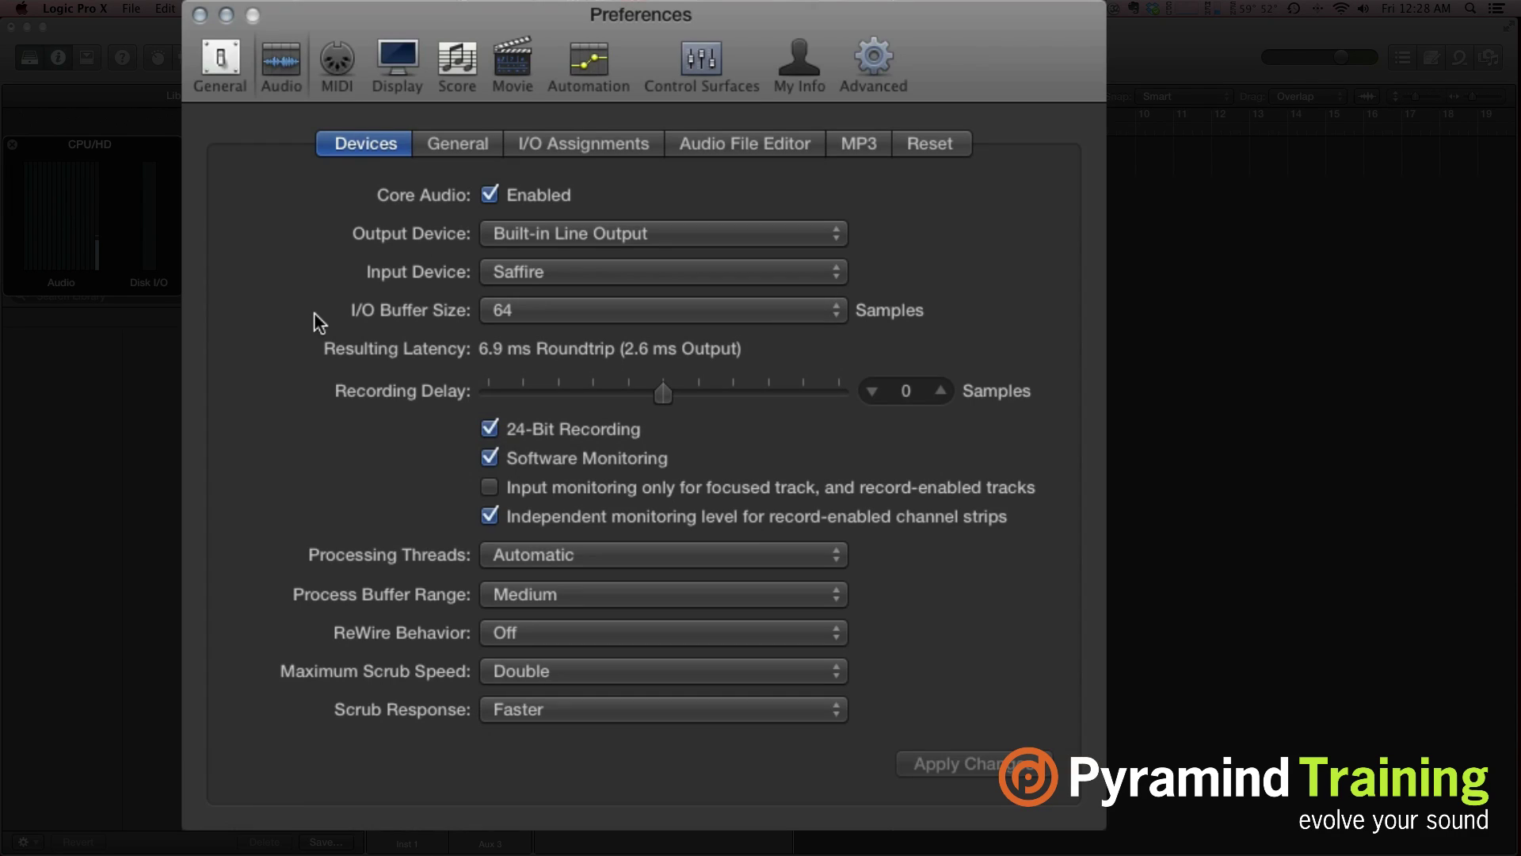